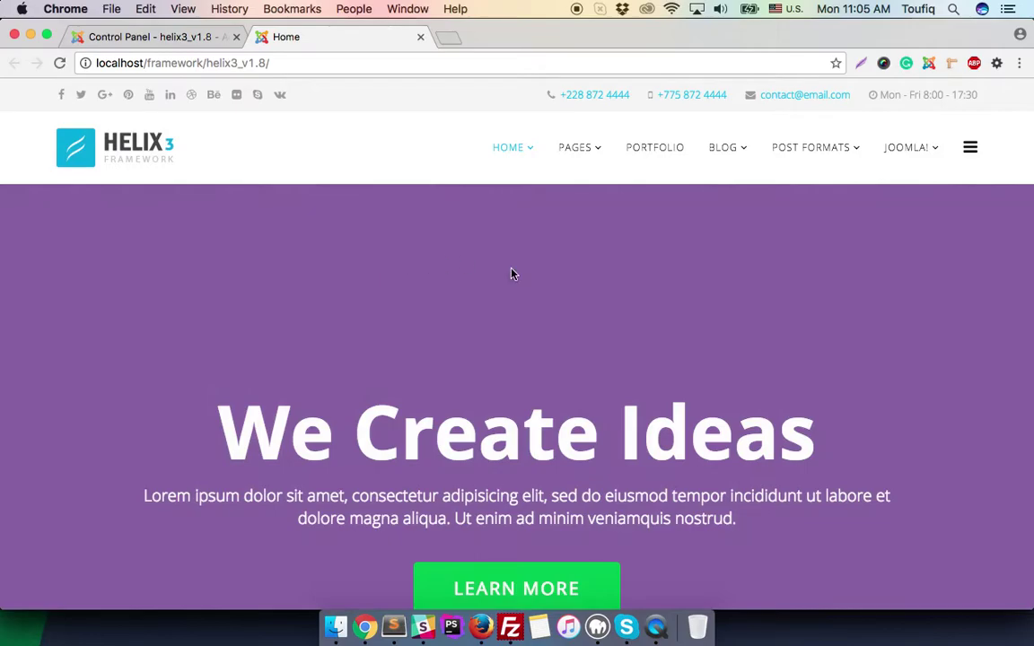
scroll(513, 273, "up", 5)
scroll(513, 268, "down", 10)
scroll(512, 268, "up", 5)
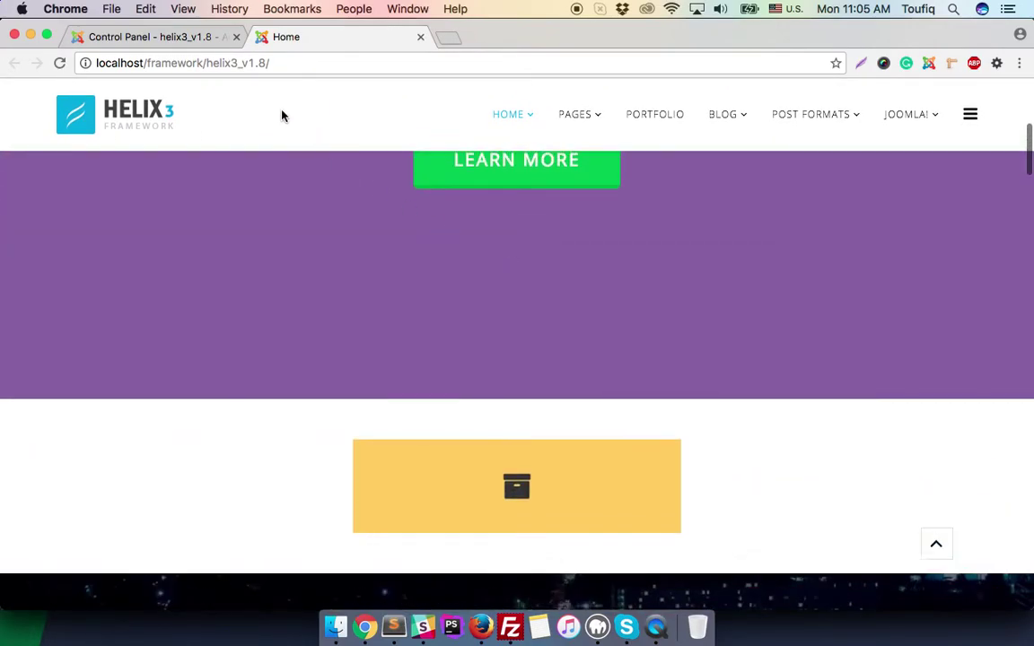
In the Joomla administrator, create a new Main Menu item titled Demo-Mega-Menu.
left_click(195, 39)
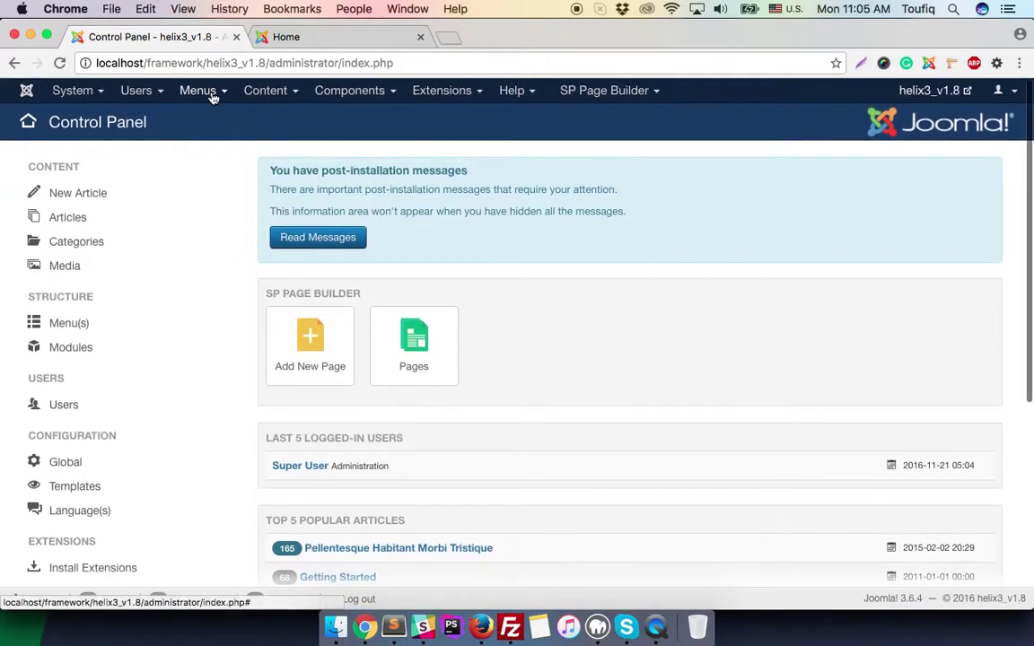
left_click(198, 90)
left_click(223, 187)
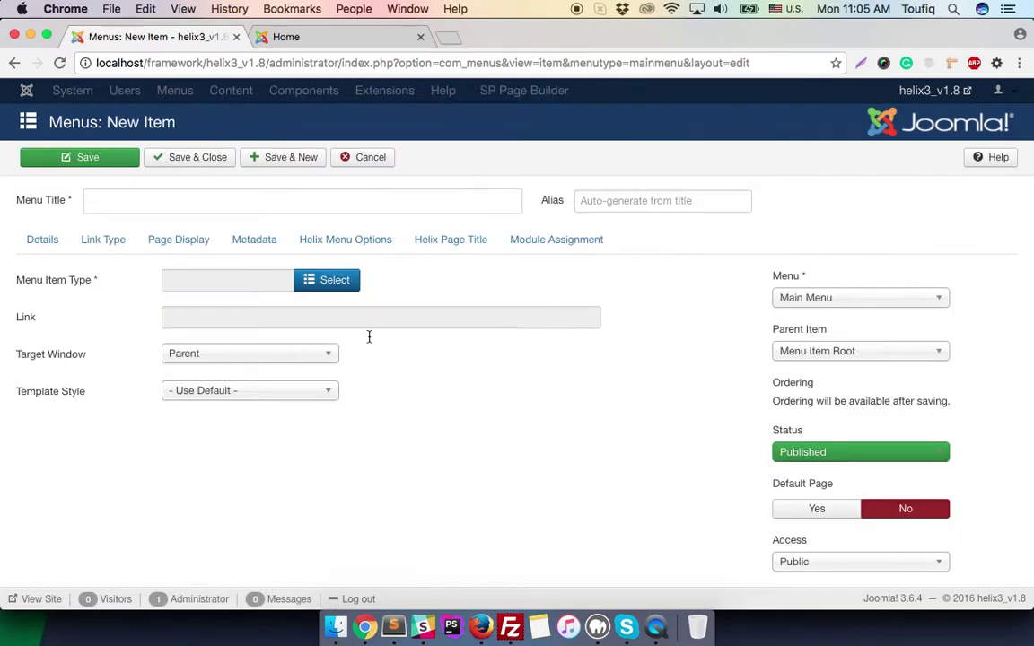
left_click(314, 211)
type("Dem")
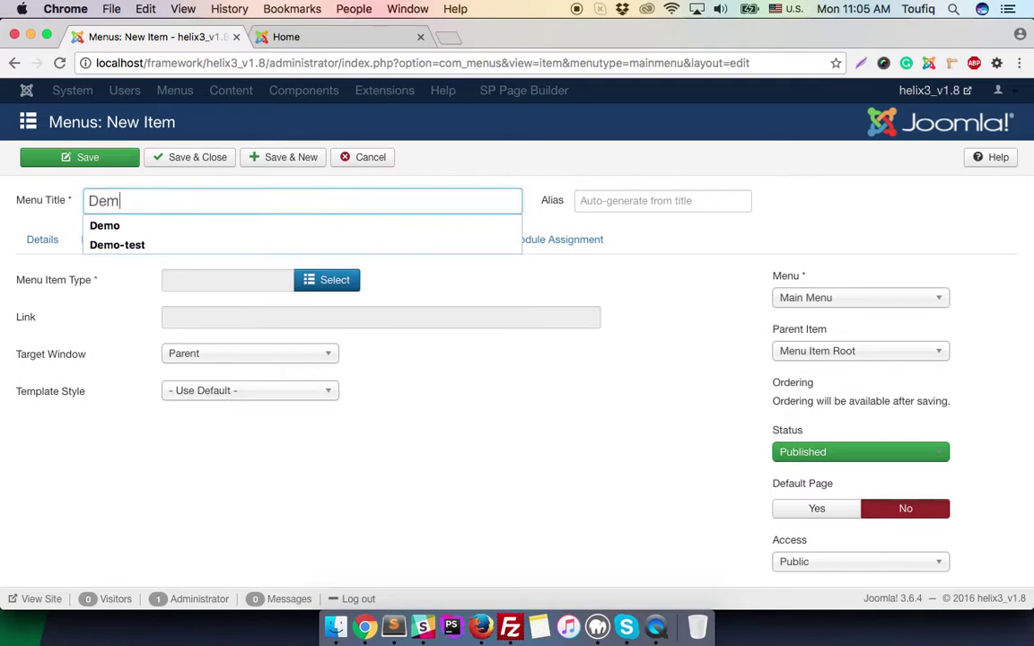
type("o-Mega-Menu")
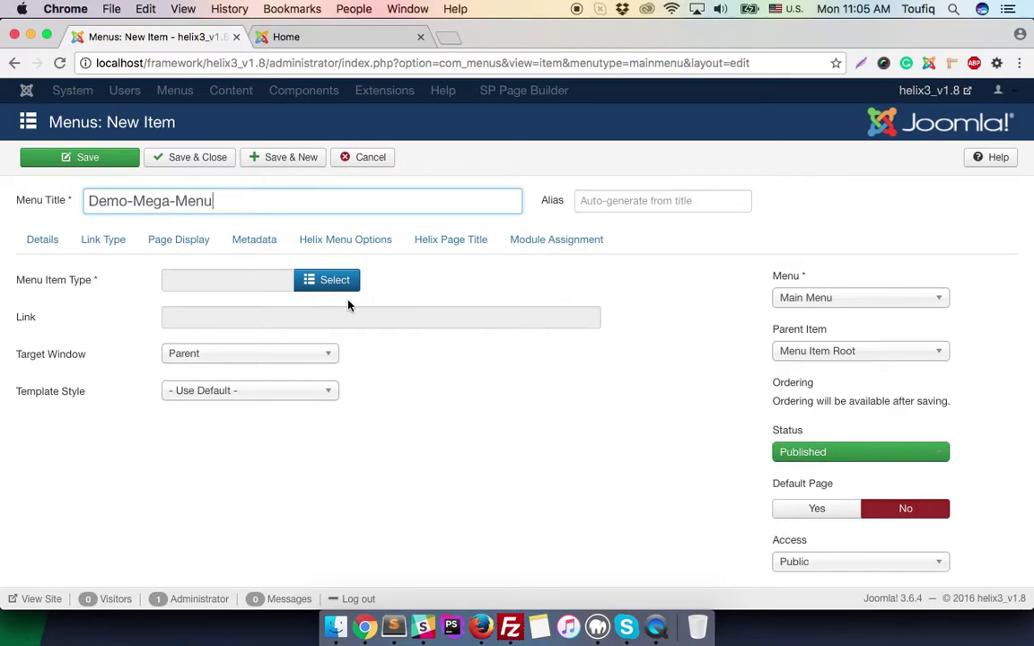
Set the Demo-Mega-Menu item type to External URL with # as its link, and save and close it.
left_click(334, 280)
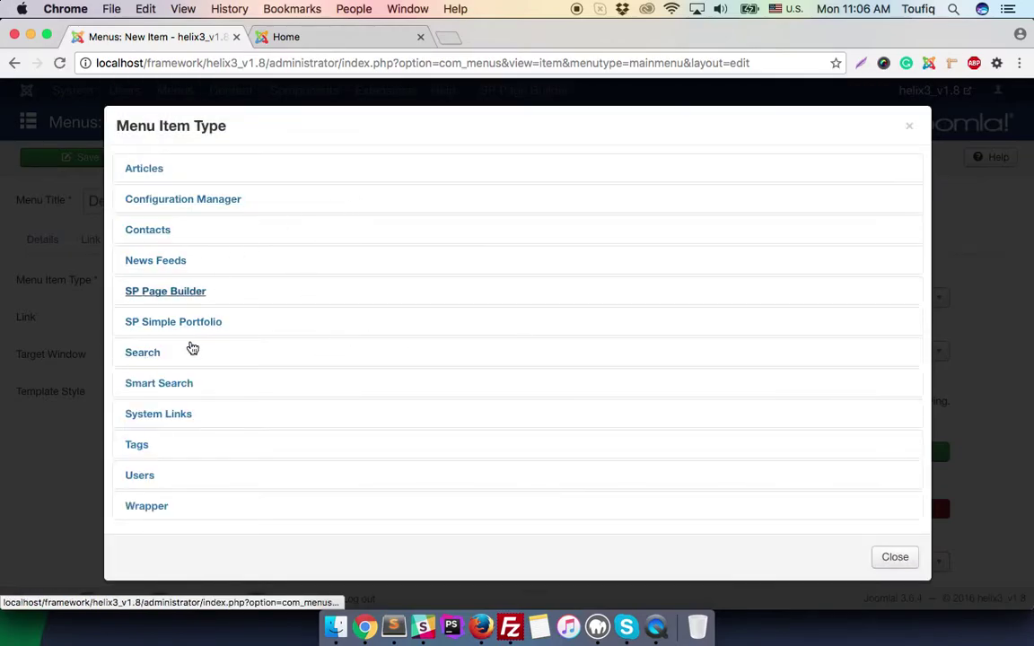
left_click(179, 411)
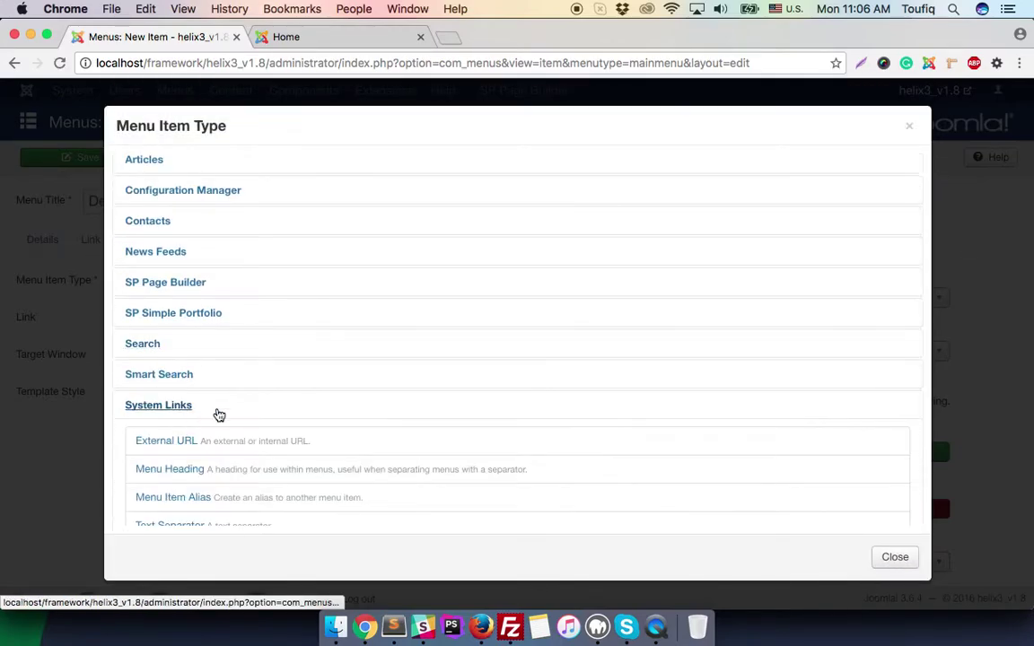
left_click(170, 442)
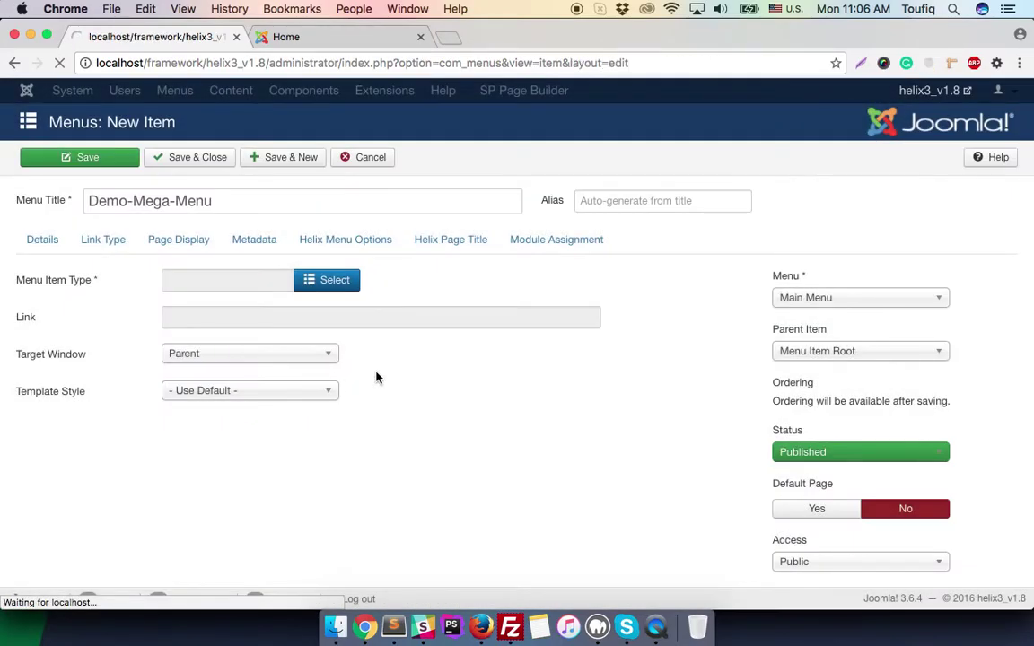
left_click(315, 316)
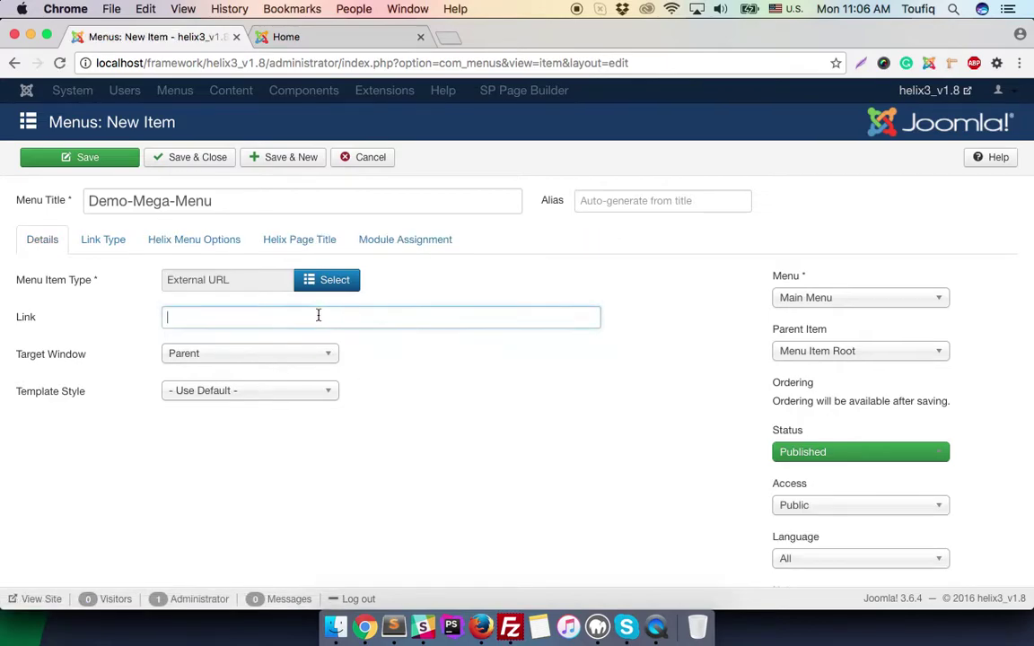
left_click(296, 339)
left_click(221, 158)
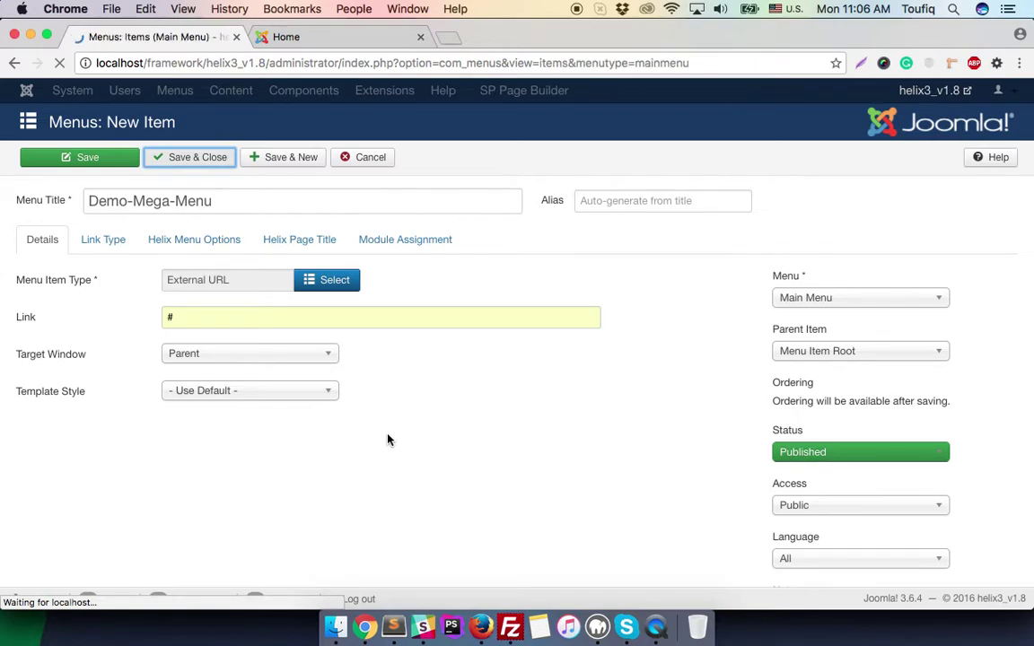
Reload the site's home page to check its main navigation, and return to the administrator's menu items list.
left_click(309, 35)
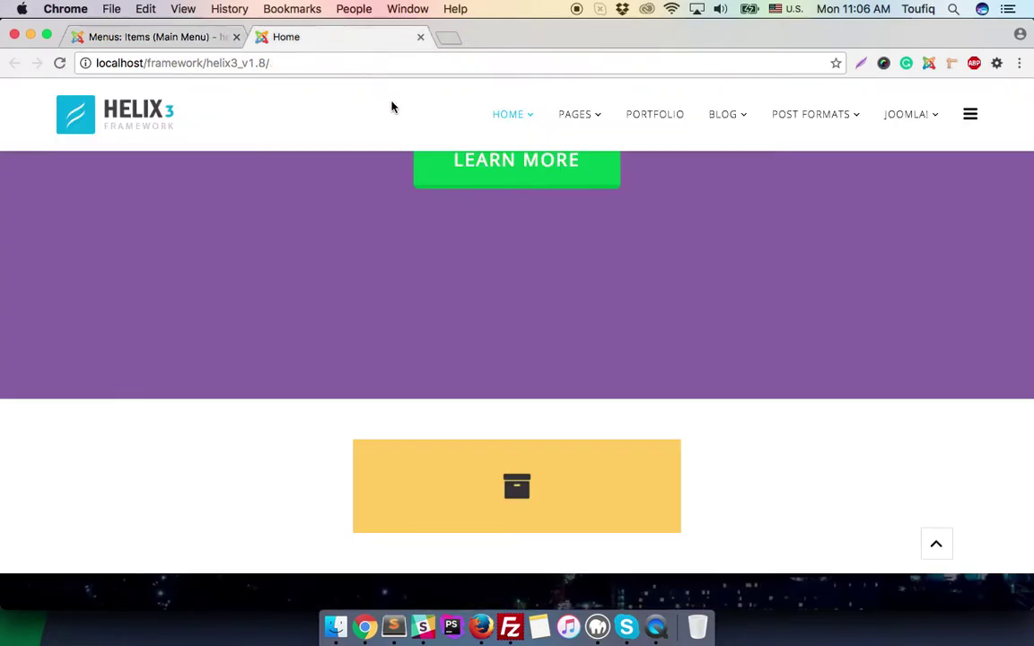
left_click(490, 126)
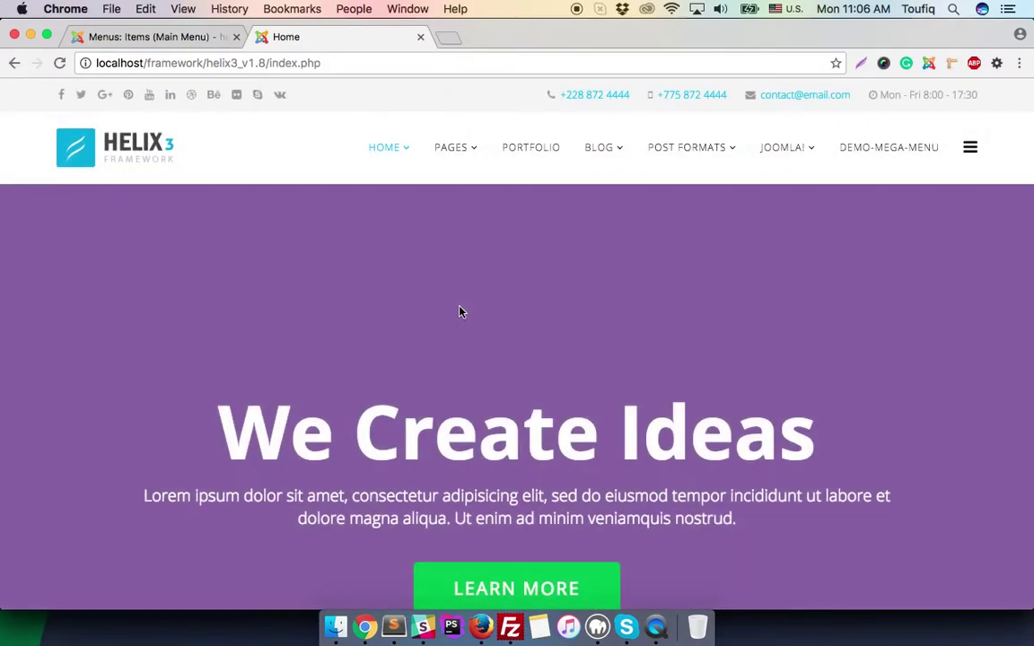
left_click(157, 37)
Start another Main Menu item titled Menu-1 and copy its title.
left_click(120, 159)
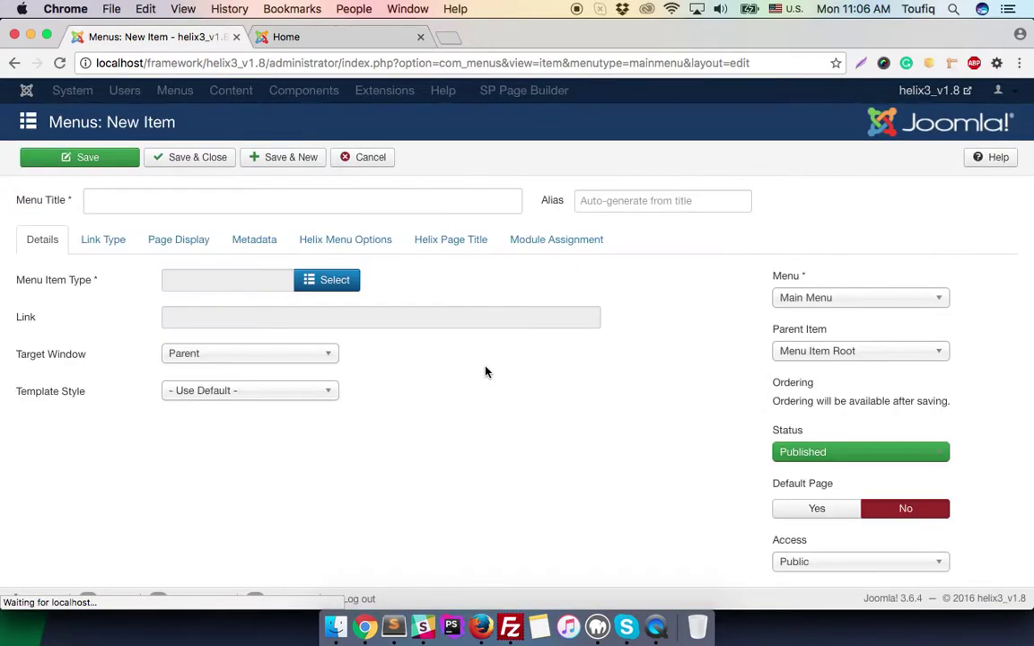
left_click(298, 199)
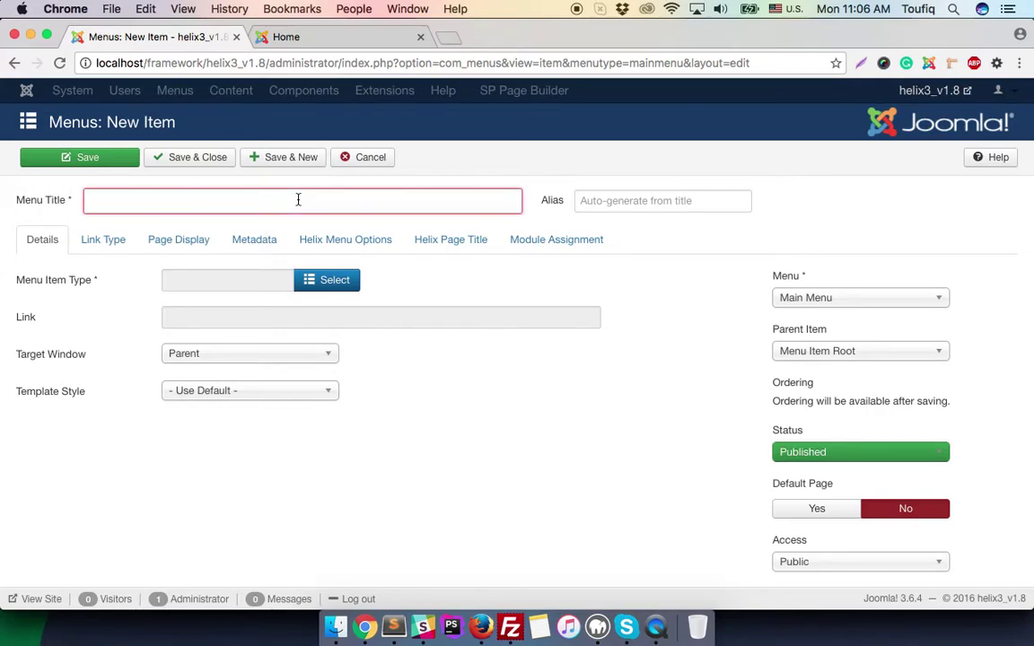
type("Menu-1")
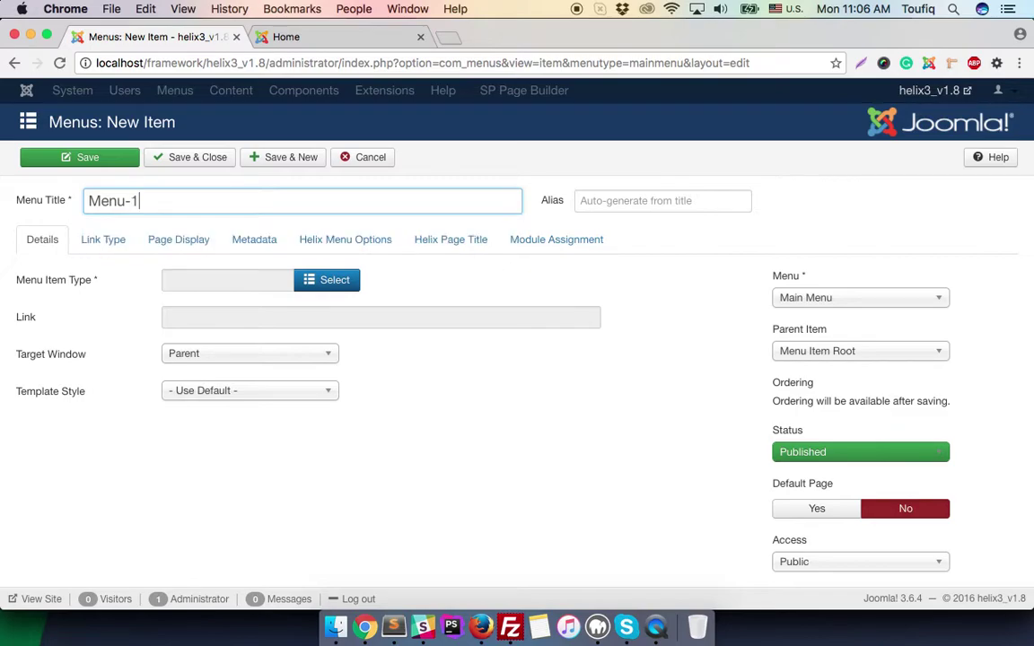
key("super+a")
key("super+c")
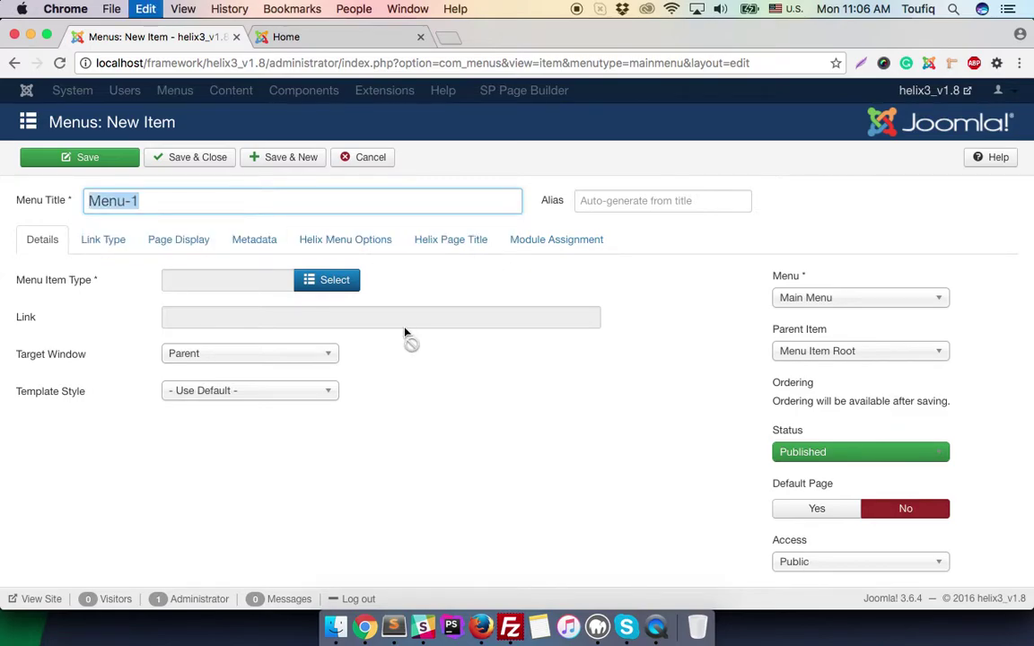
Set the Menu-1 item type to External URL under System Links, with # as its link.
left_click(333, 281)
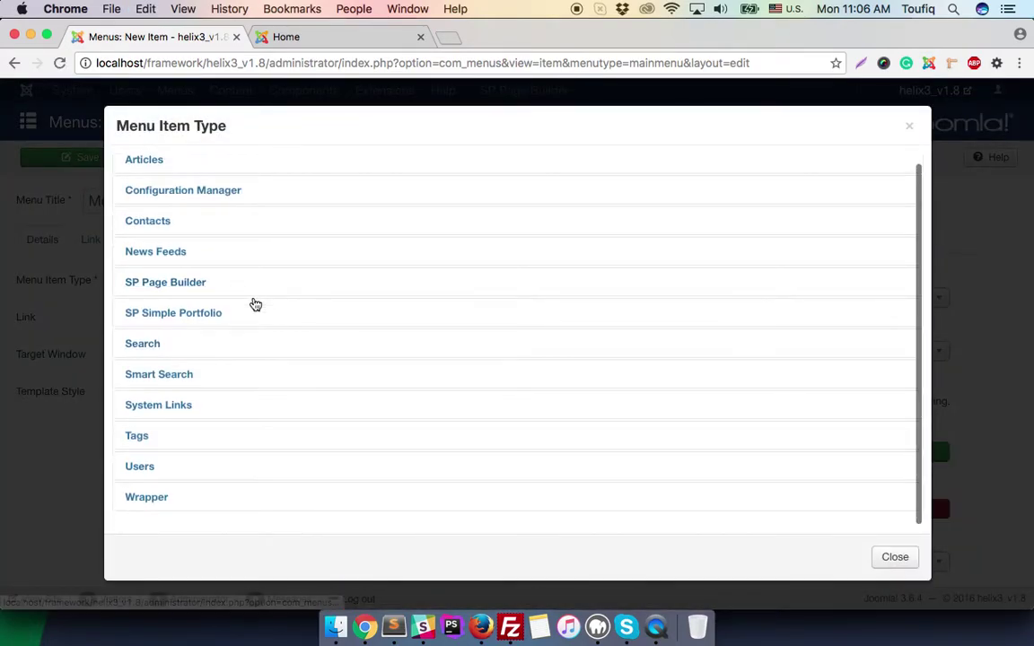
left_click(161, 408)
scroll(247, 418, "down", 2)
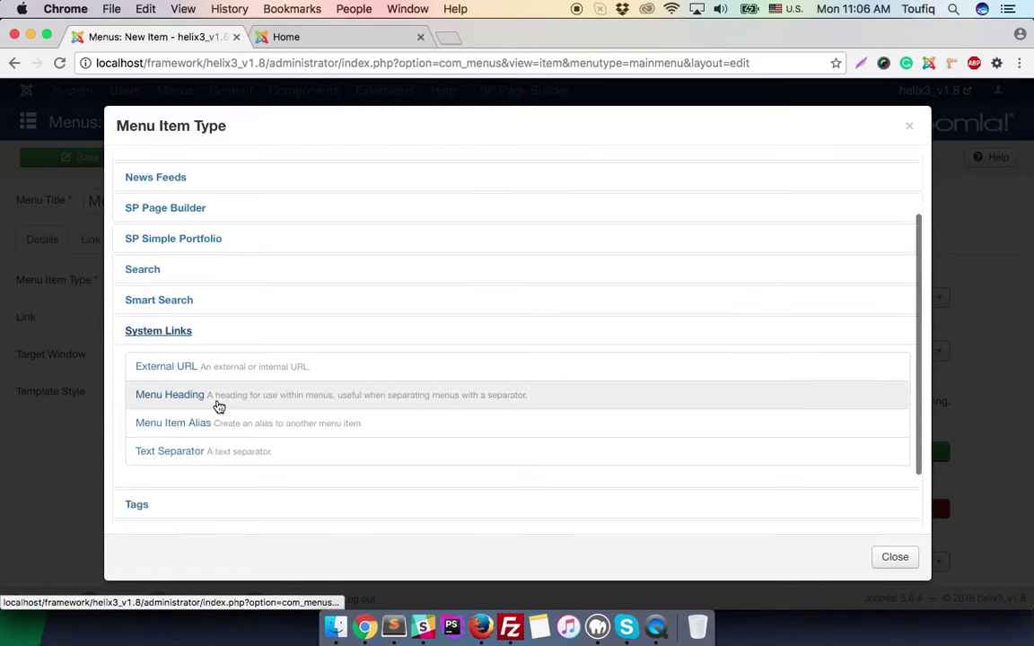
left_click(182, 371)
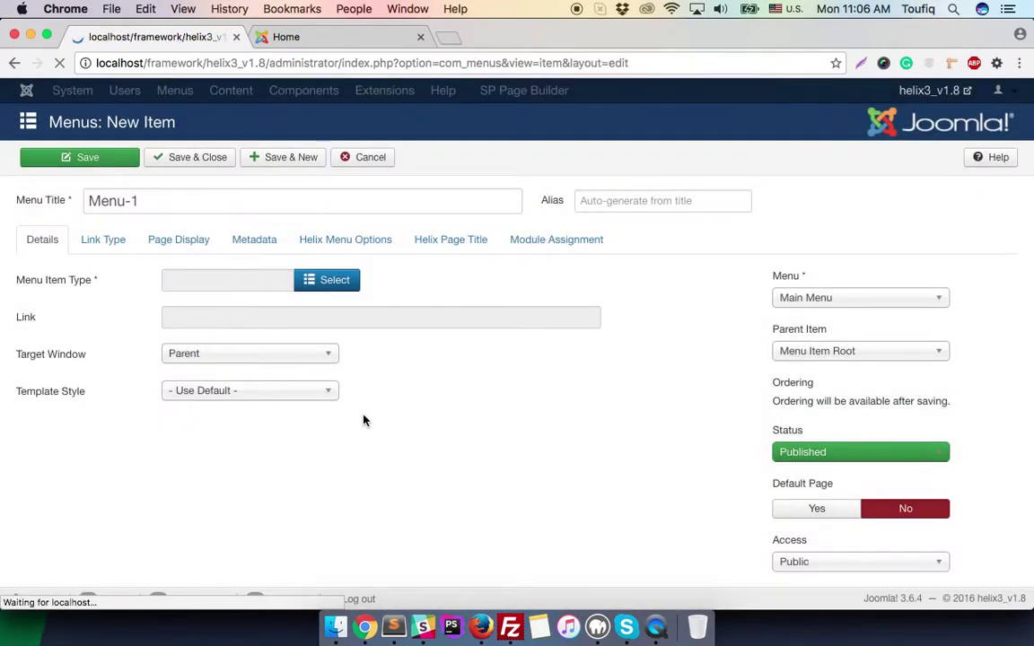
left_click(279, 323)
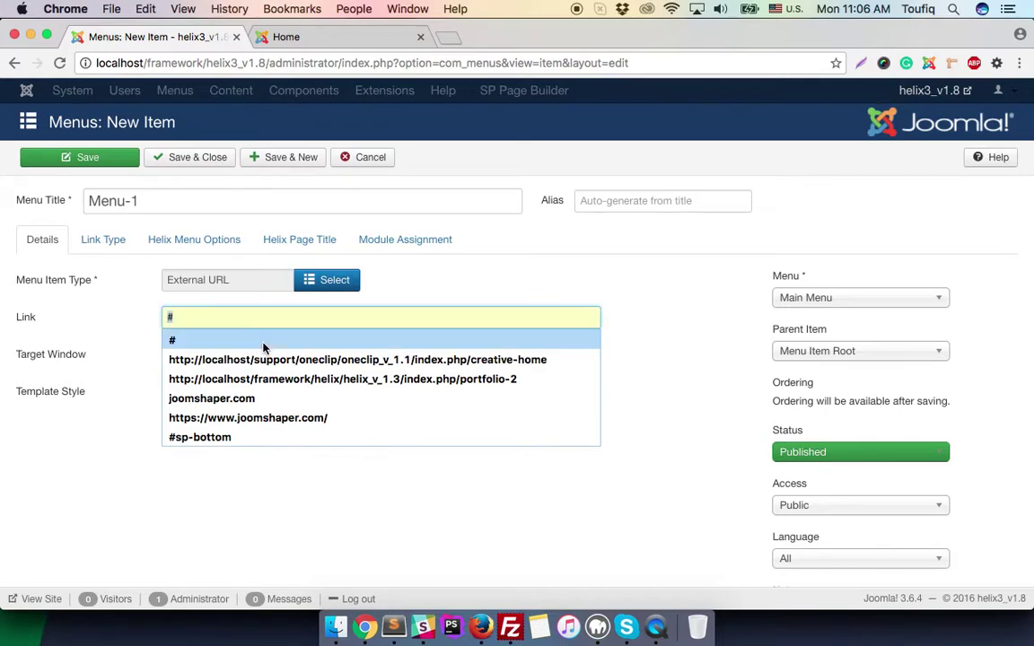
left_click(260, 346)
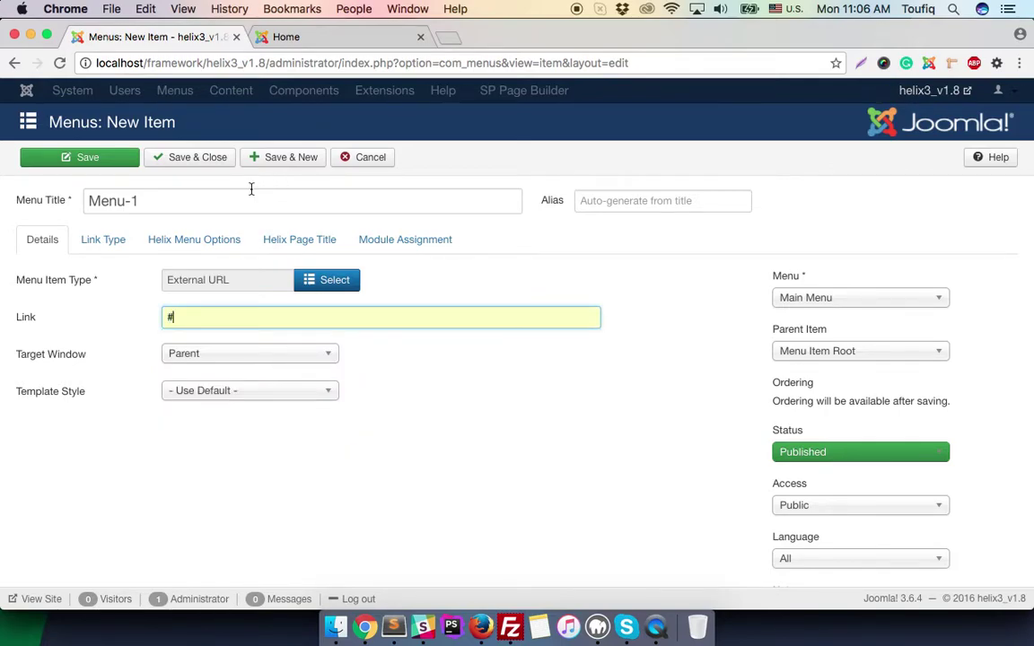
Make Demo-Mega-Menu the parent item of Menu-1, and save it while starting another new item.
left_click(842, 353)
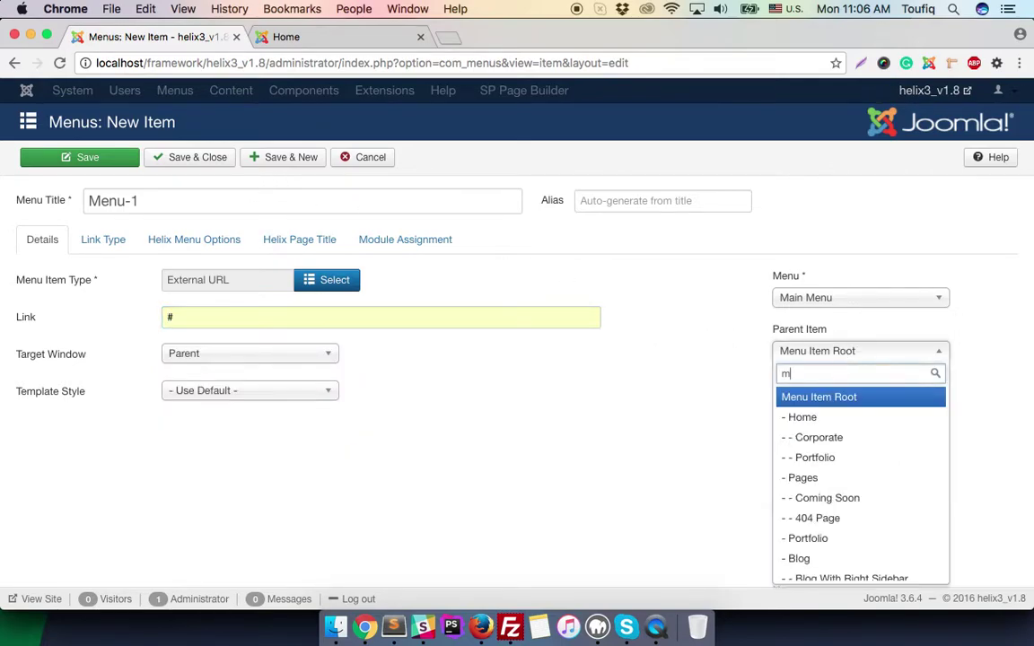
type("meg")
key("Return")
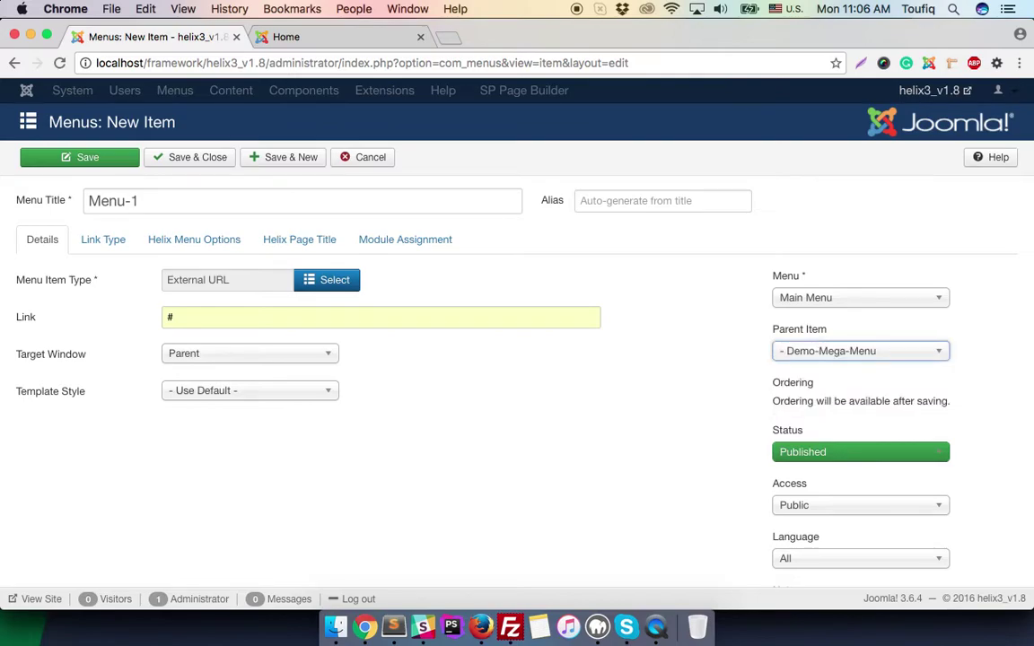
left_click(277, 166)
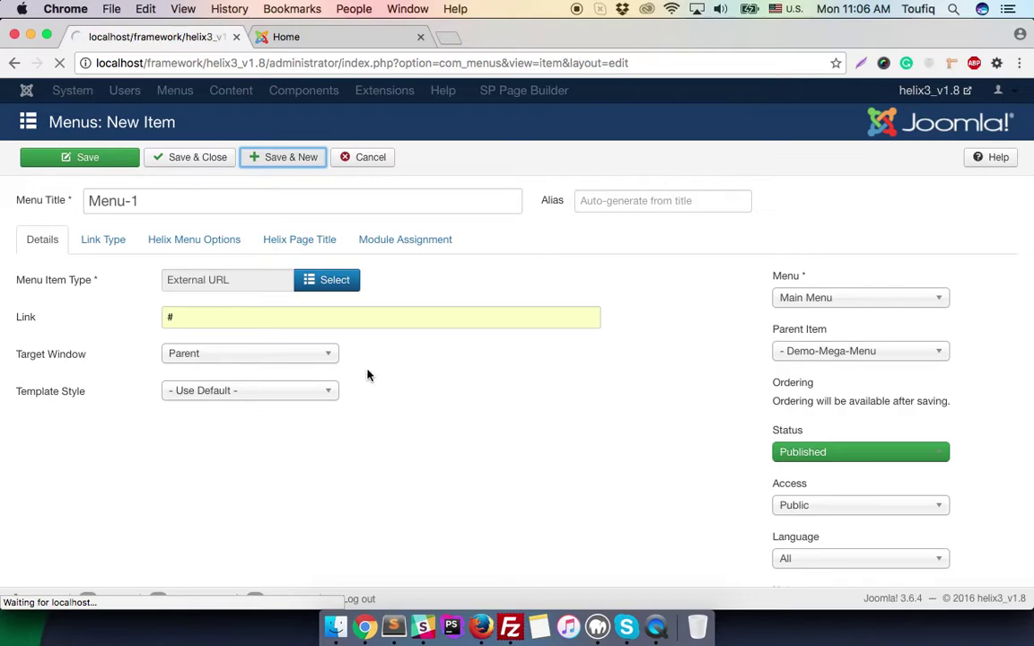
Title the new menu item Menu-2.
left_click(233, 258)
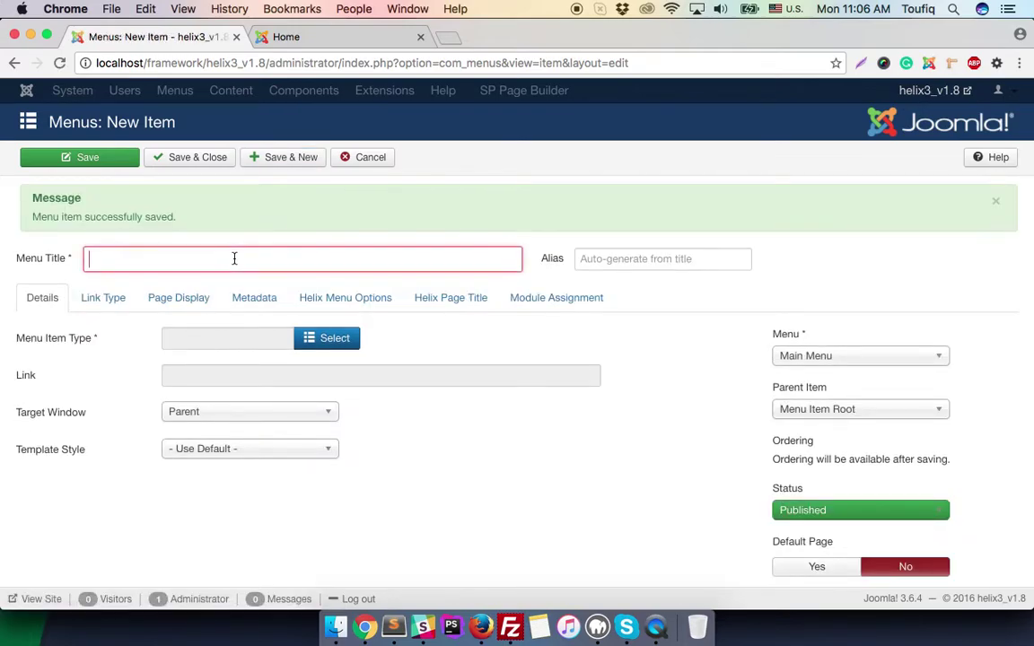
type("Men")
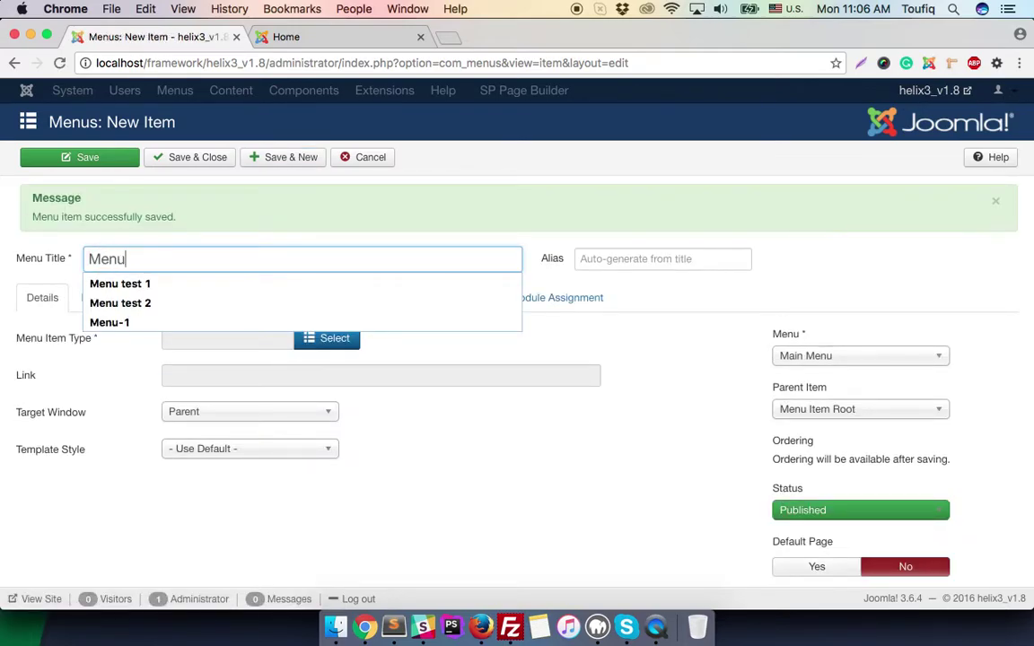
type("u")
key("Down")
key("Down")
key("Down")
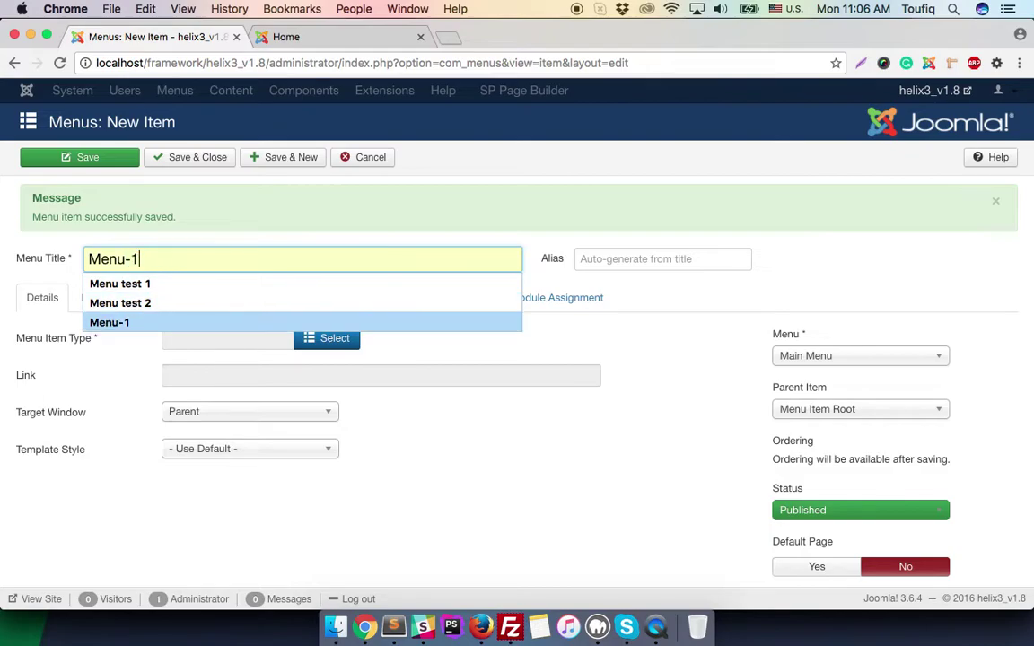
key("BackSpace")
type("2")
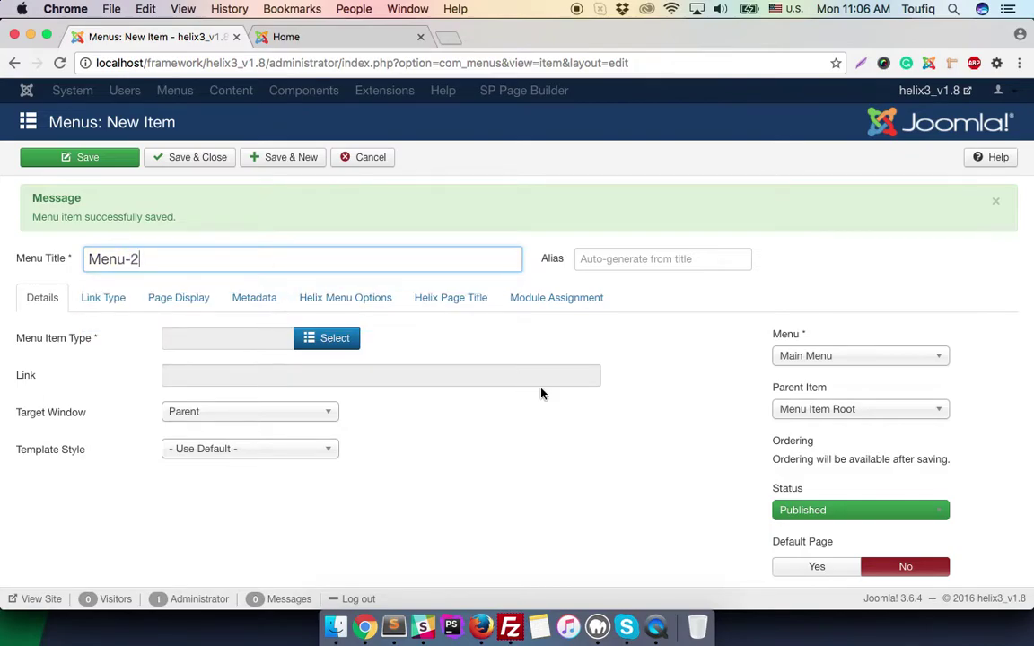
Set the Menu-2 item type to External URL under System Links, with # as its link.
left_click(330, 339)
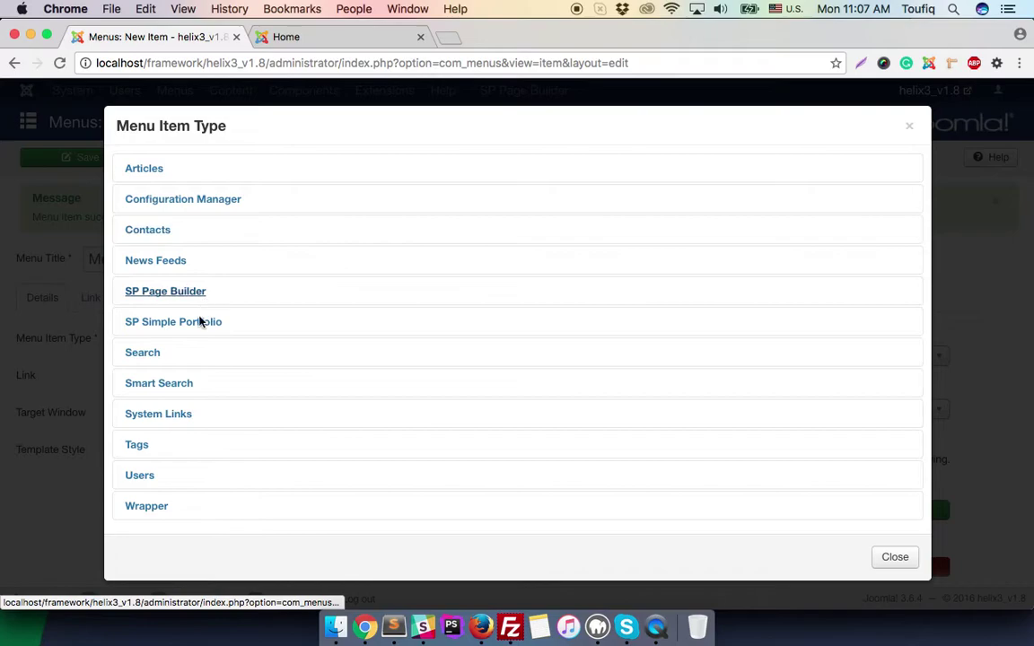
scroll(187, 385, "down", 1)
left_click(192, 406)
scroll(290, 385, "down", 3)
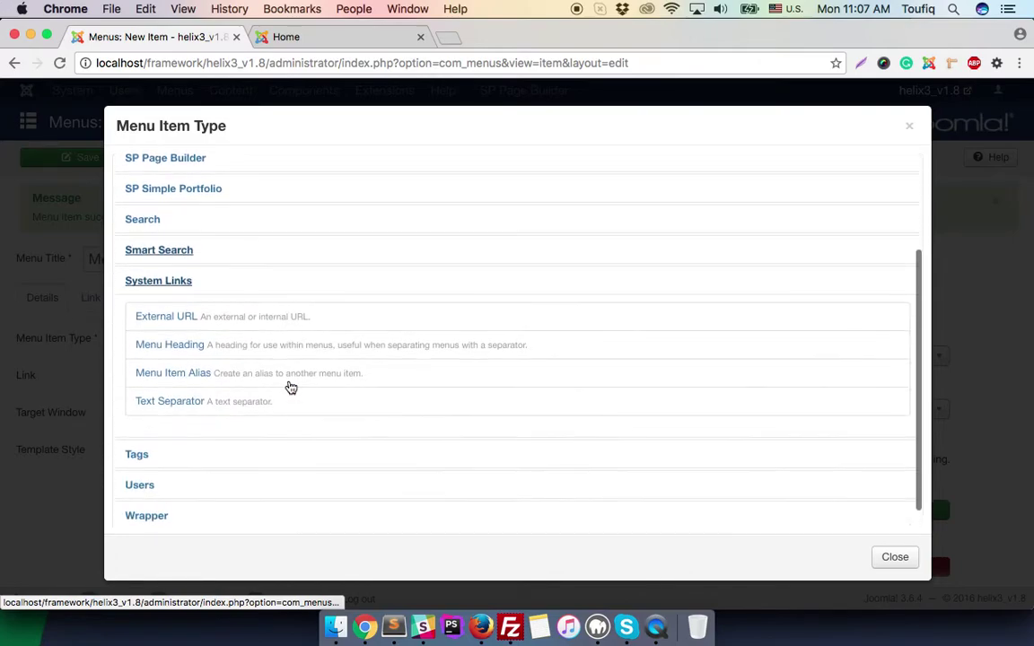
left_click(184, 321)
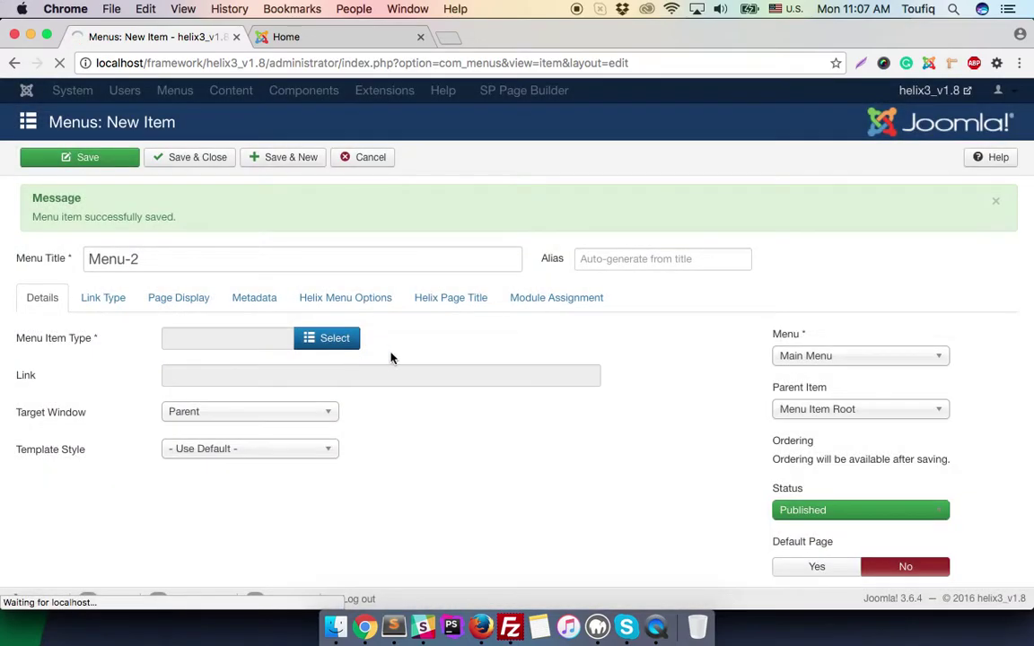
left_click(327, 320)
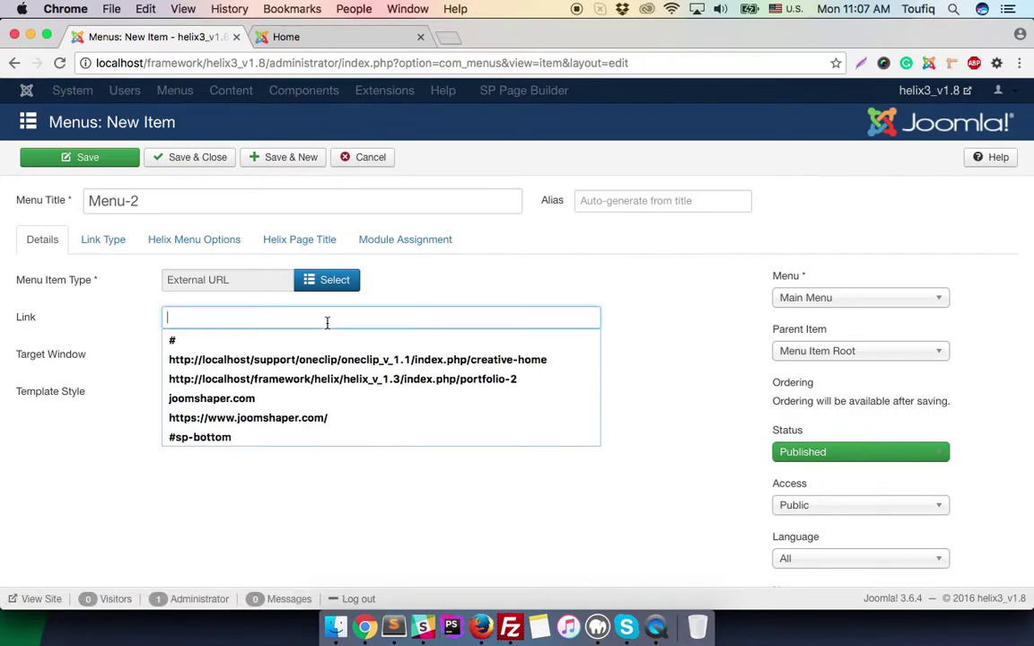
left_click(305, 337)
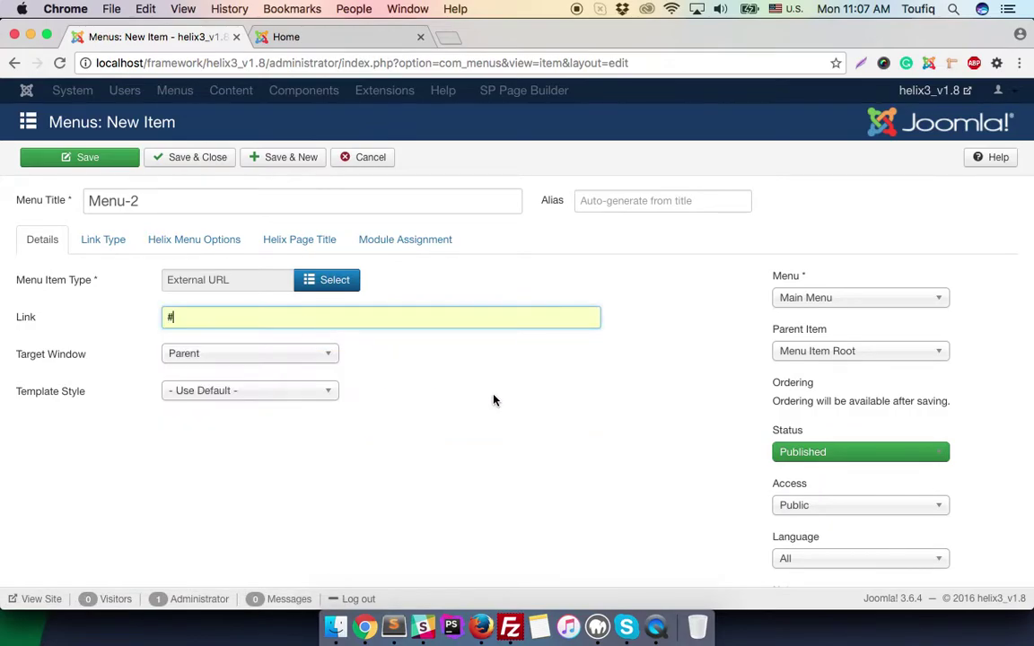
Make Demo-Mega-Menu the parent item of Menu-2.
left_click(875, 355)
type("mega")
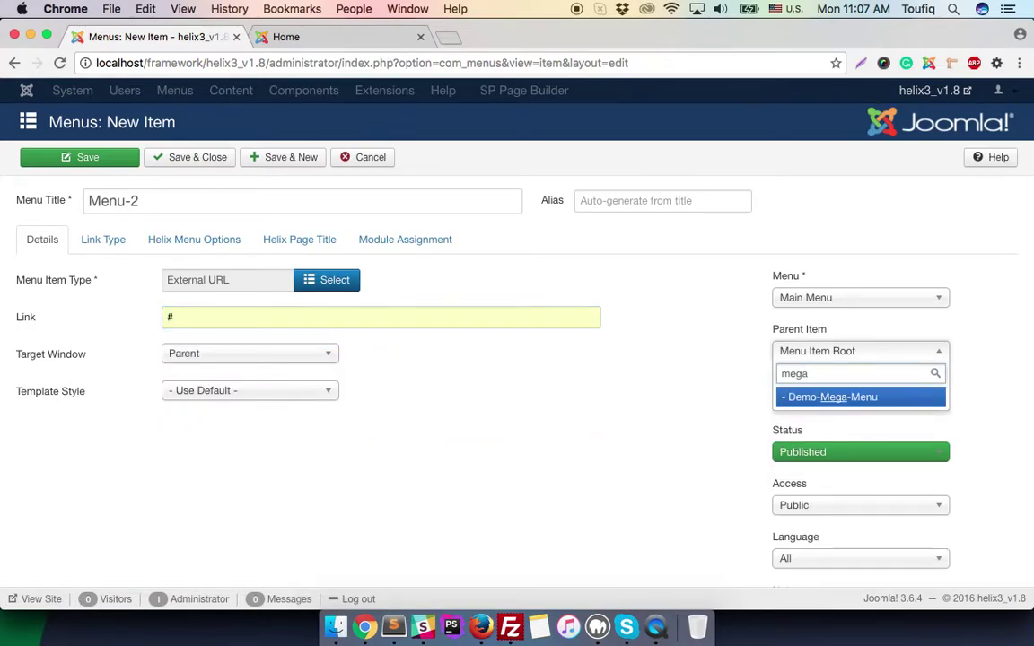
key("Return")
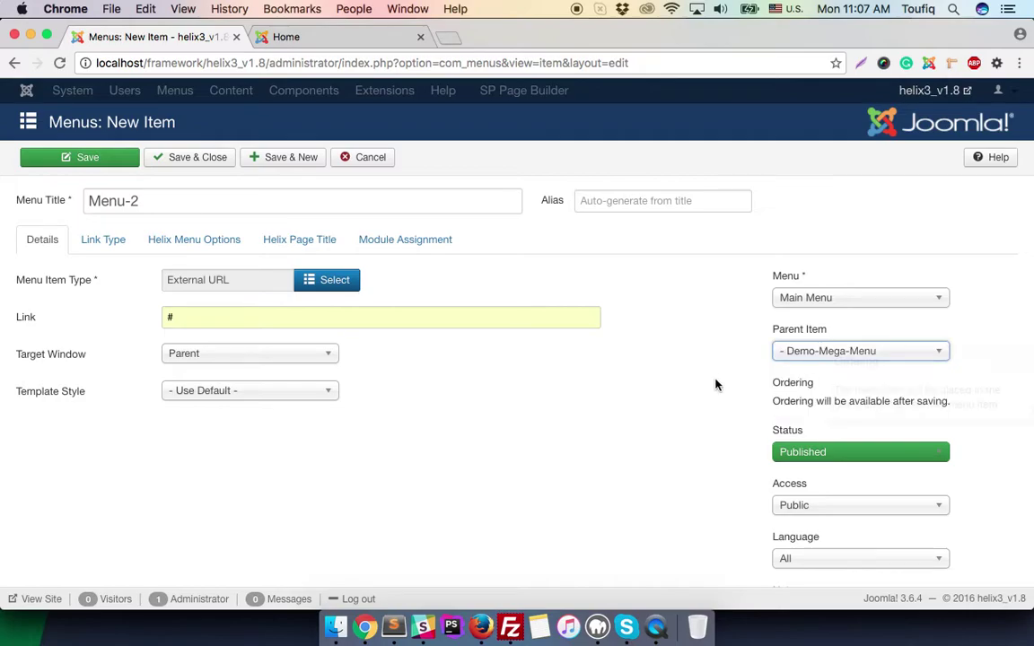
Save Menu-2, start another new menu item, and title it Menu-3.
left_click(291, 158)
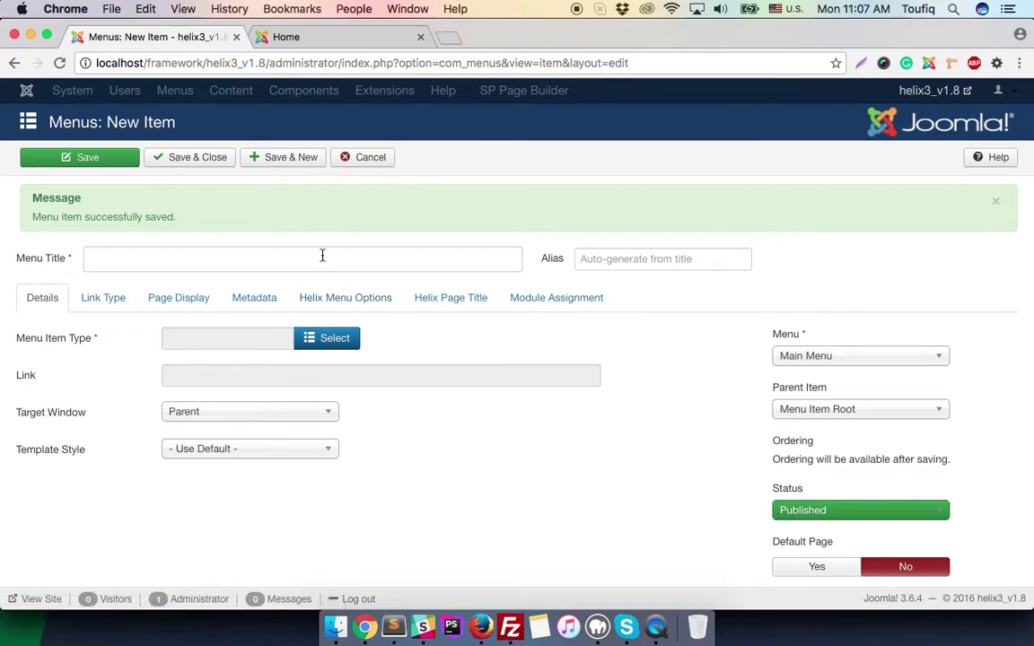
left_click(318, 261)
type("Me")
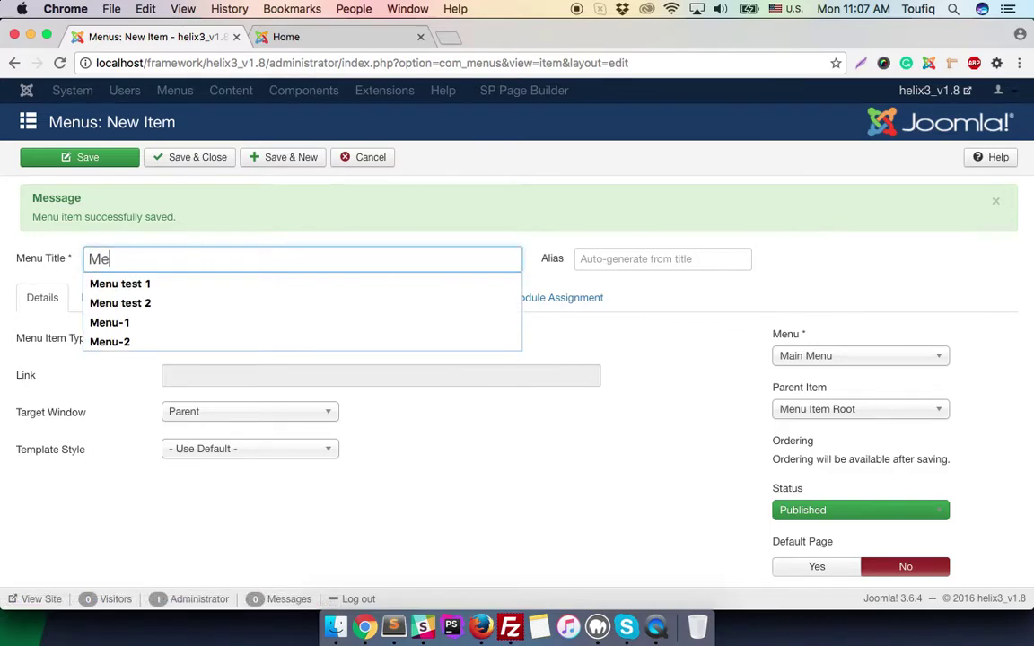
type("nu-3")
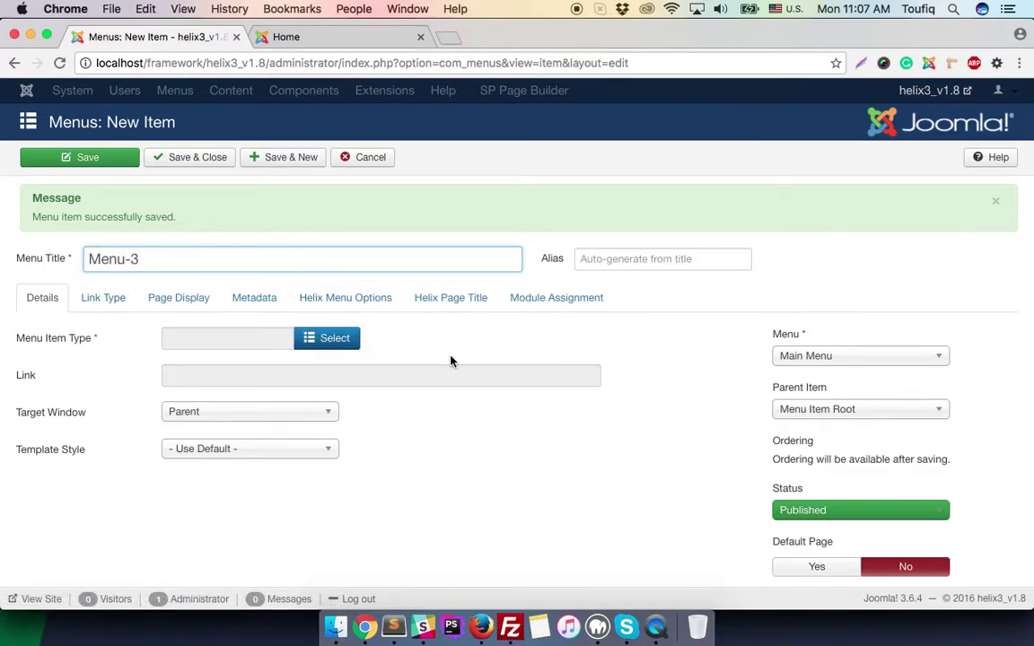
Set the Menu-3 item type to External URL under System Links, with # as its link.
left_click(325, 339)
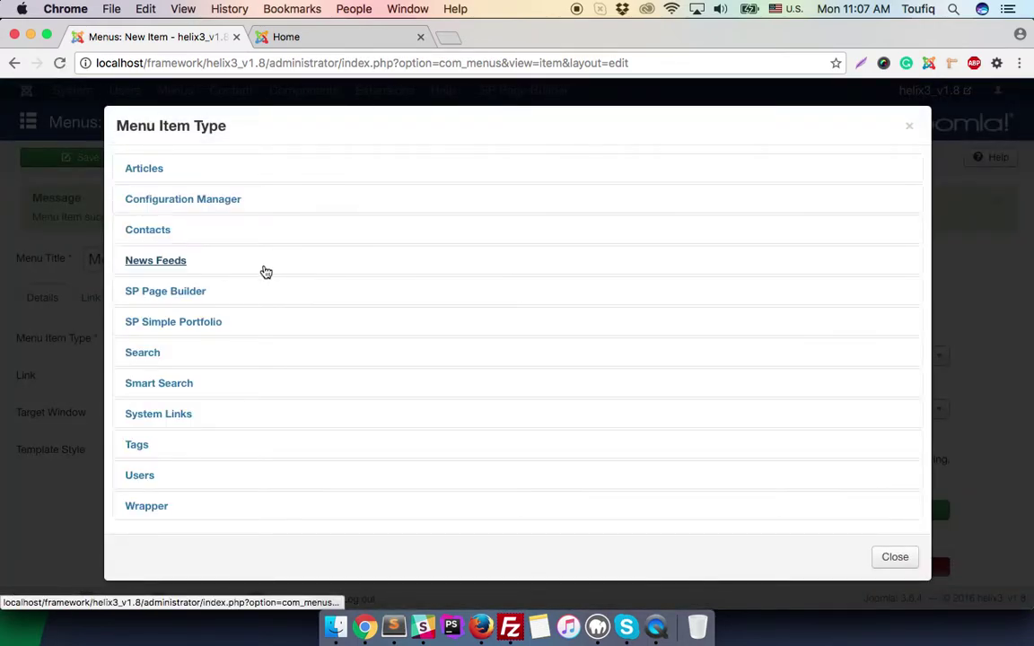
left_click(170, 417)
scroll(302, 406, "down", 3)
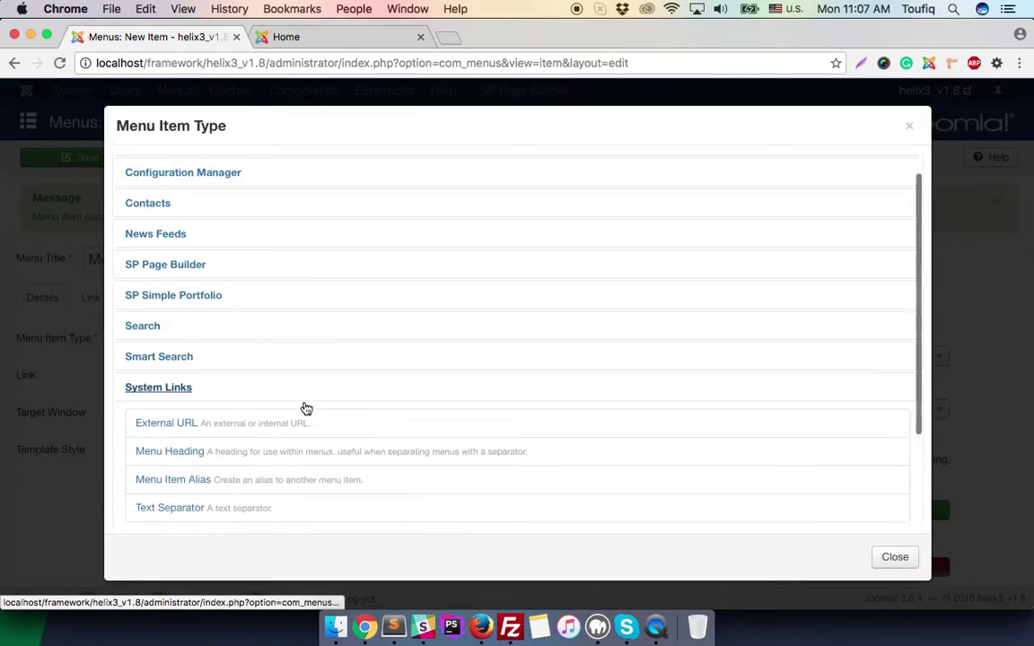
left_click(195, 329)
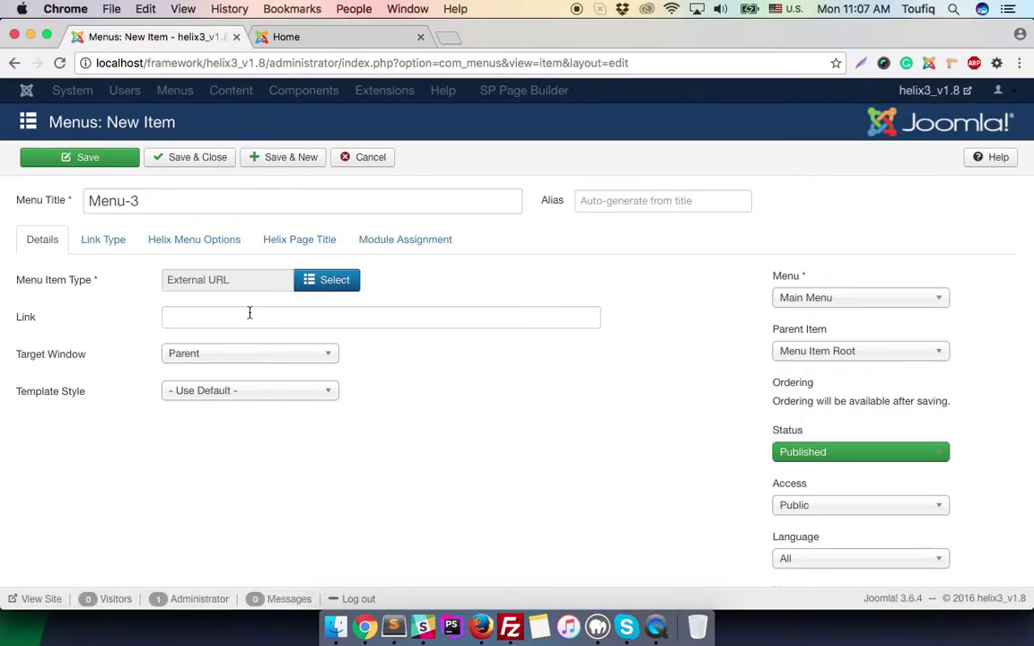
left_click(249, 312)
left_click(224, 342)
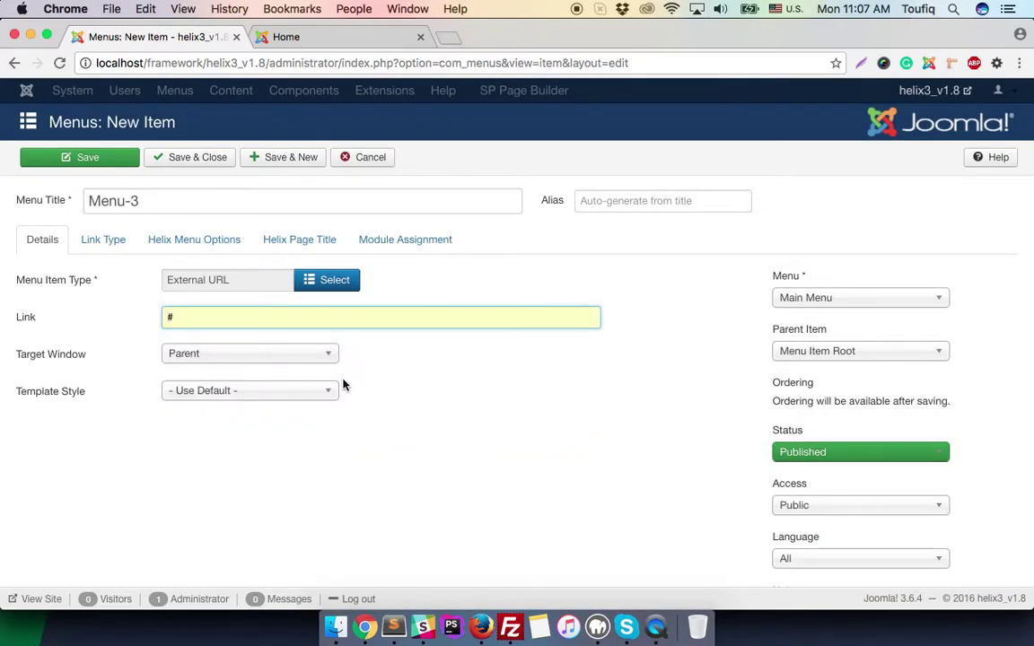
Make Demo-Mega-Menu the parent item of Menu-3.
left_click(858, 353)
type("mega")
key("Return")
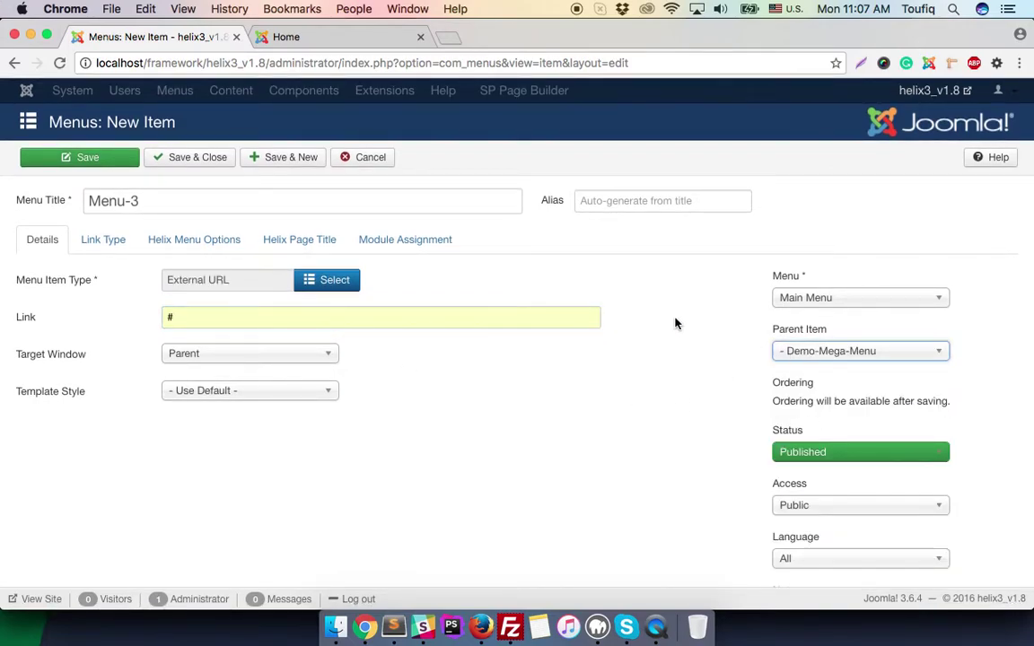
Save Menu-3, start another new menu item, and title it Menu-4.
left_click(306, 167)
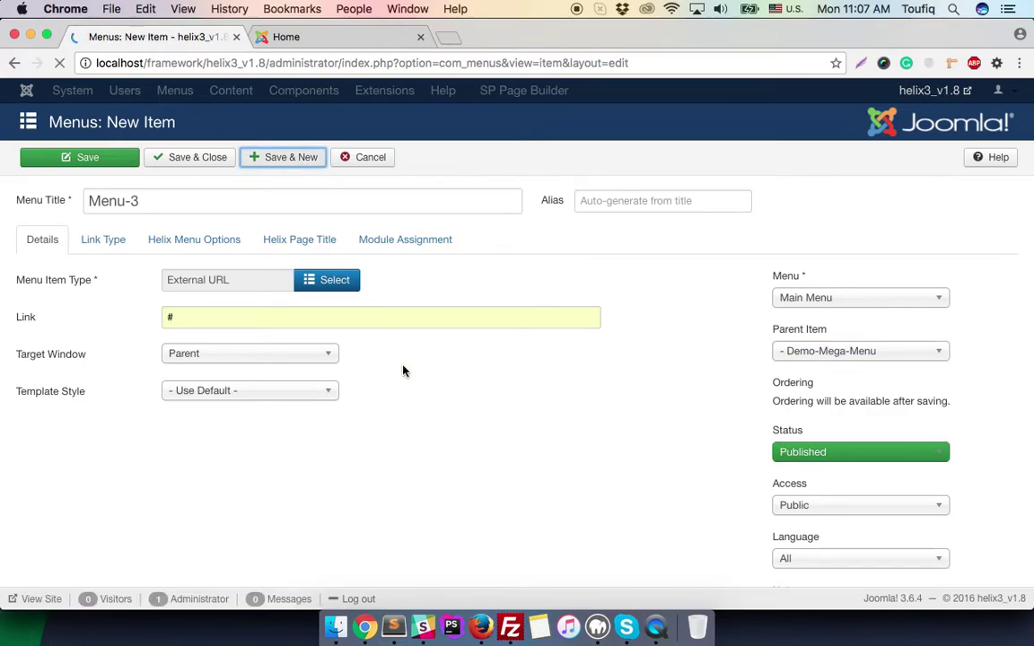
left_click(335, 259)
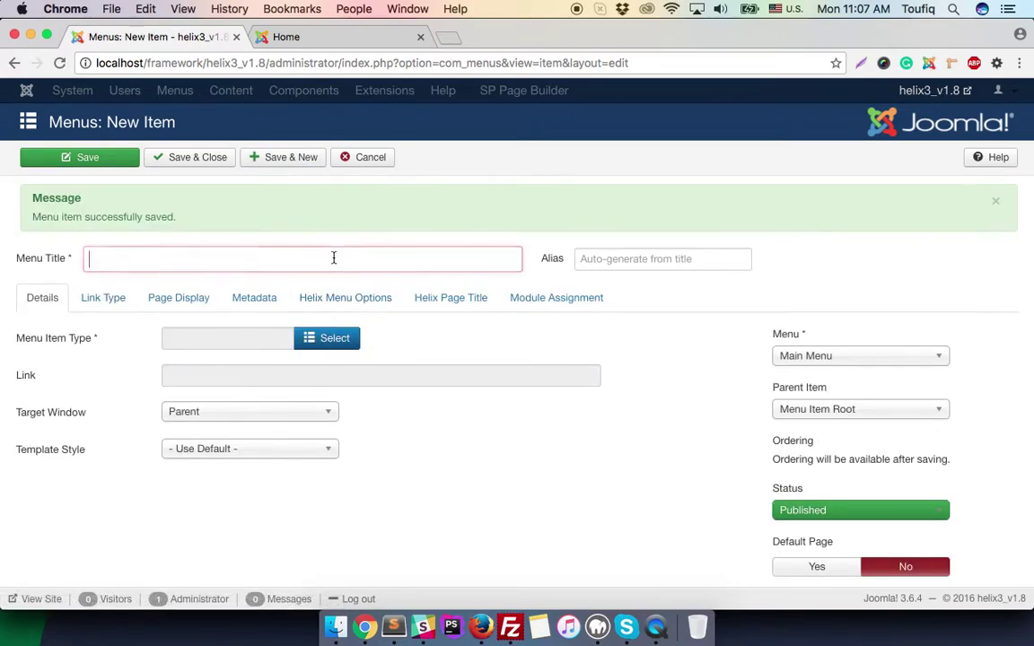
type("Menu-")
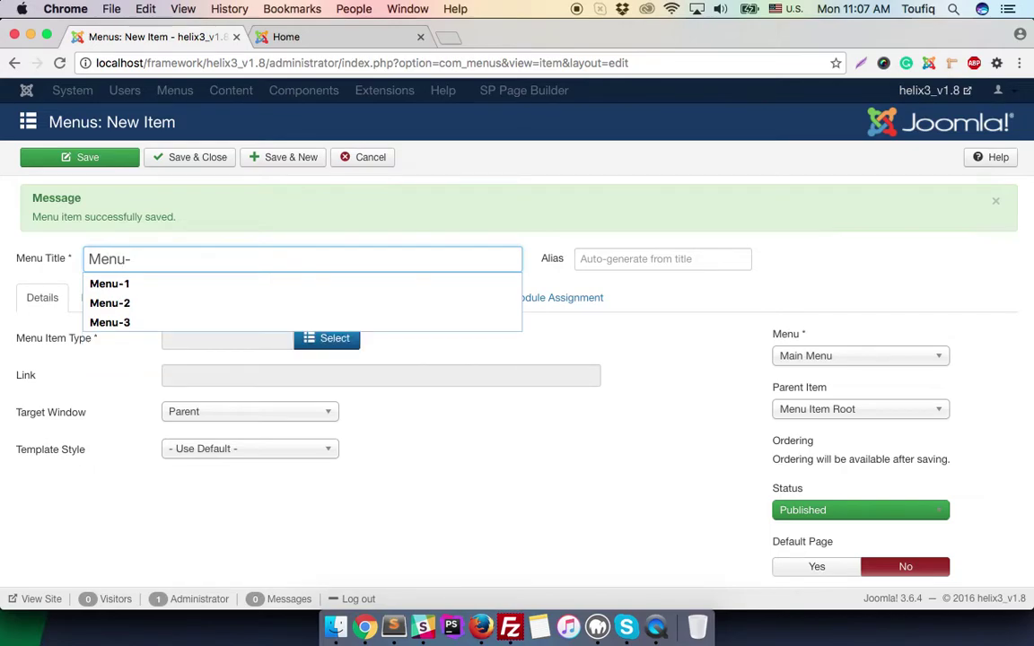
type("4")
Set the Menu-4 item type to External URL under System Links, with # as its link.
left_click(338, 335)
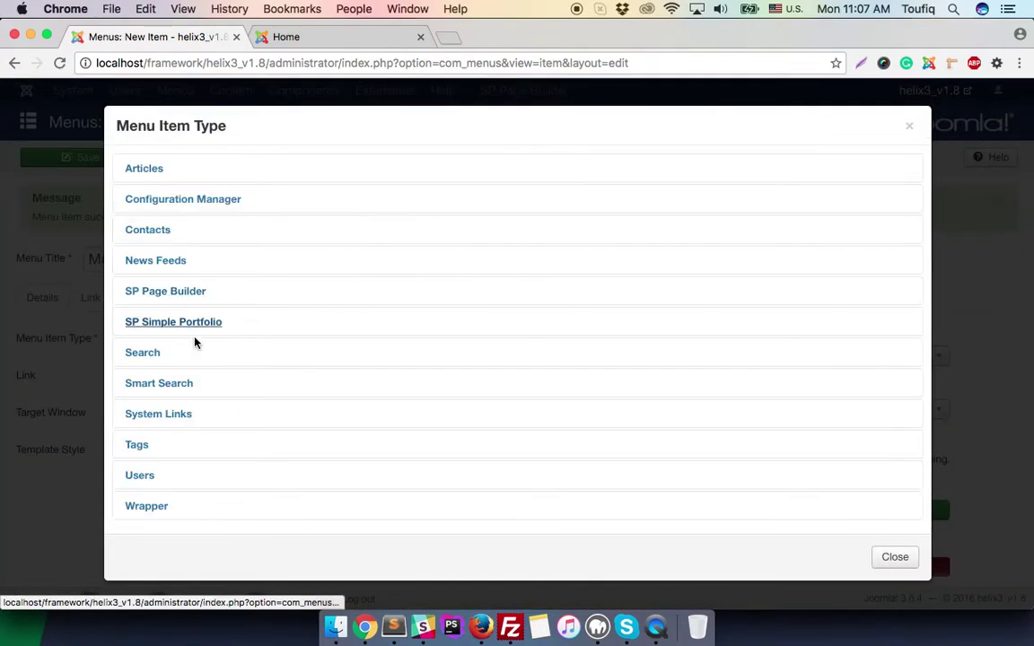
left_click(165, 409)
scroll(261, 411, "down", 1)
scroll(224, 377, "down", 3)
left_click(185, 304)
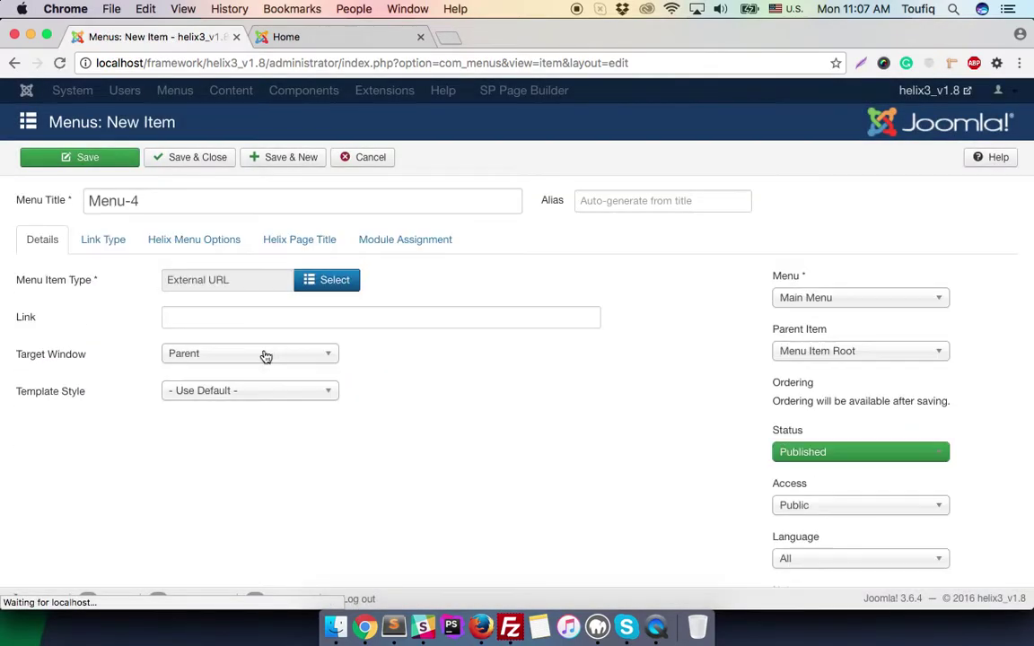
left_click(230, 313)
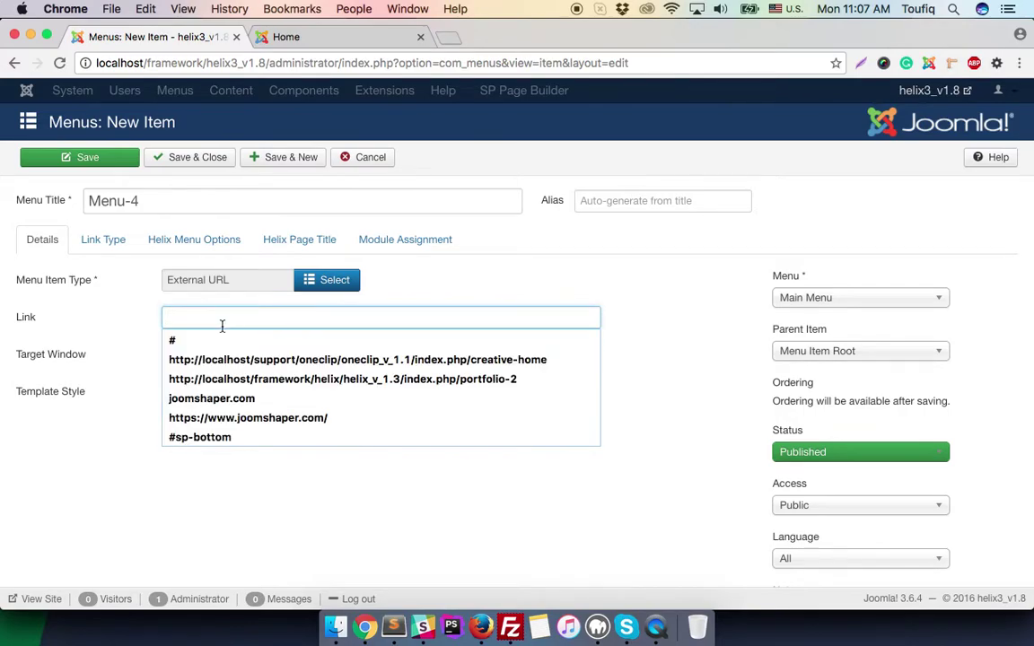
left_click(208, 343)
Make Demo-Mega-Menu the parent item of Menu-4.
left_click(857, 350)
type("mega")
key("Return")
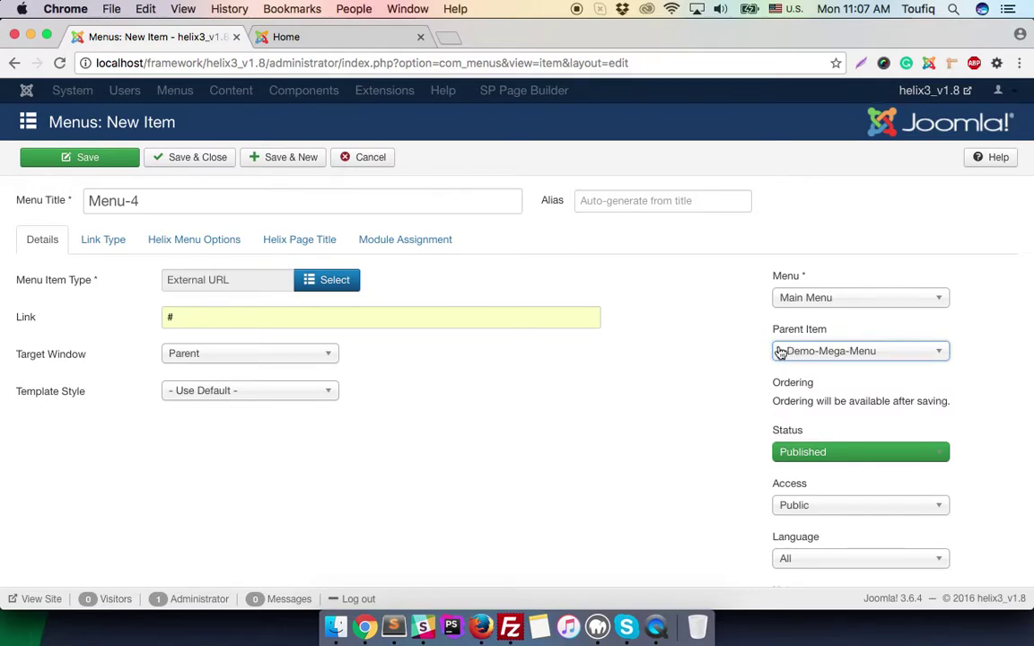
Save Menu-4, start another new menu item, and title it M-1.
left_click(275, 163)
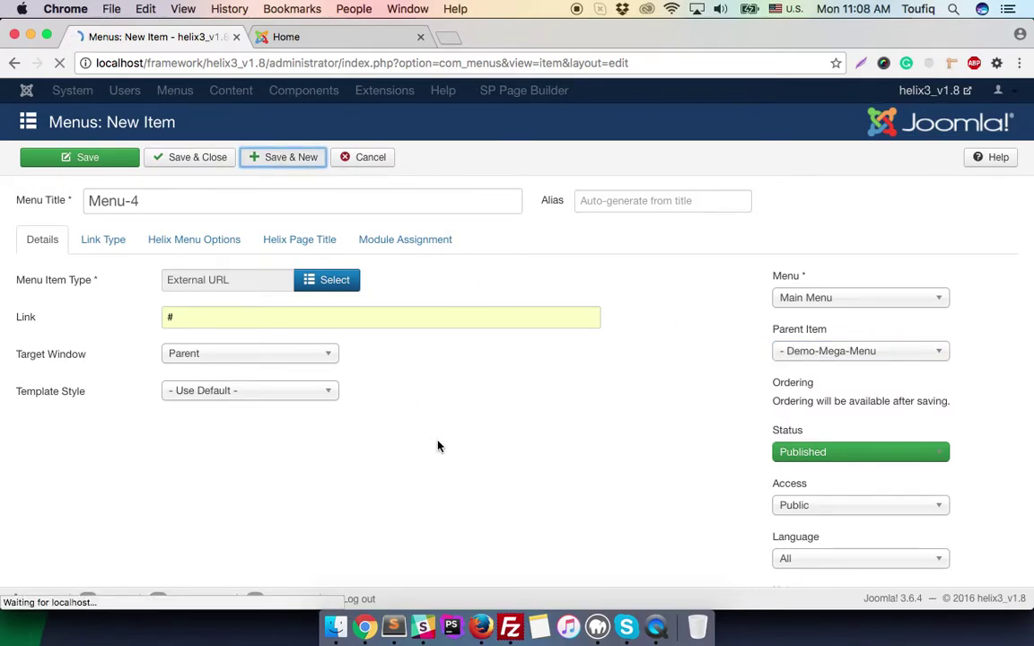
left_click(256, 258)
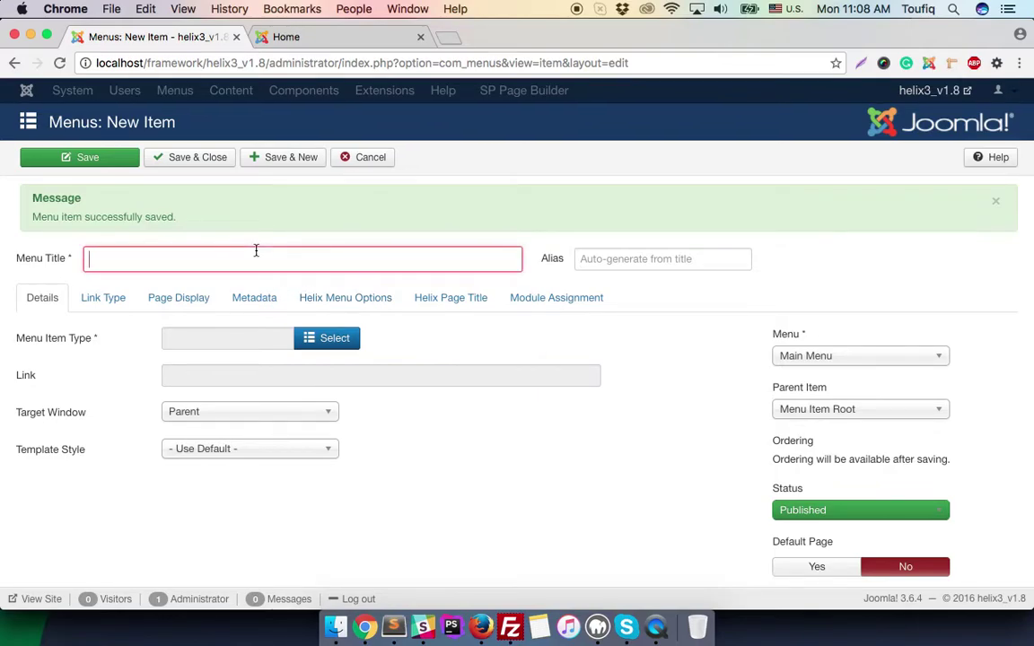
type("M-1")
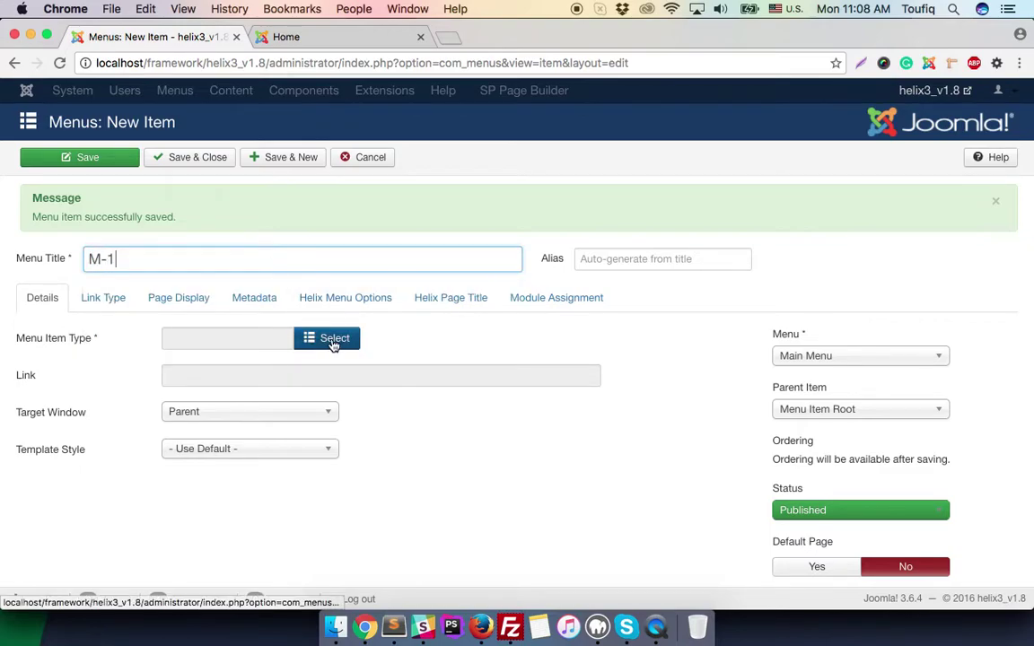
Set the M-1 item type to External URL under System Links, with # as its link.
left_click(331, 340)
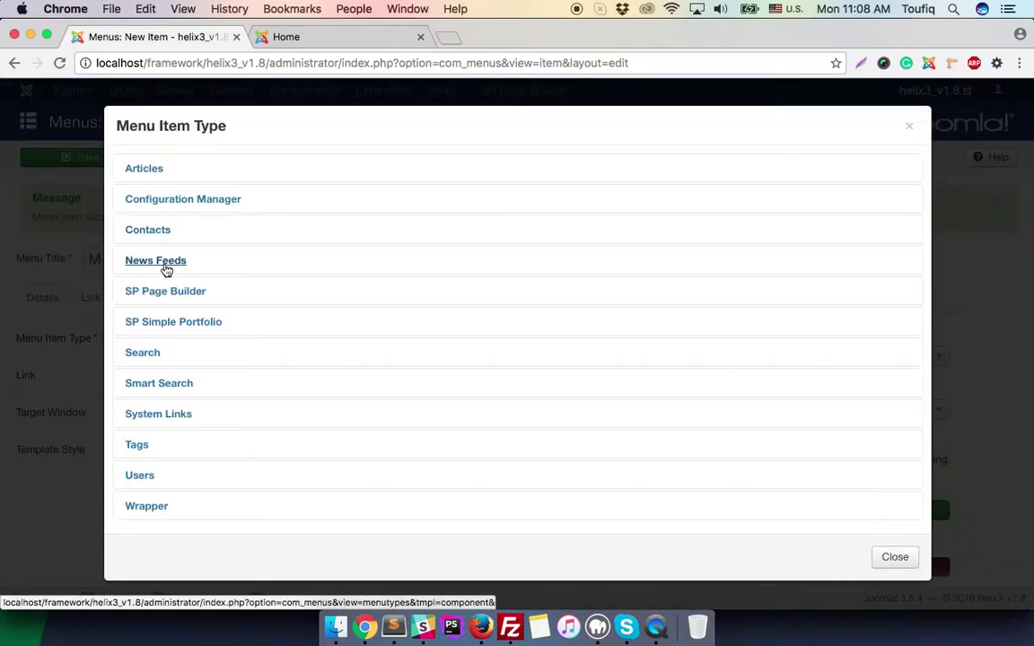
left_click(165, 410)
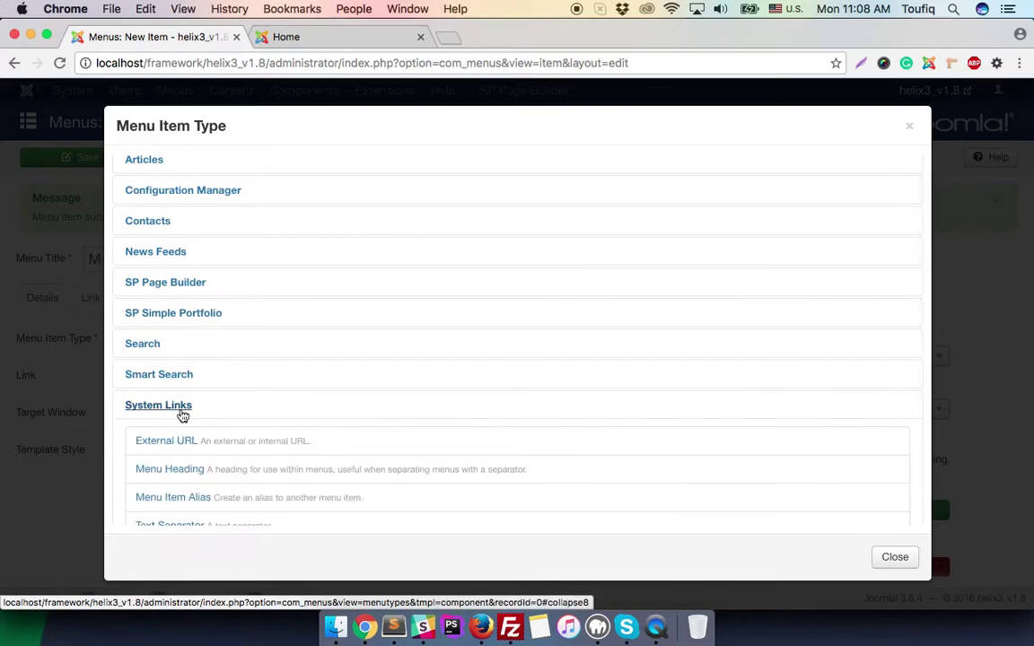
left_click(166, 441)
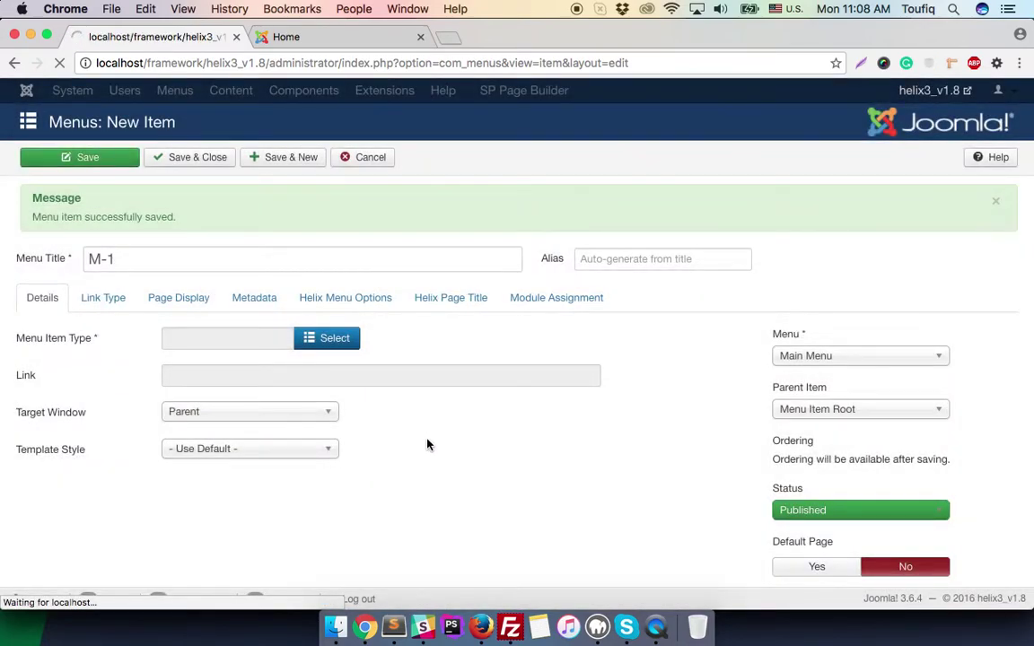
left_click(324, 322)
type("#")
left_click(580, 398)
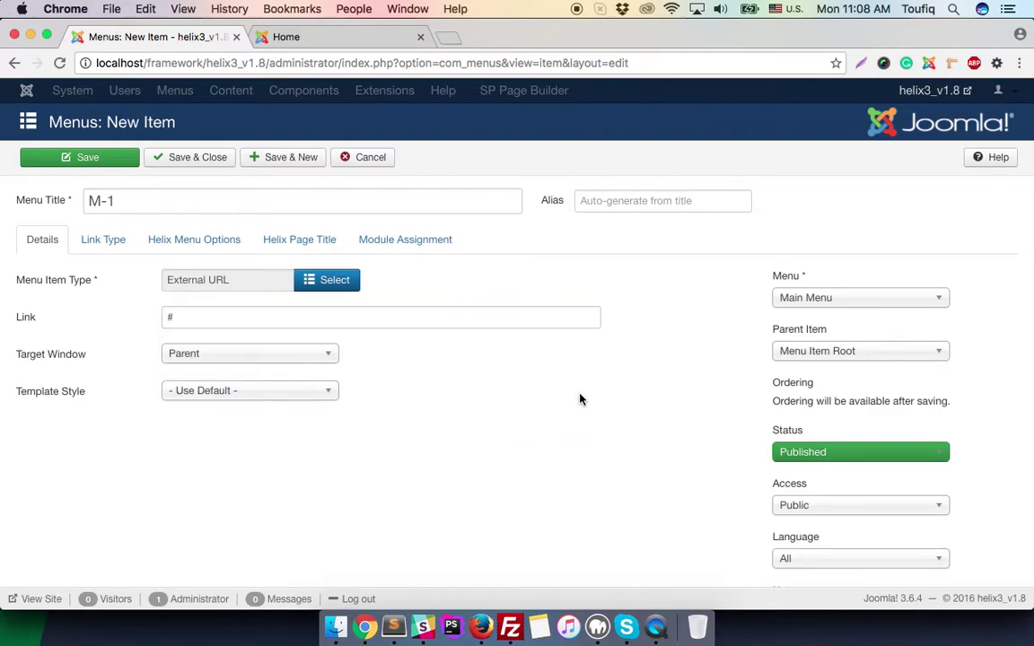
Make Menu-1 the parent item of M-1.
left_click(854, 351)
type("menu")
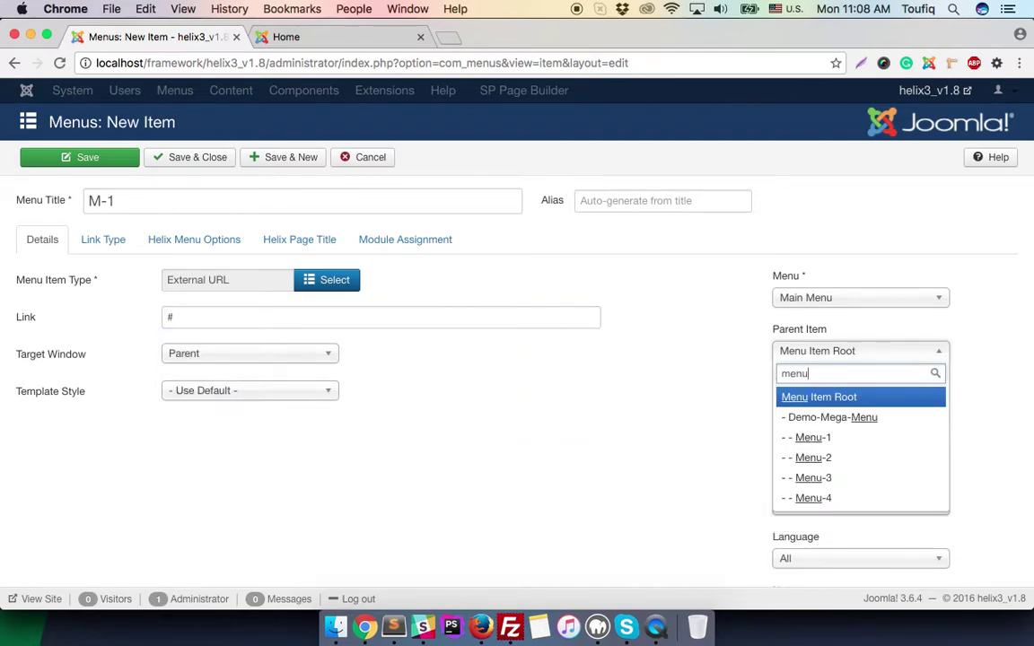
key("Down")
key("Down")
key("Return")
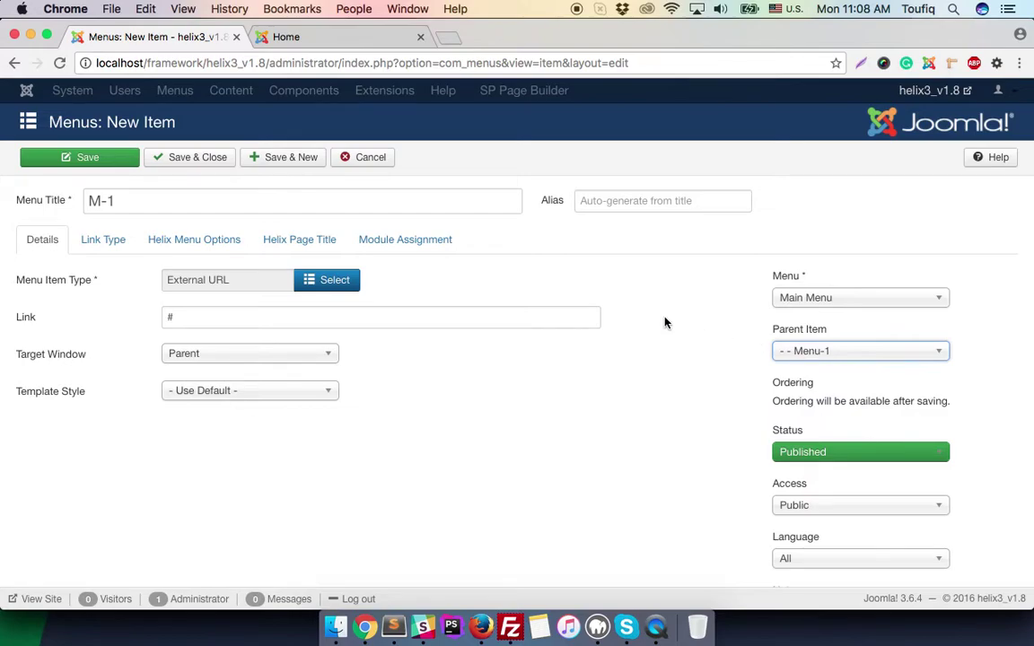
Save M-1, start another new menu item, and title it M-2.
left_click(282, 162)
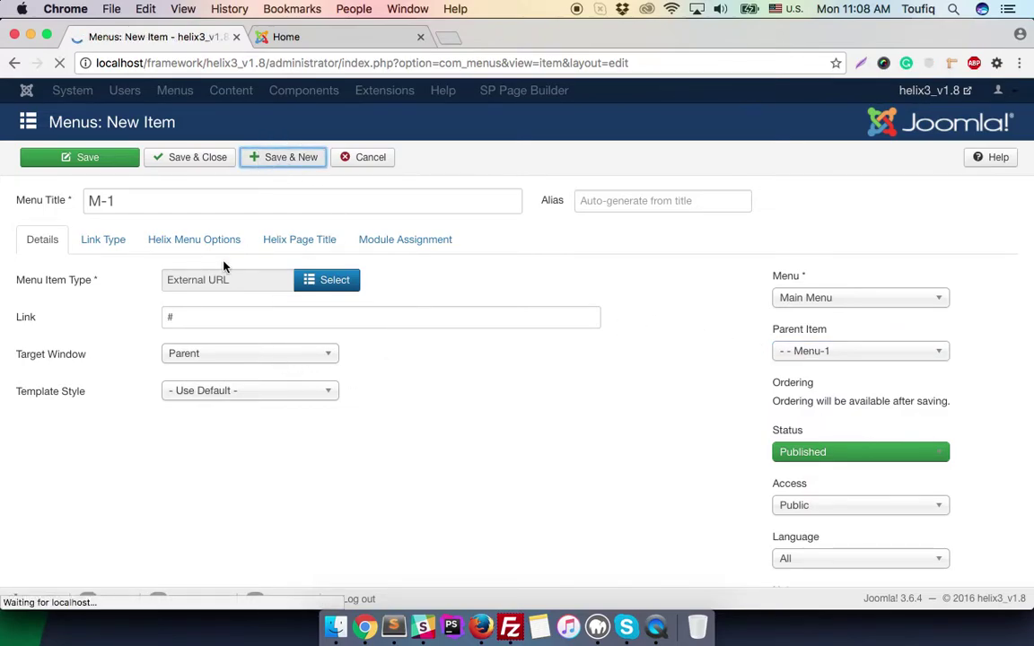
left_click(259, 260)
type("M0-")
key("BackSpace")
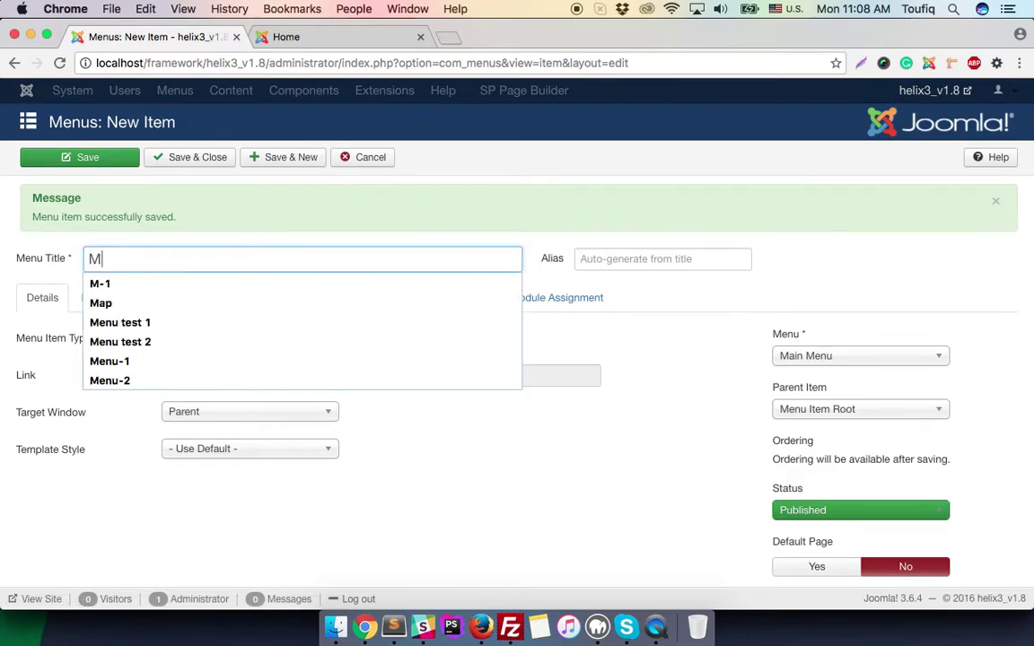
type("-2")
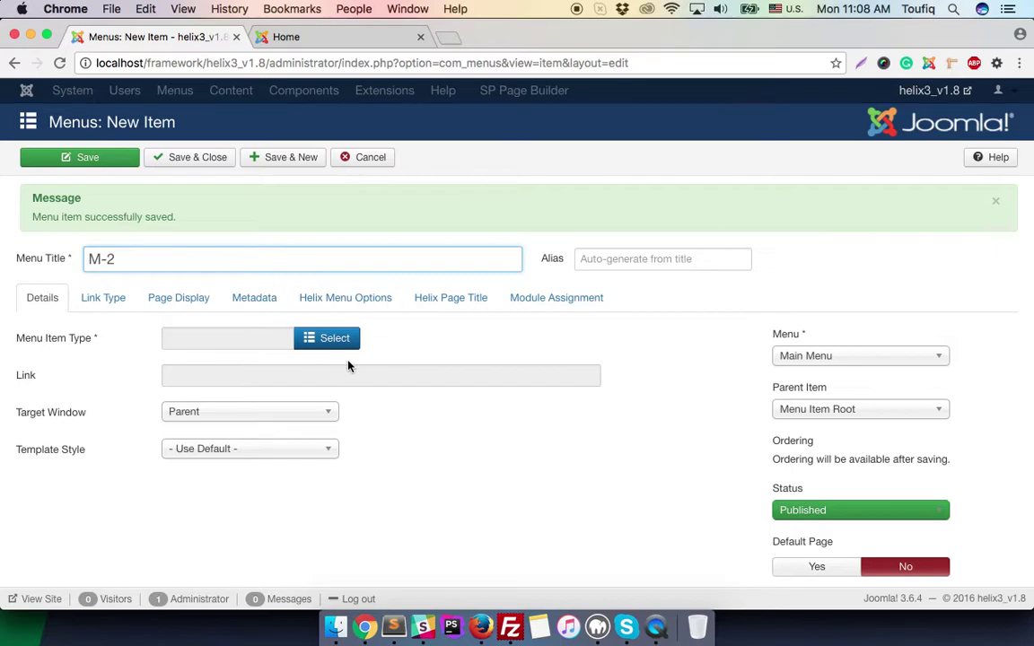
Set the M-2 item type to External URL under System Links, with # as its link.
left_click(350, 340)
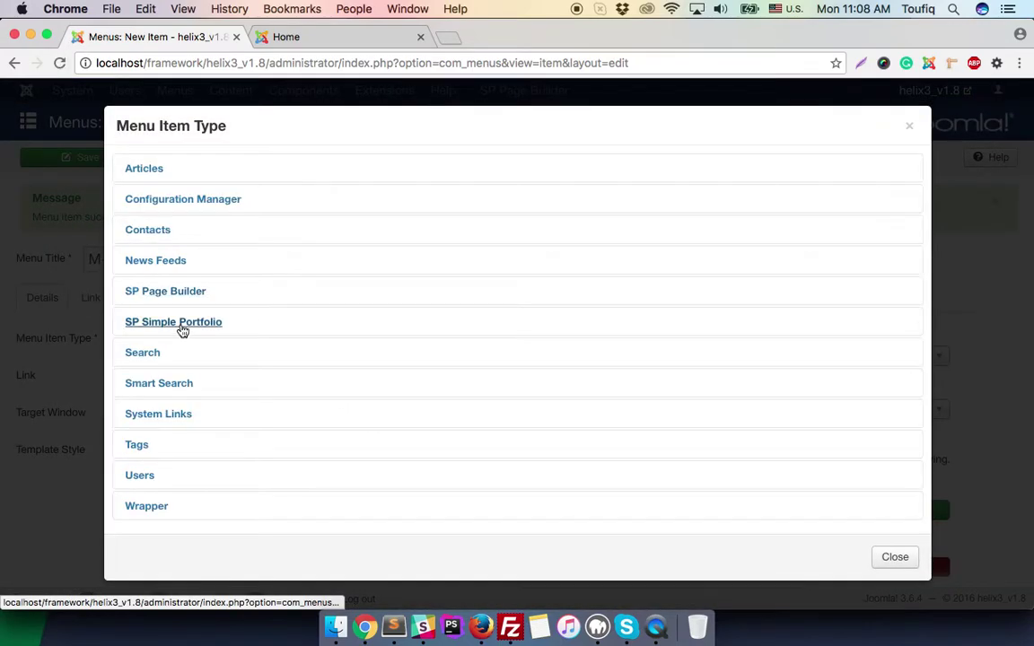
left_click(166, 404)
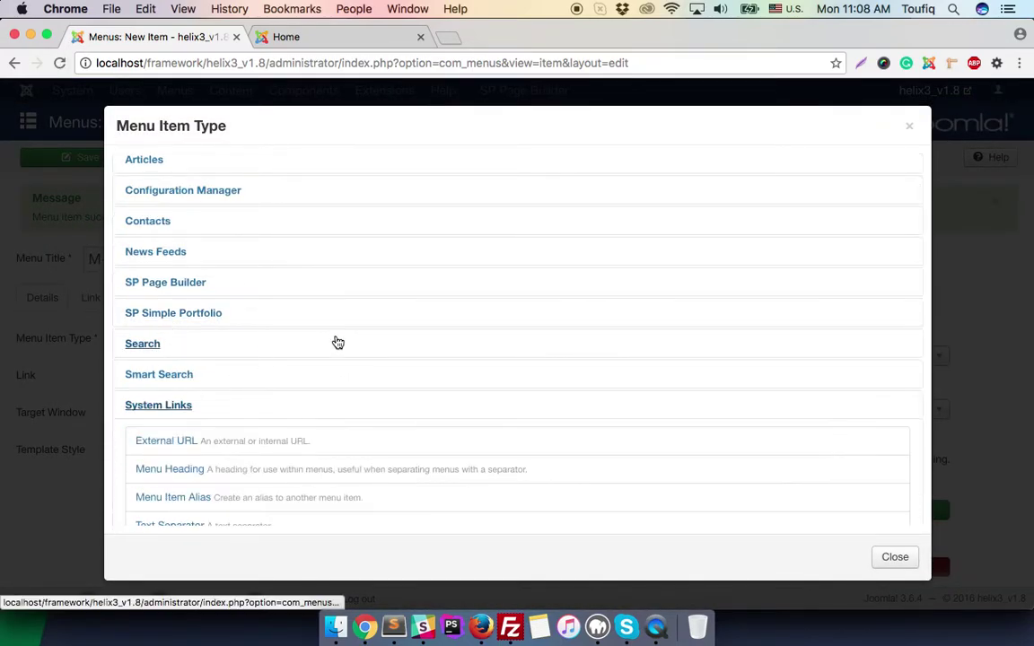
scroll(254, 400, "down", 3)
left_click(192, 301)
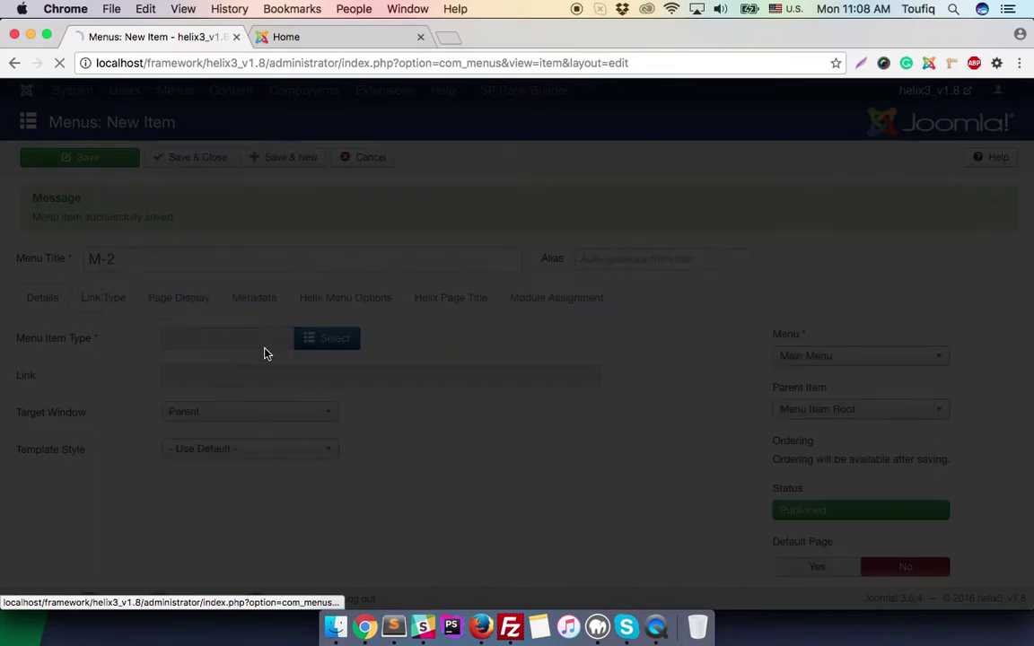
left_click(235, 316)
key("Down")
key("Return")
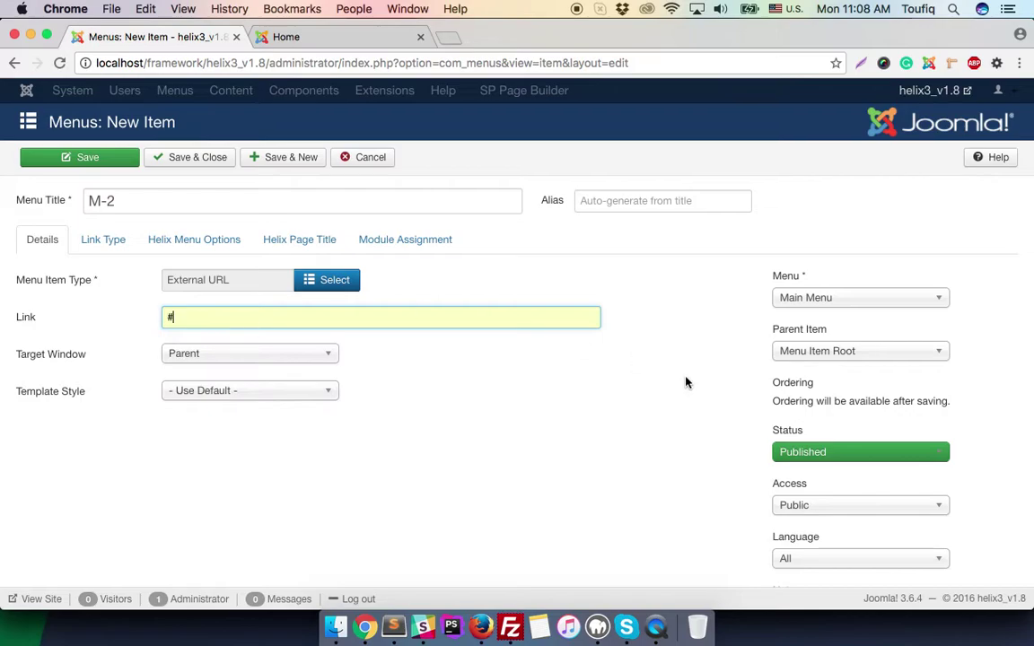
Make Menu-1 the parent item of M-2.
left_click(822, 353)
type("menu")
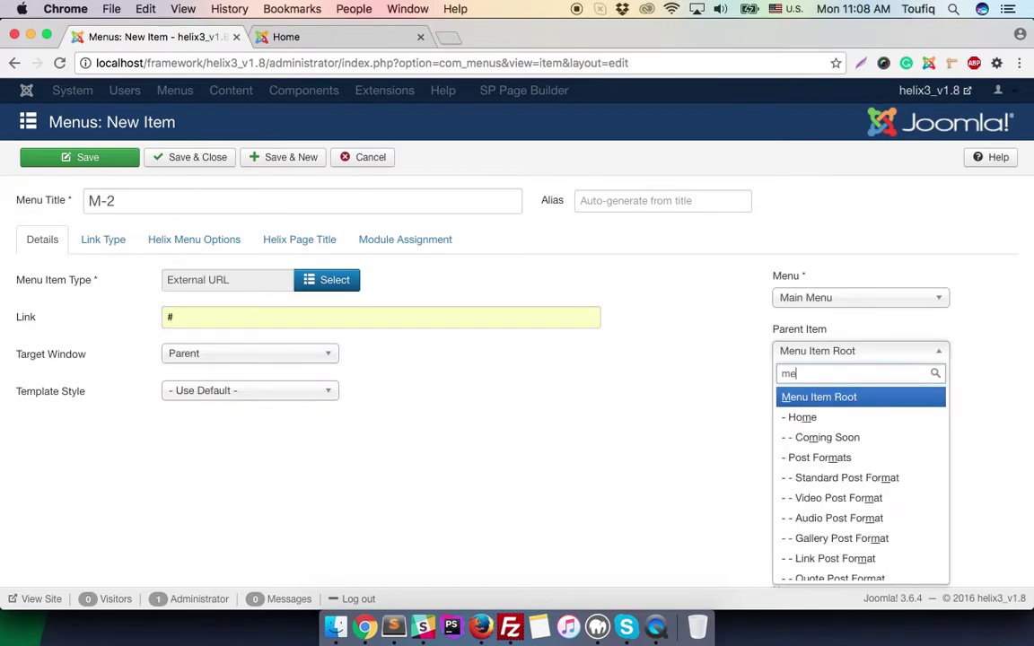
key("Down")
key("Down")
key("Return")
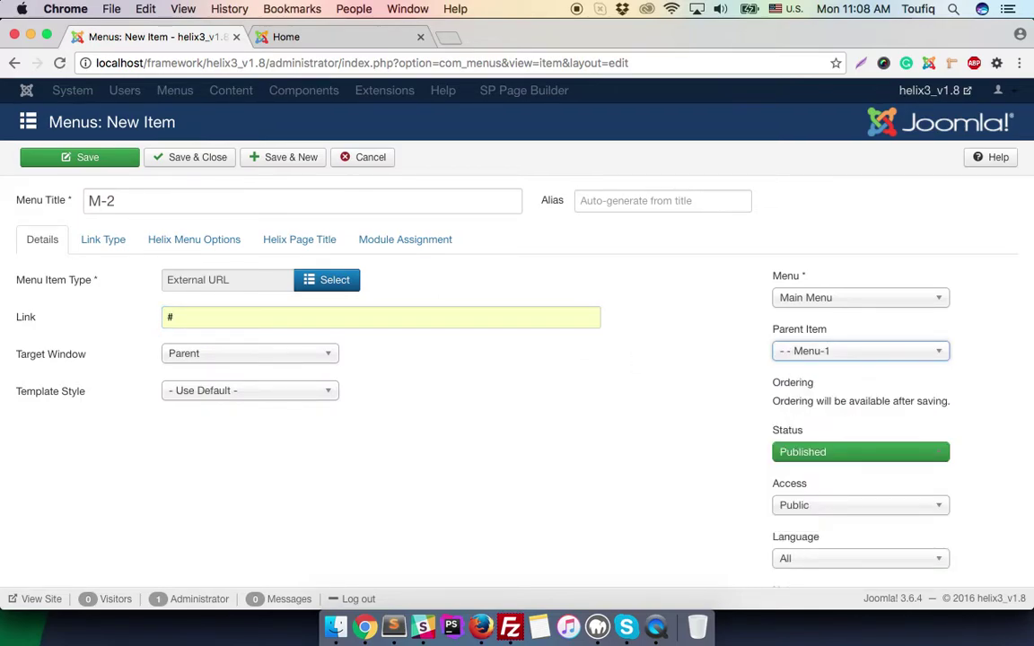
Save M-2, start another new menu item, and title it M-3.
left_click(283, 162)
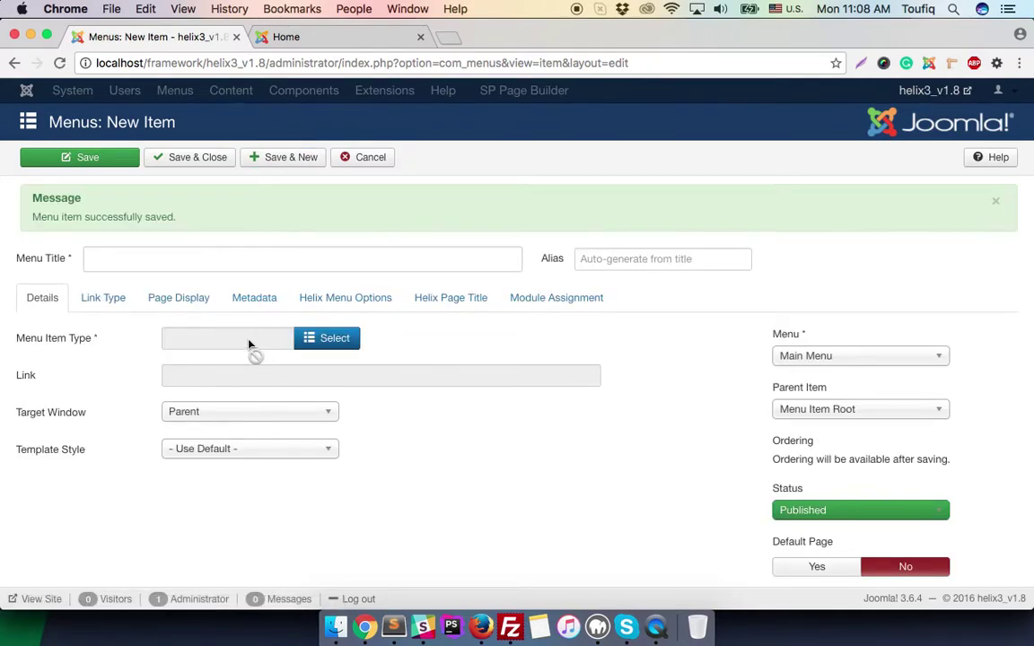
left_click(242, 262)
type("Me")
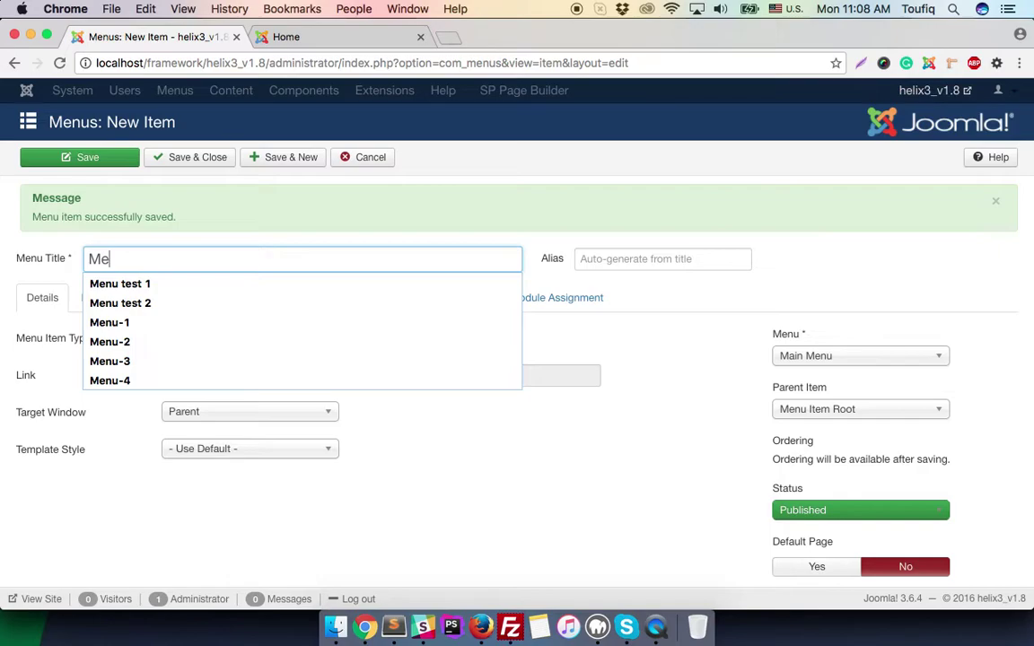
key("BackSpace")
type("-3")
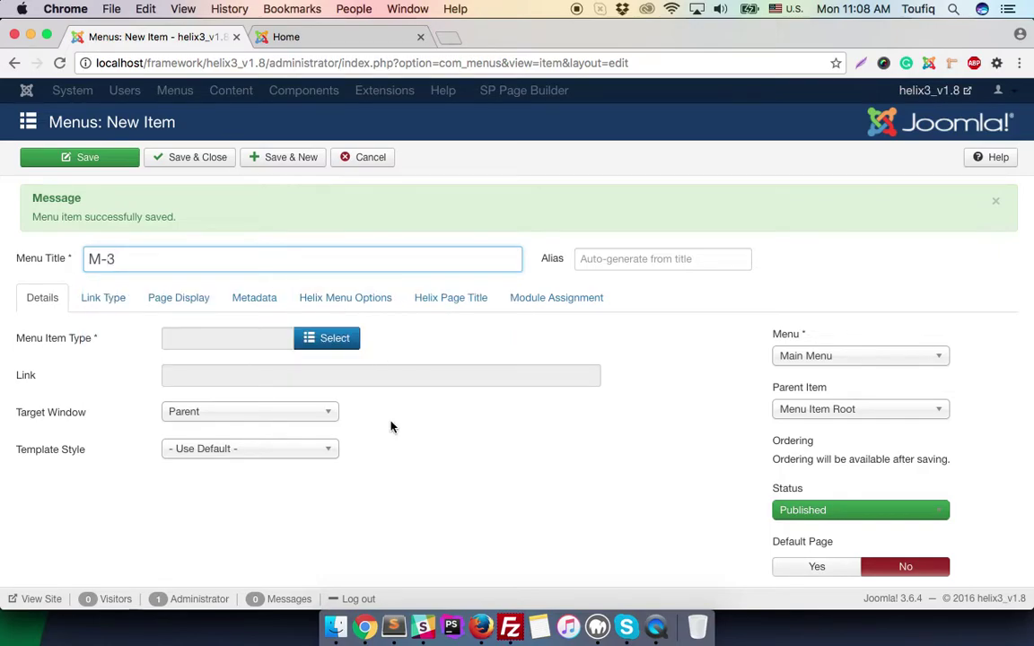
Set the M-3 item type to External URL under System Links, with # as its link.
left_click(334, 340)
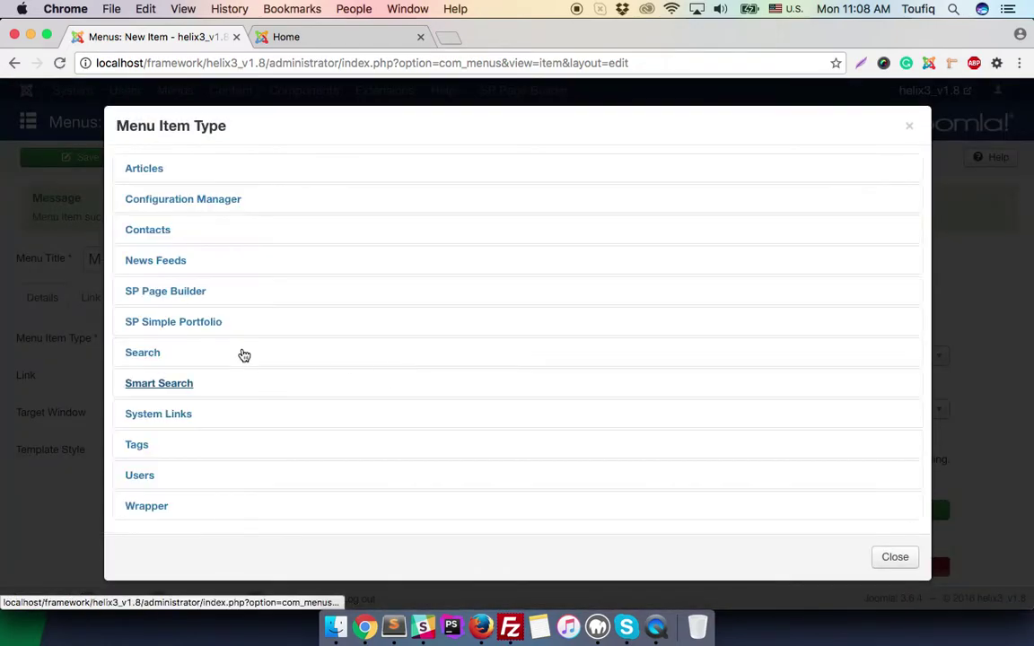
left_click(178, 408)
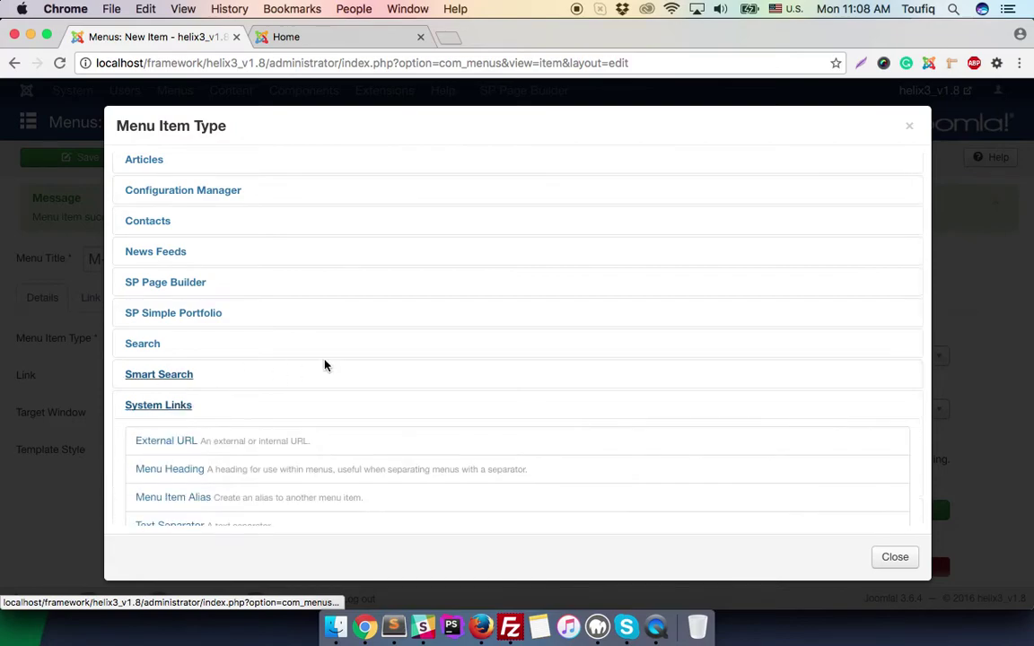
scroll(324, 362, "down", 3)
left_click(185, 300)
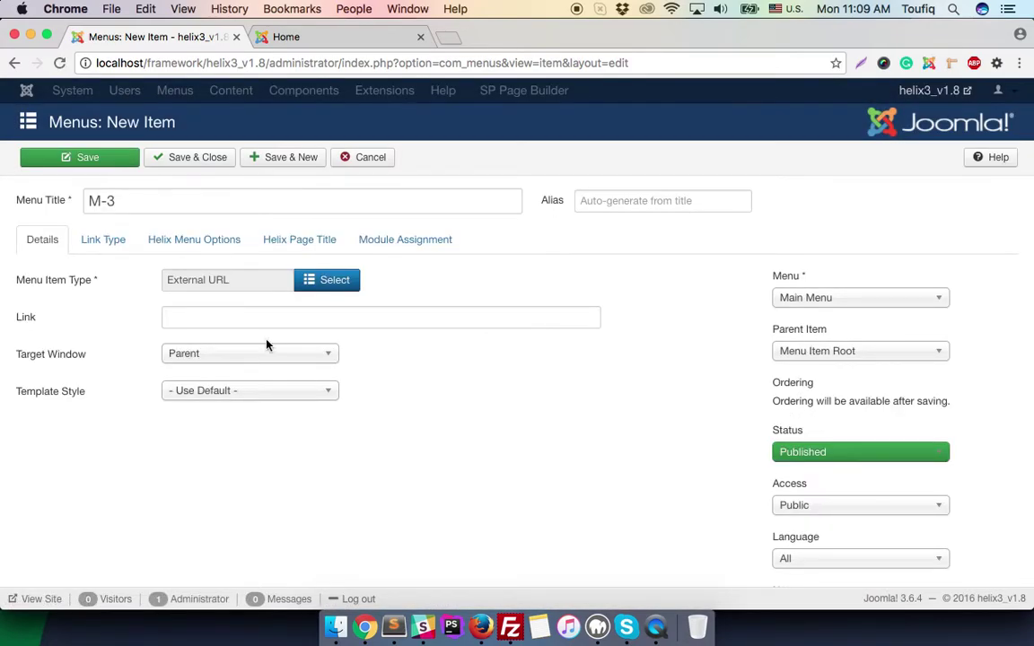
left_click(284, 322)
type("#")
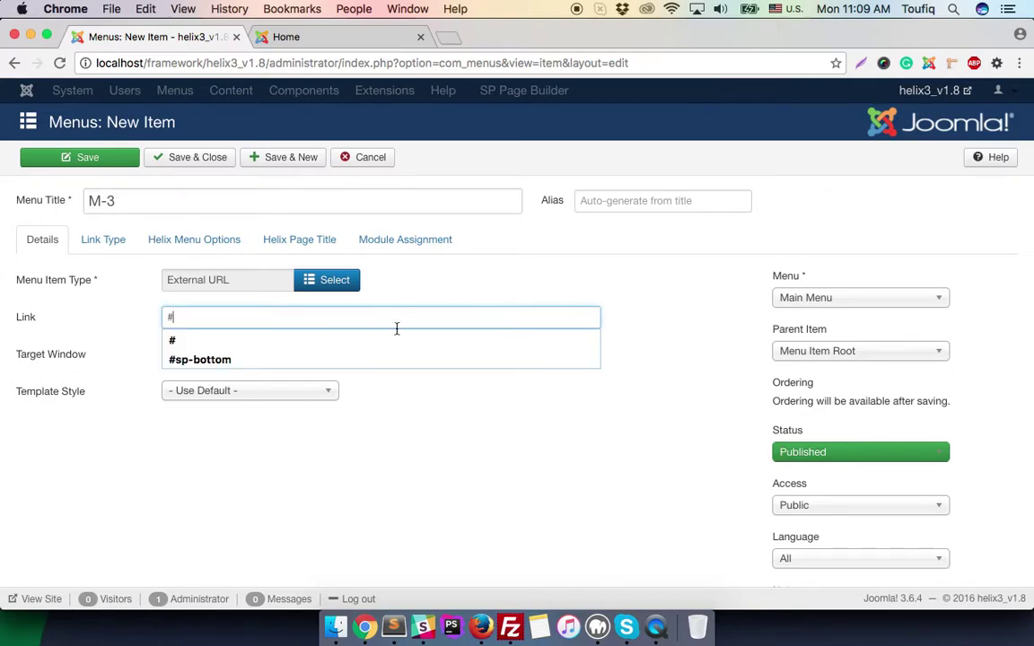
left_click(479, 441)
Make Menu-1 the parent item of M-3 and save it, opening a new blank menu item.
left_click(844, 352)
type("men")
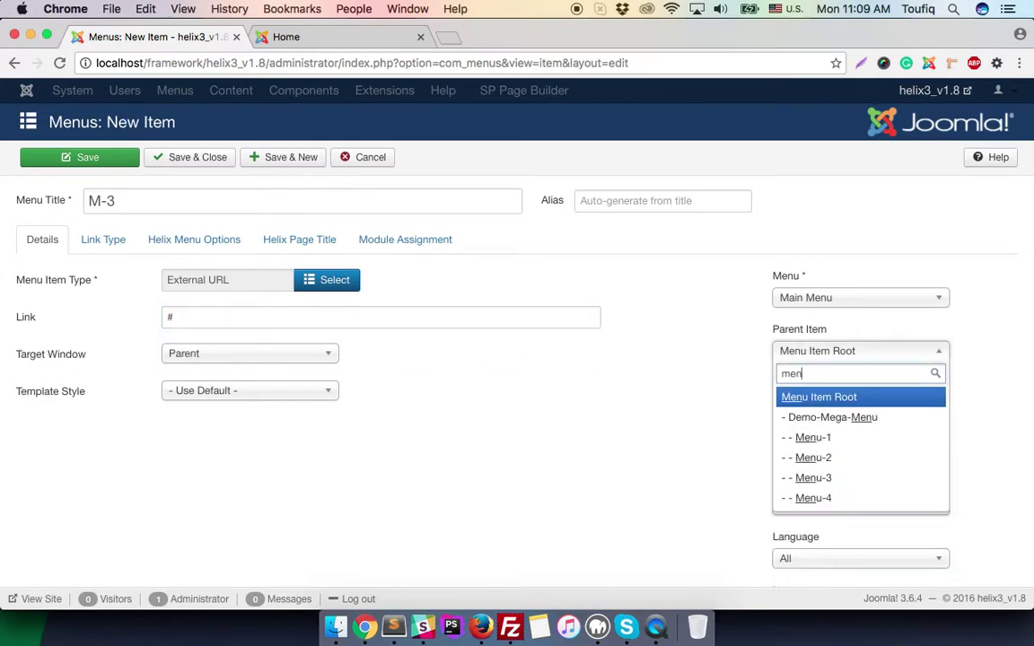
type("u")
key("Down")
key("Down")
key("Return")
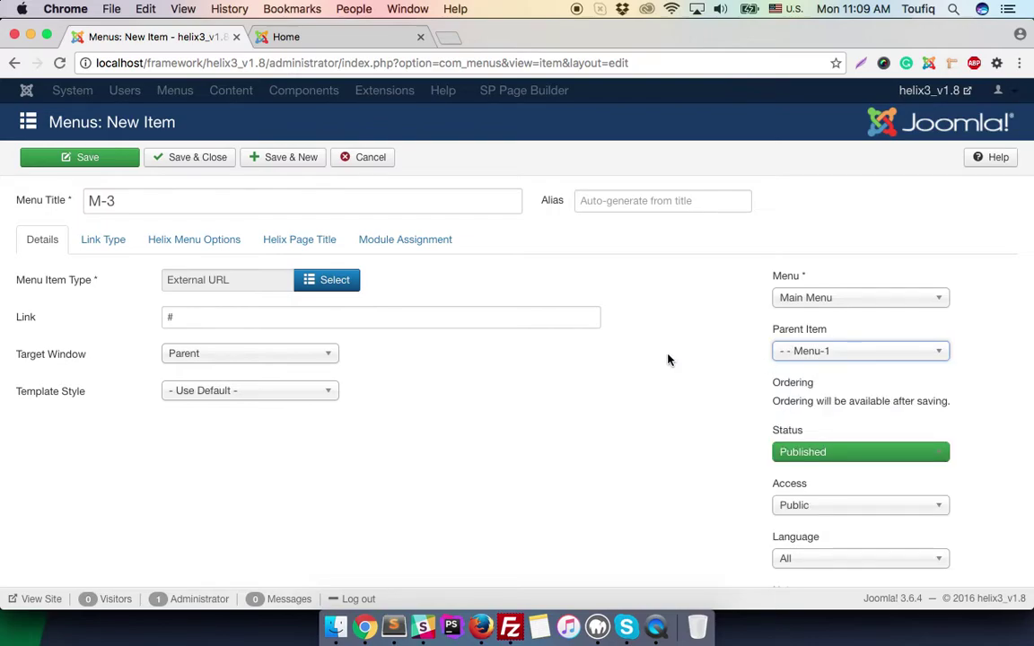
left_click(278, 157)
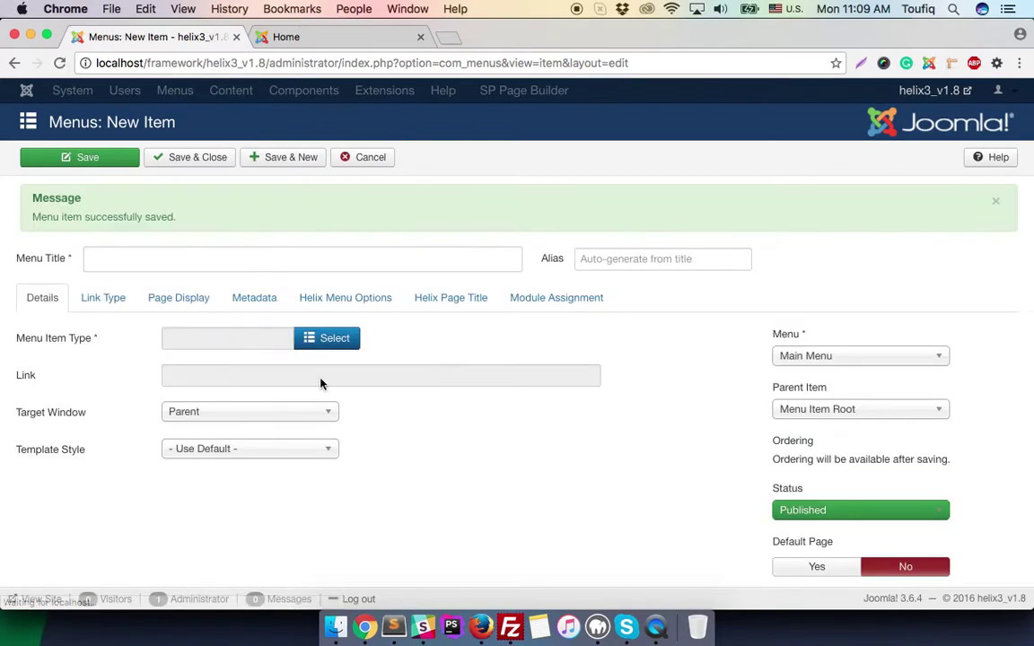
left_click(253, 258)
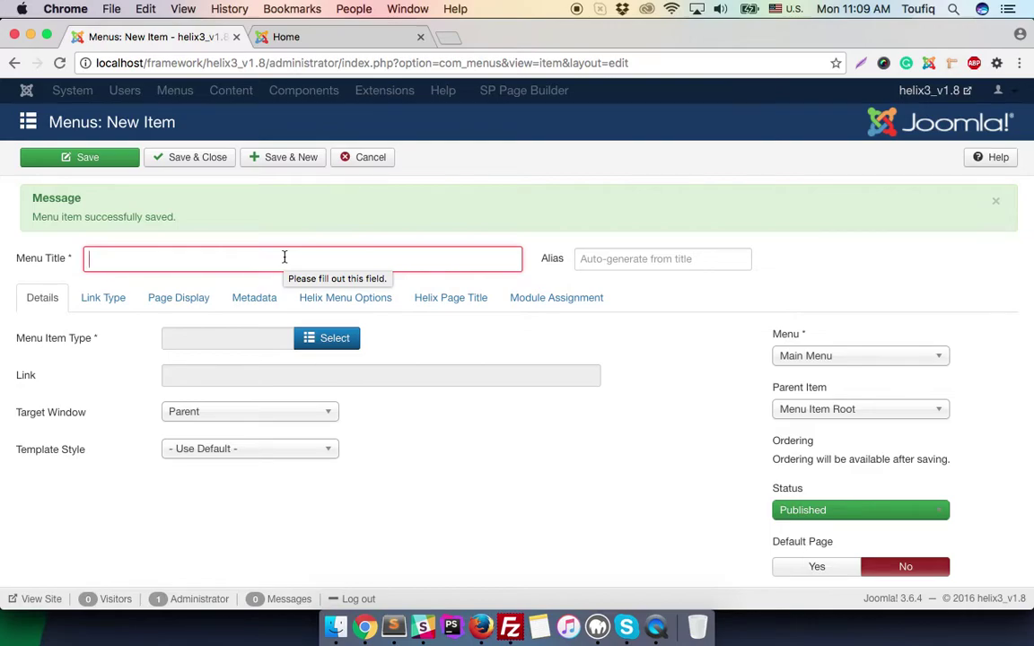
type("M-")
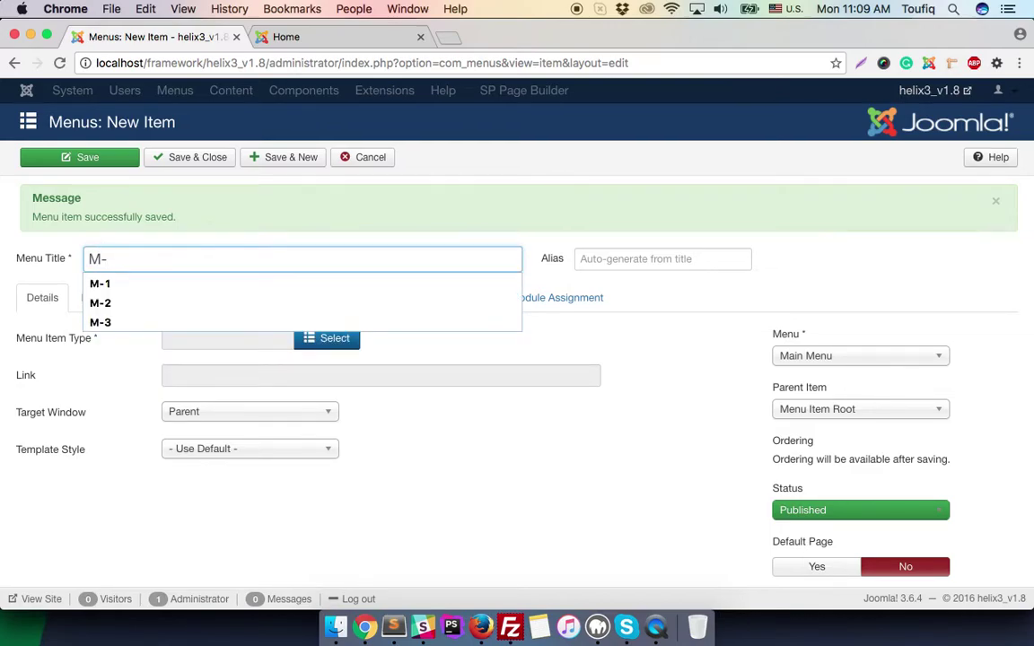
type("5")
key("BackSpace")
type("4")
key("BackSpace")
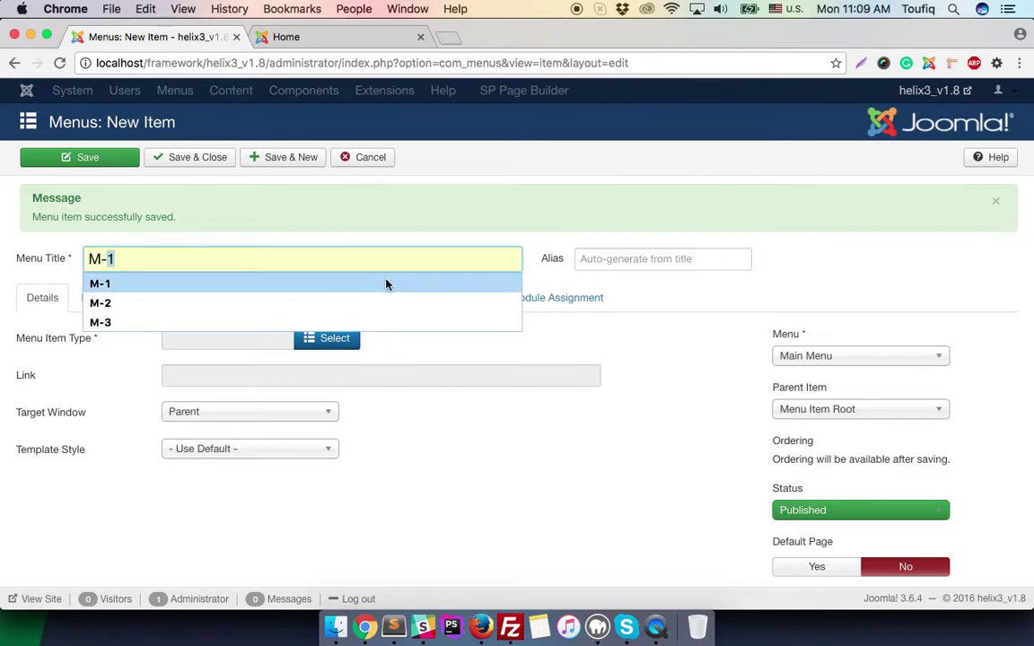
left_click(366, 157)
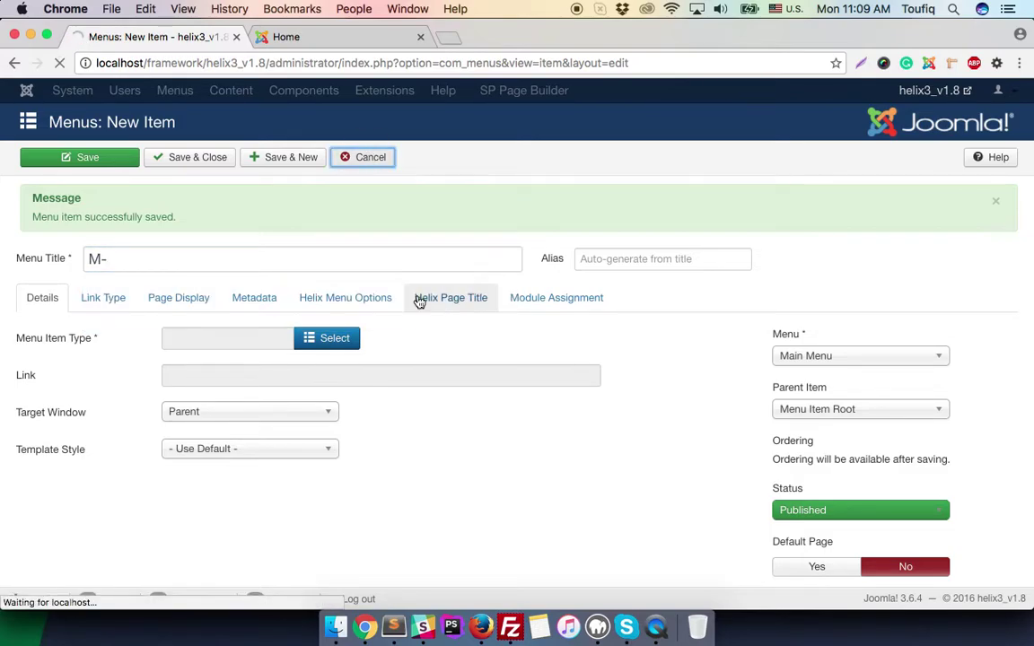
Check the Demo-Mega-Menu dropdown on the site's home page, then return to the Main Menu items list.
left_click(319, 34)
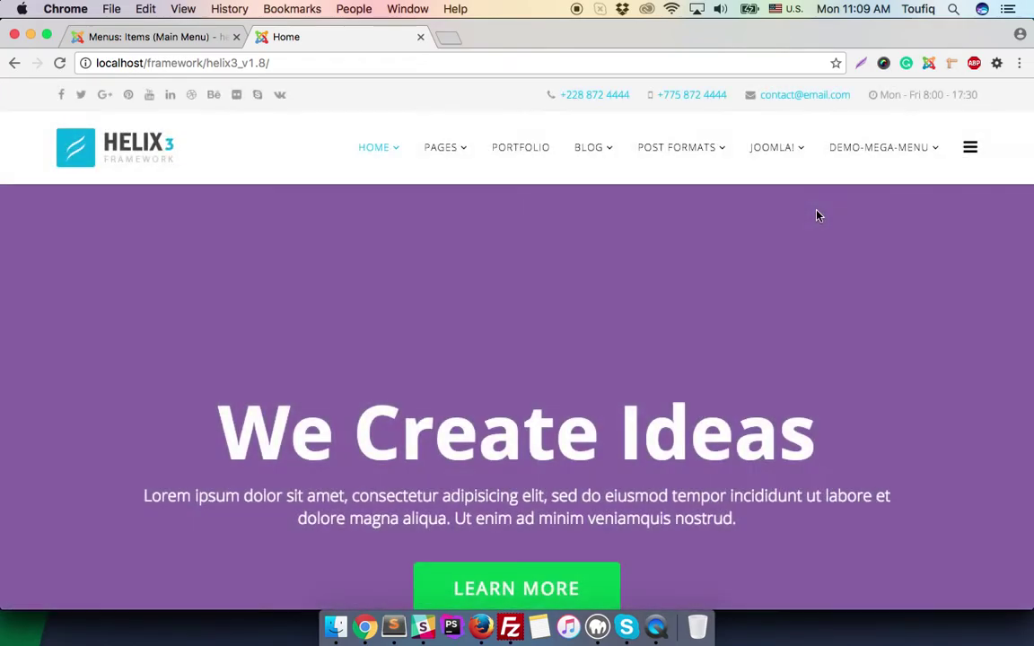
mouse_move(893, 160)
left_click(193, 40)
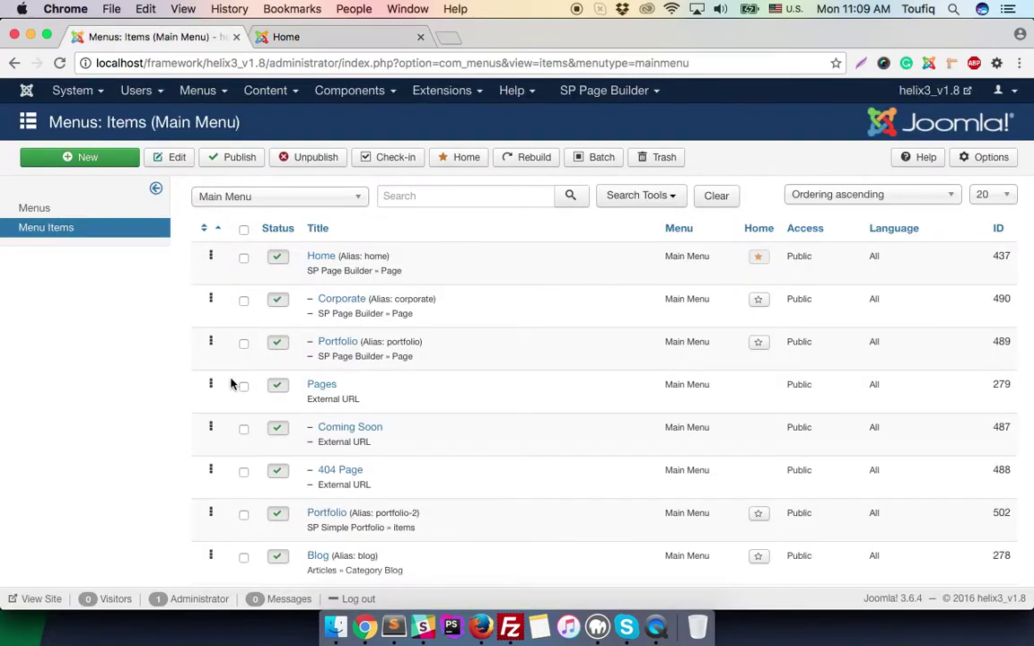
Set the Main Menu items list to show 500 items per page and find the Demo-Mega-Menu entries.
scroll(230, 382, "down", 6)
scroll(230, 384, "down", 5)
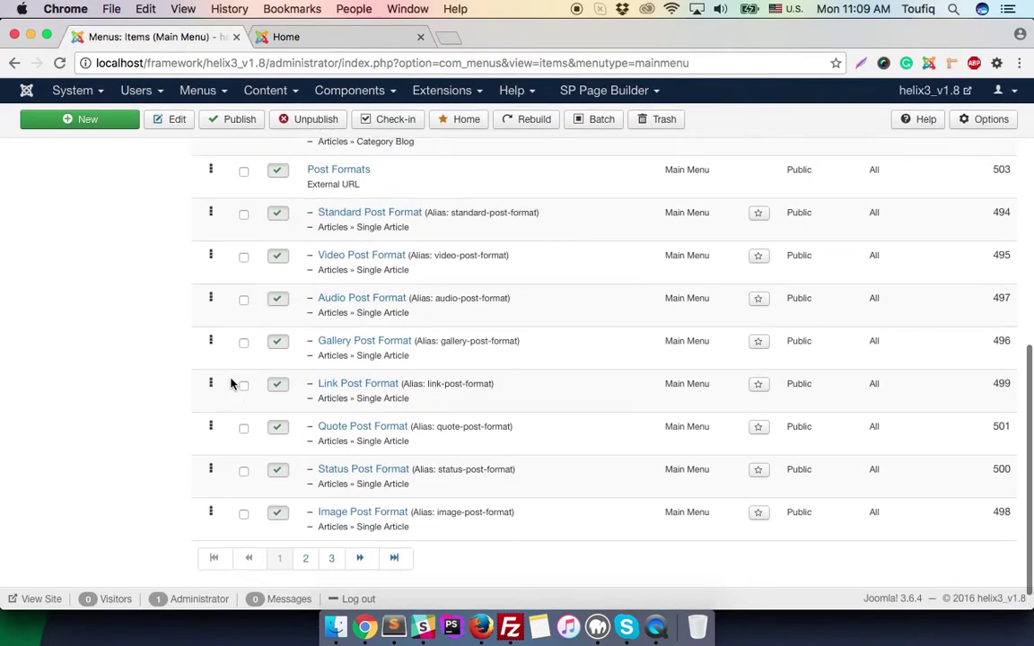
scroll(618, 376, "up", 10)
left_click(992, 194)
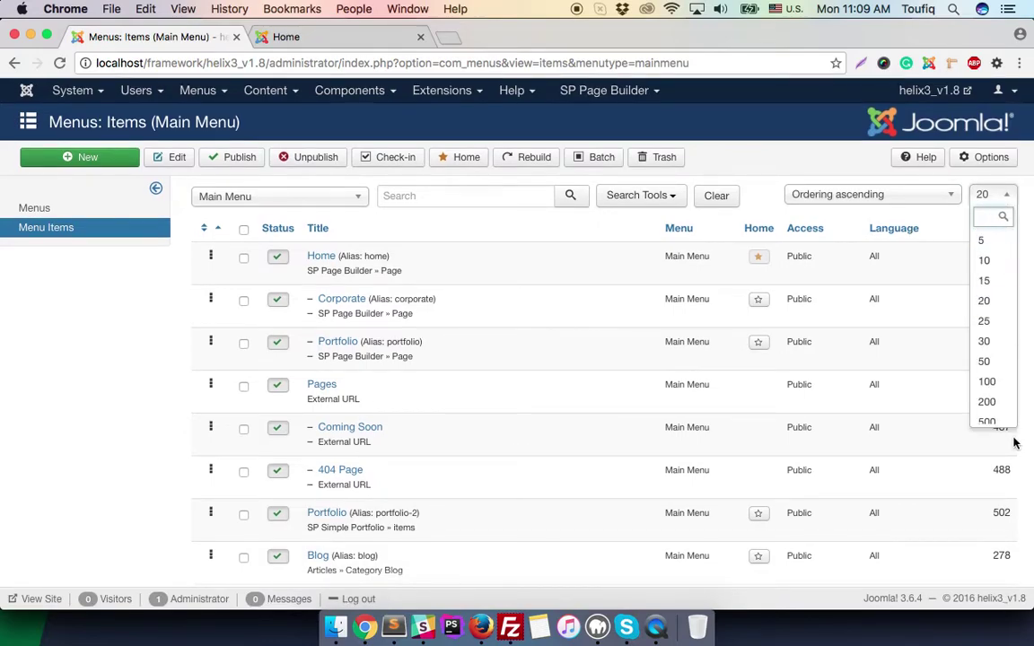
scroll(996, 386, "down", 2)
scroll(1004, 443, "down", 3)
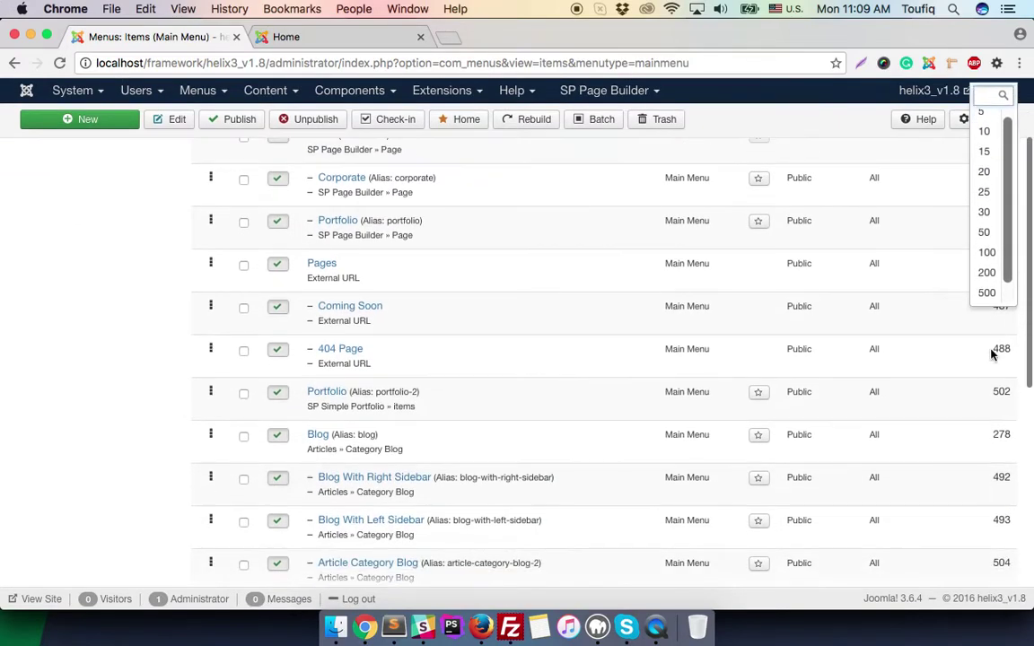
left_click(988, 293)
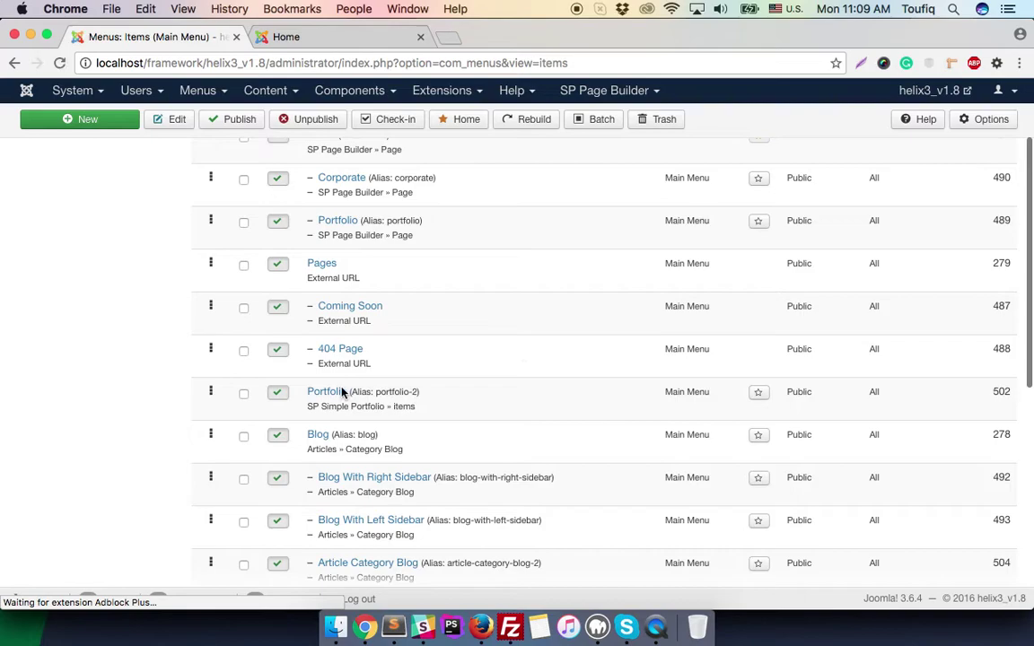
scroll(342, 395, "down", 10)
scroll(341, 392, "down", 15)
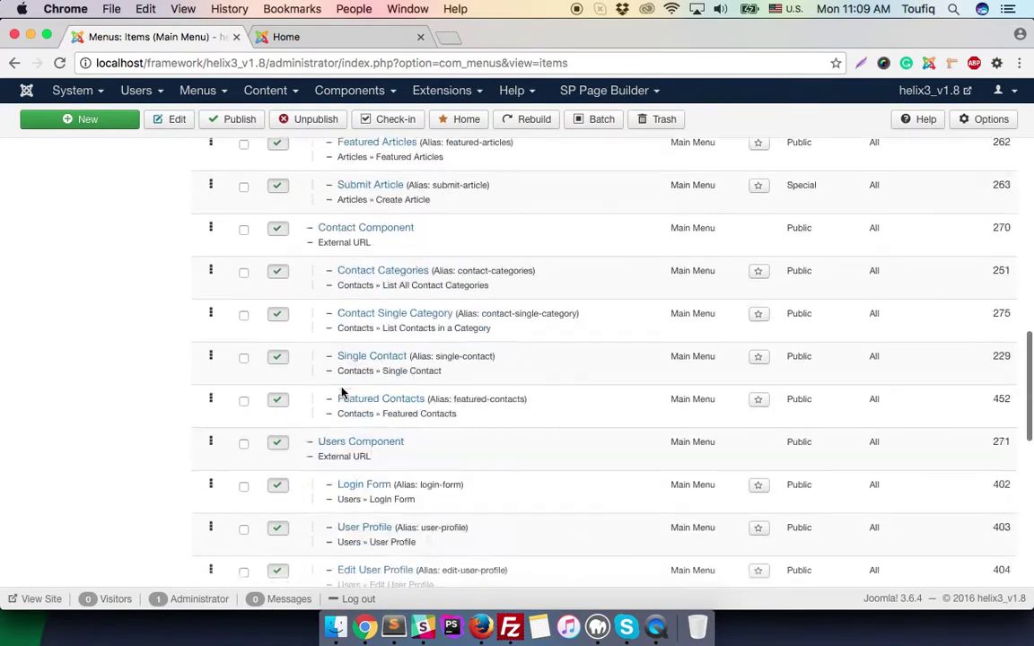
scroll(341, 393, "down", 3)
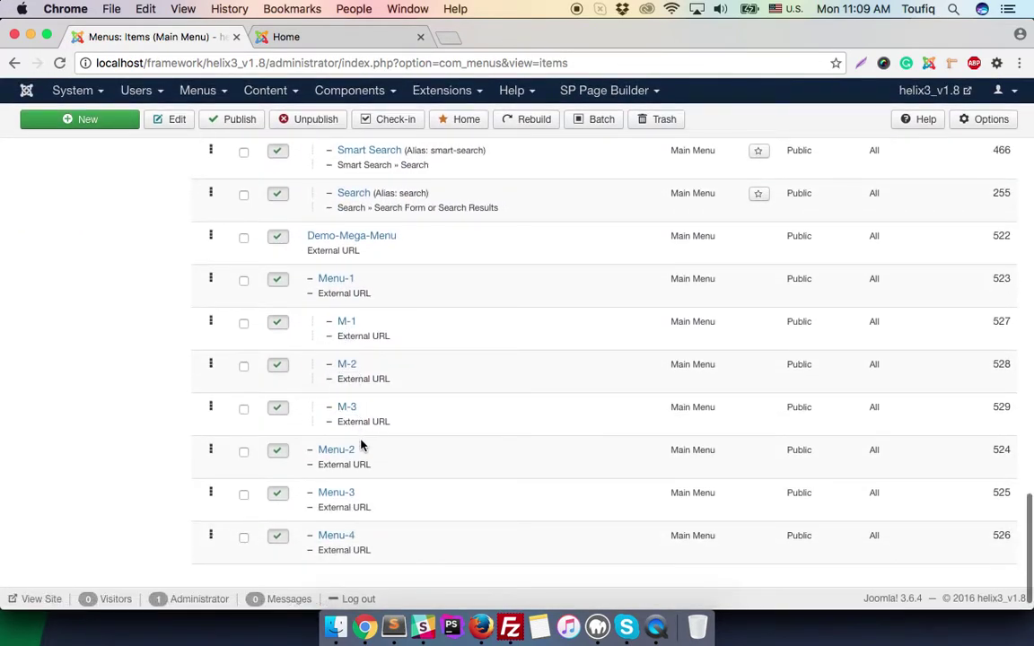
Start a new menu item in the Main Menu and title it M-4.
left_click(127, 132)
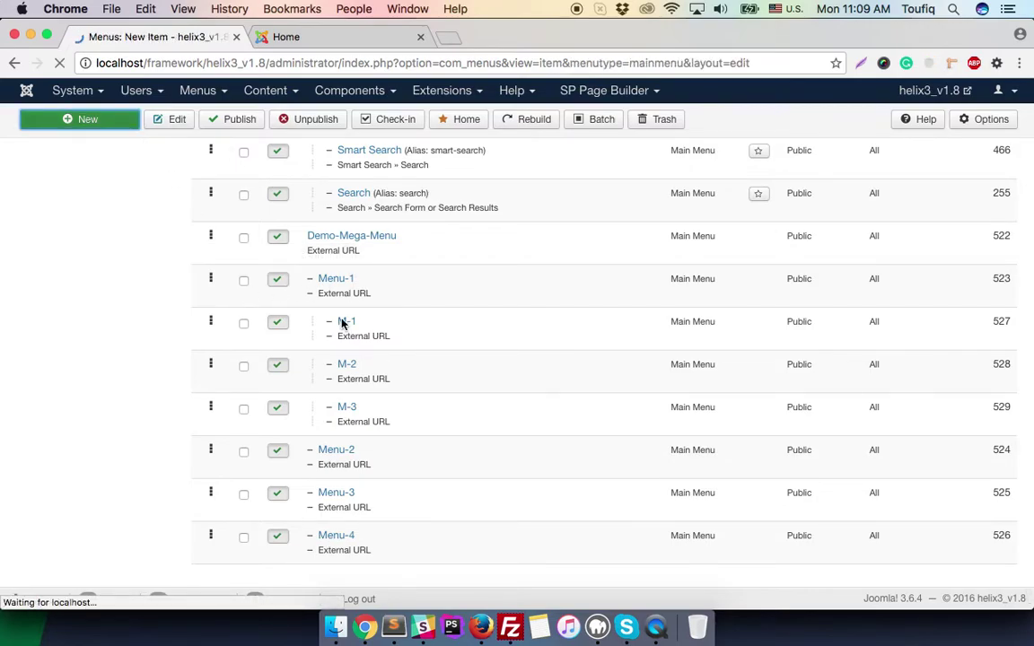
left_click(317, 199)
type("M0")
key("BackSpace")
type("-4")
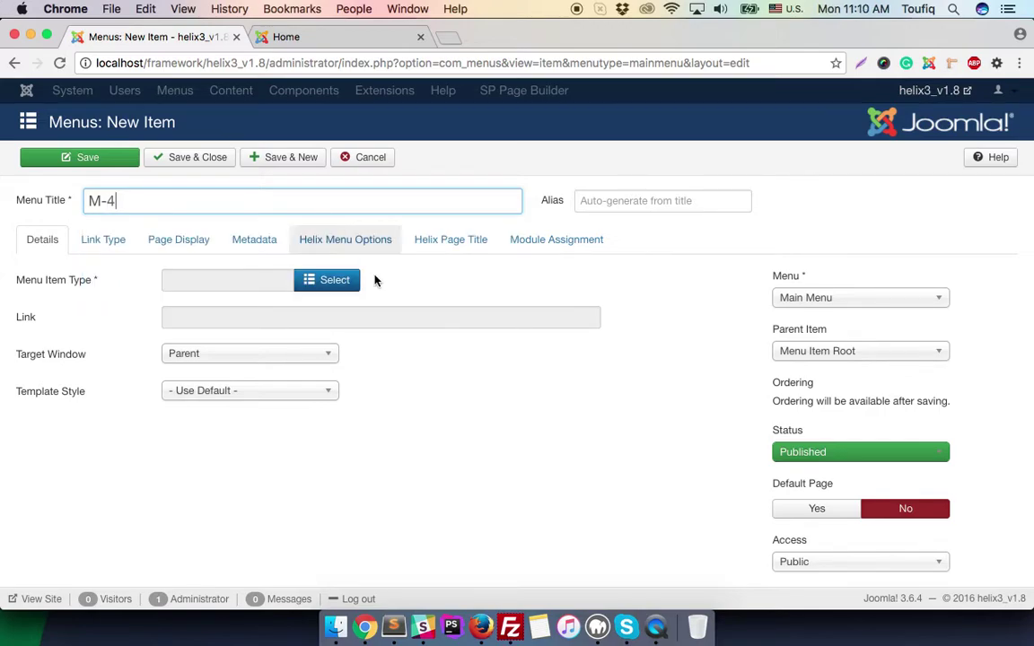
Set the M-4 item type to External URL under System Links, with # as its link.
left_click(328, 280)
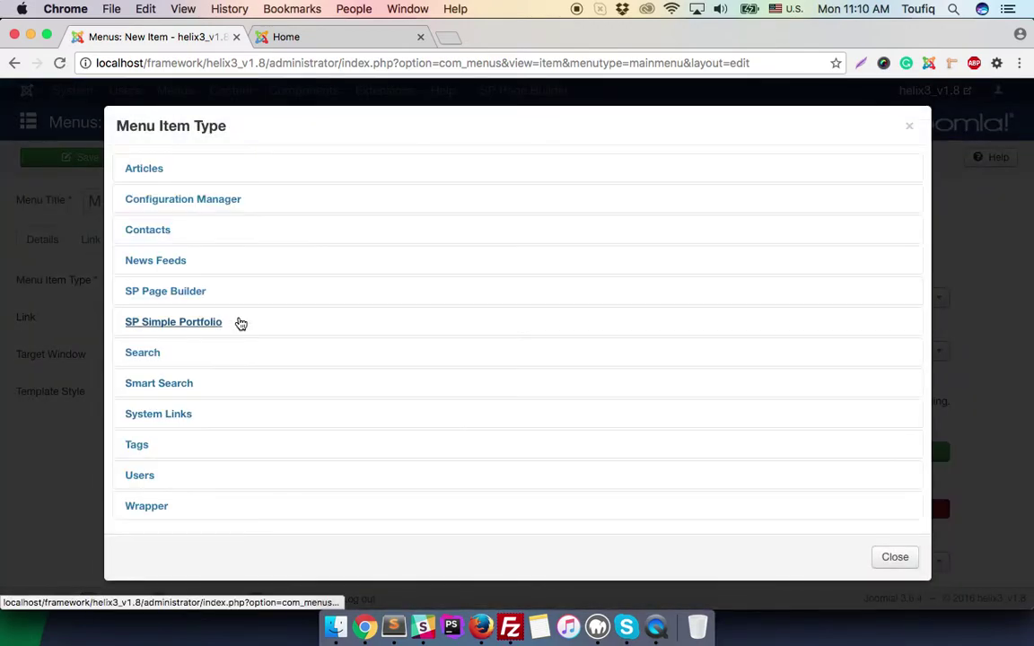
left_click(179, 405)
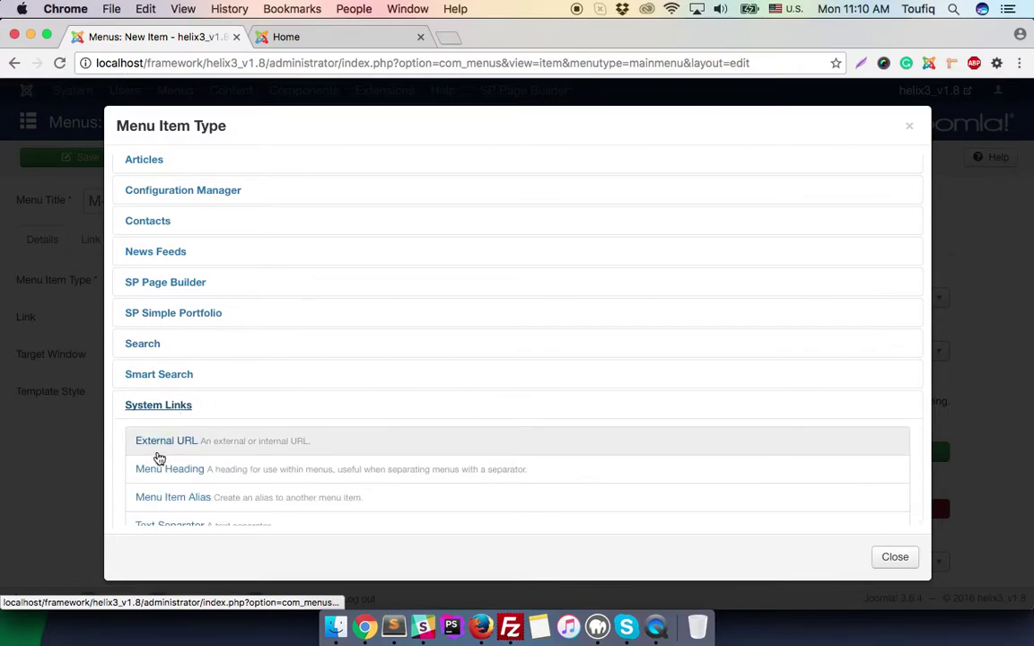
scroll(158, 457, "down", 2)
left_click(183, 404)
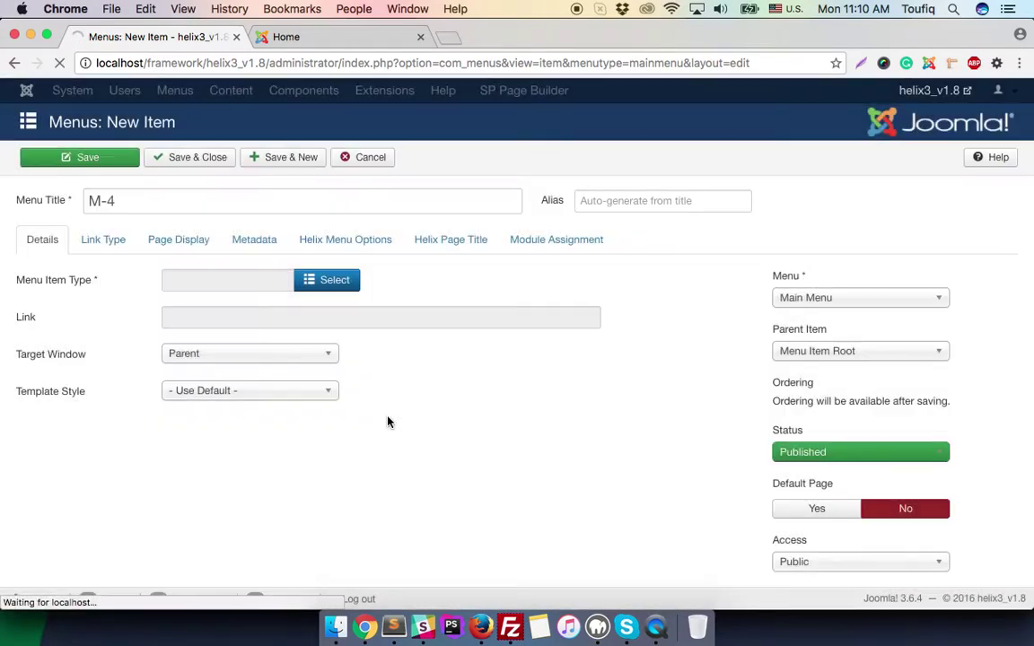
left_click(280, 320)
left_click(247, 345)
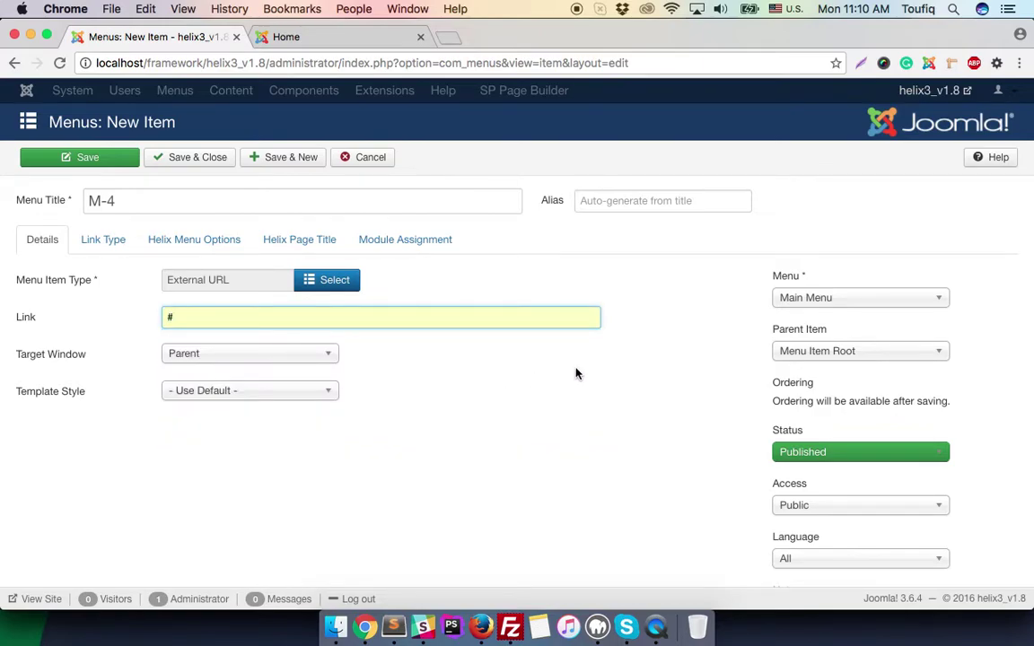
Make Menu-2 the parent item of M-4.
left_click(850, 351)
type("menu")
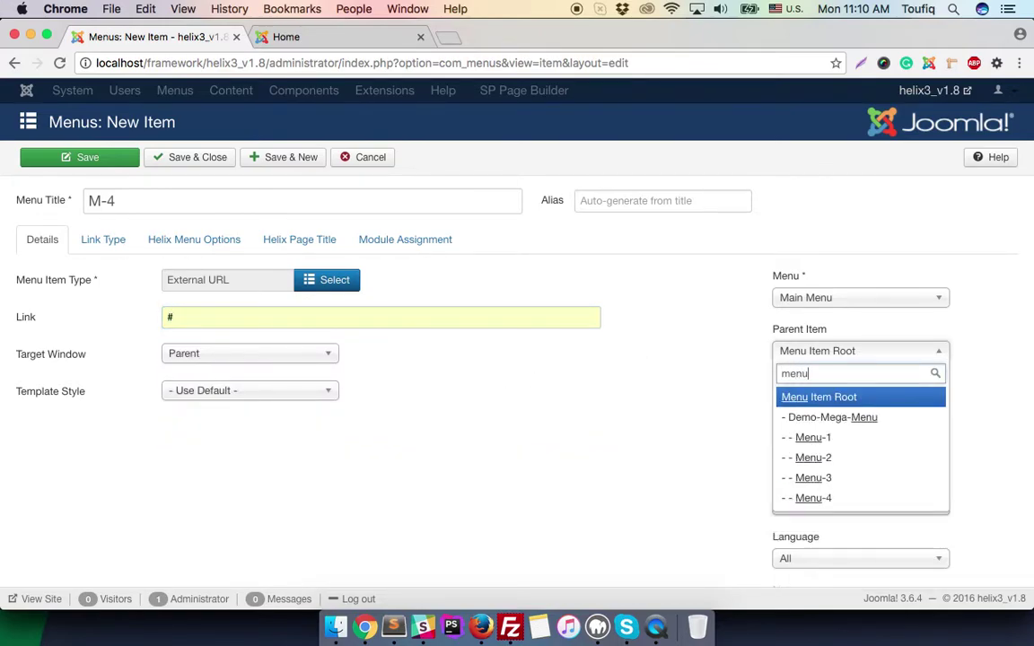
key("Down")
key("Down")
key("Down")
key("Return")
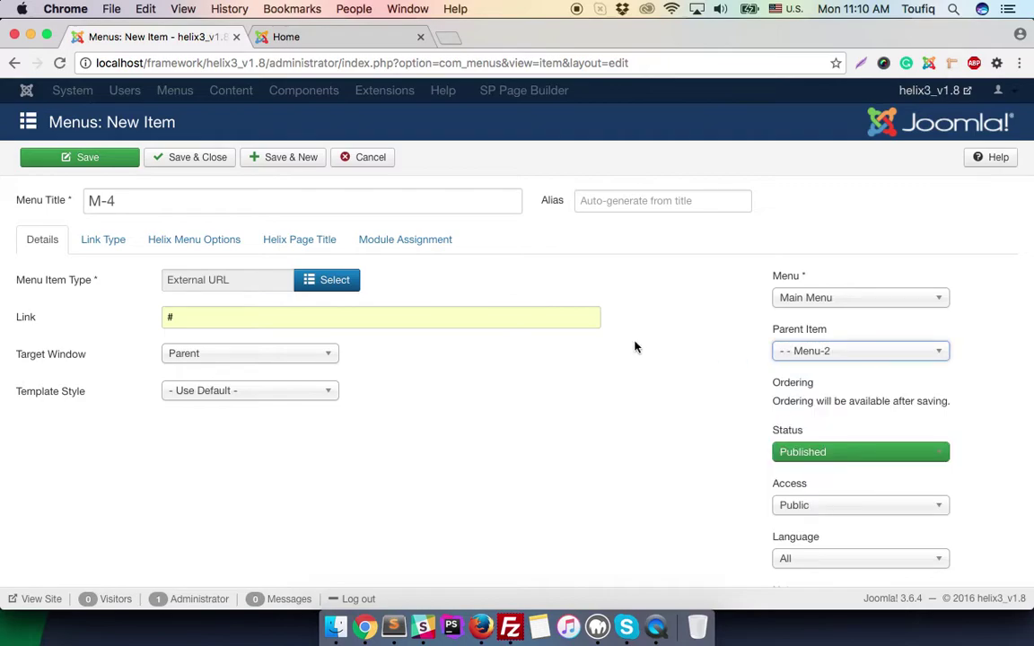
Save M-4, start another new menu item, and title it M-5.
left_click(274, 157)
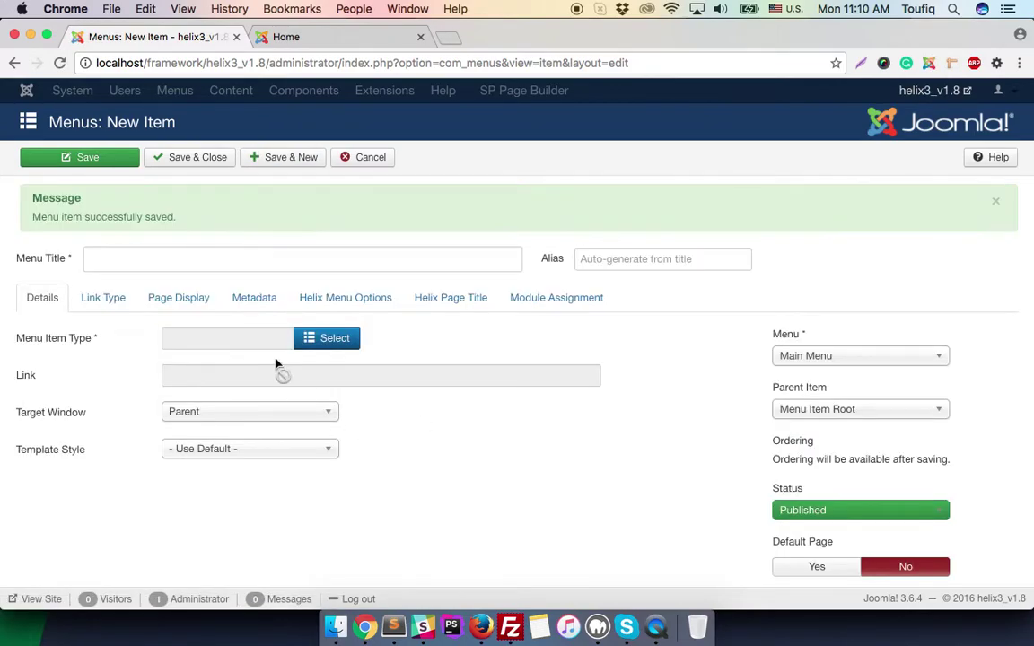
left_click(261, 262)
type("M-5")
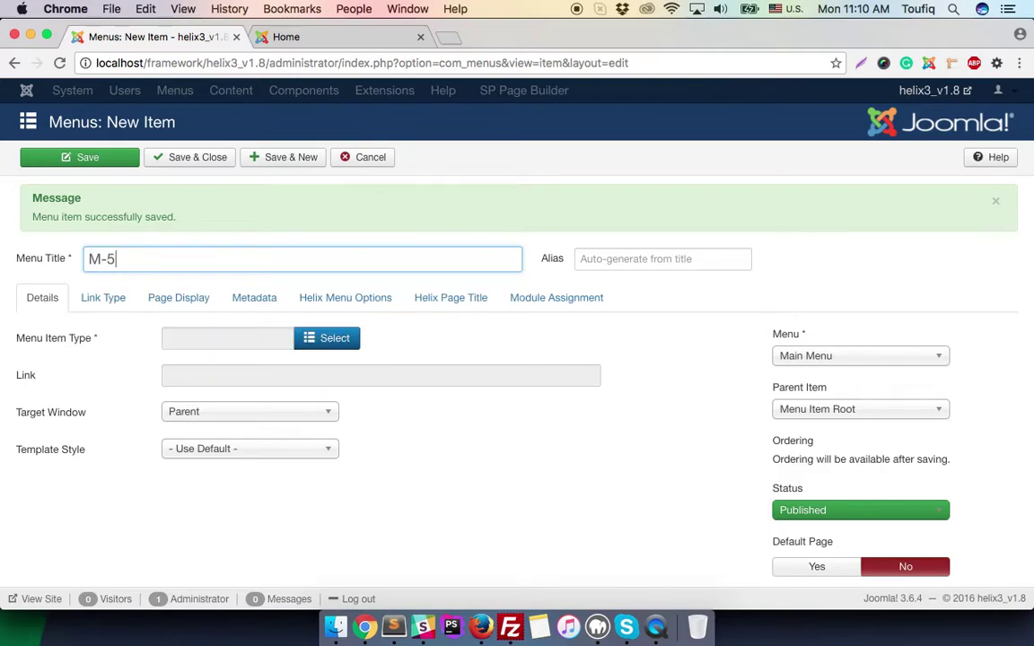
Set the M-5 item type to External URL under System Links, with # as its link.
left_click(310, 339)
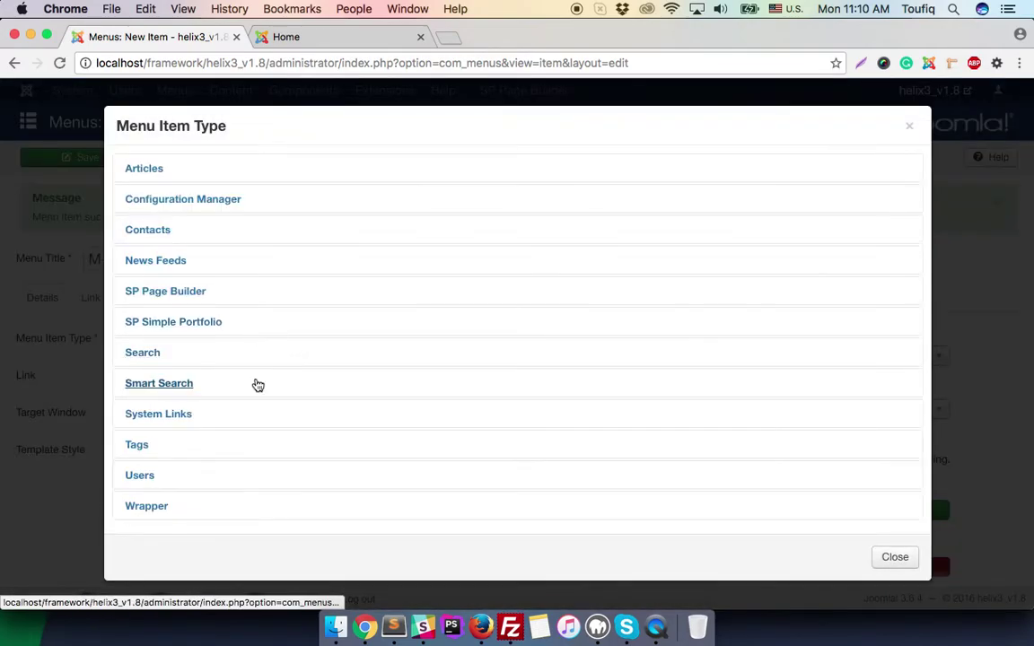
left_click(167, 409)
left_click(166, 439)
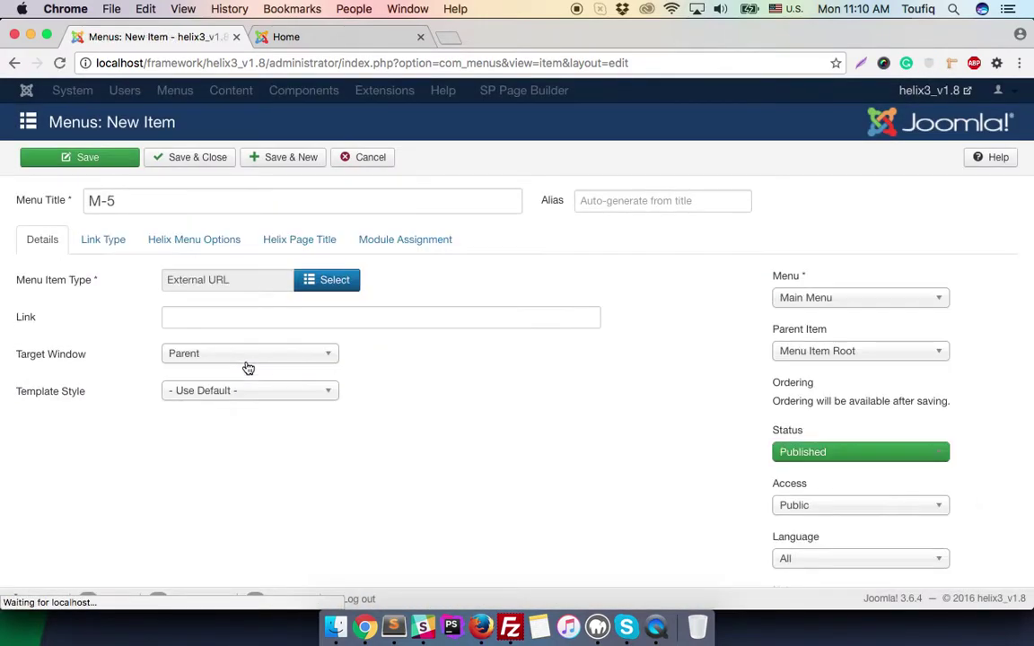
left_click(264, 313)
left_click(240, 341)
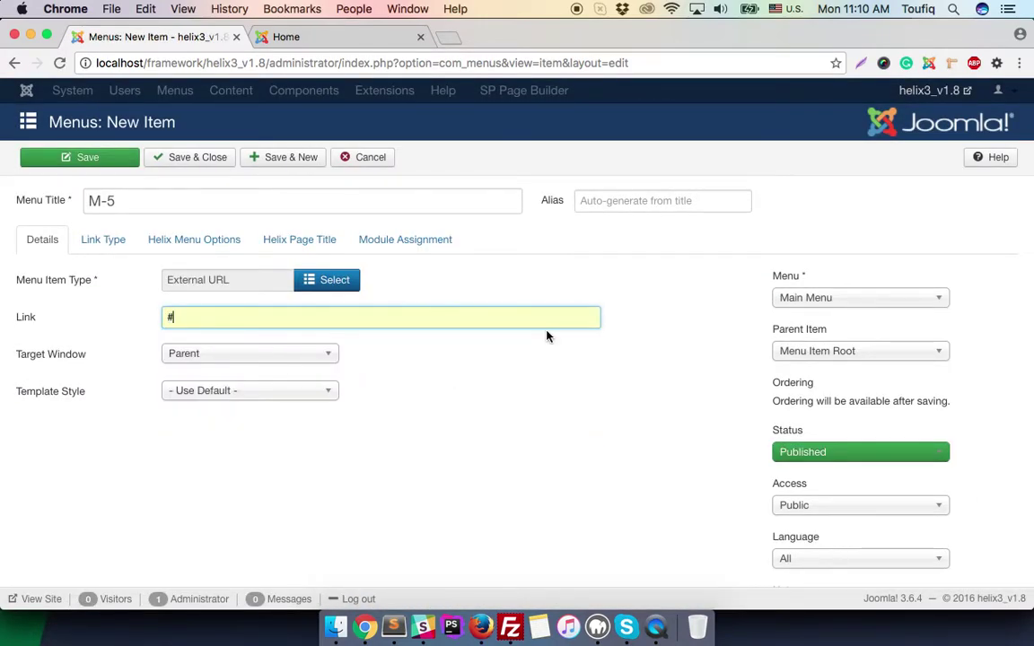
Make Menu-2 the parent item of M-5.
left_click(834, 349)
type("men")
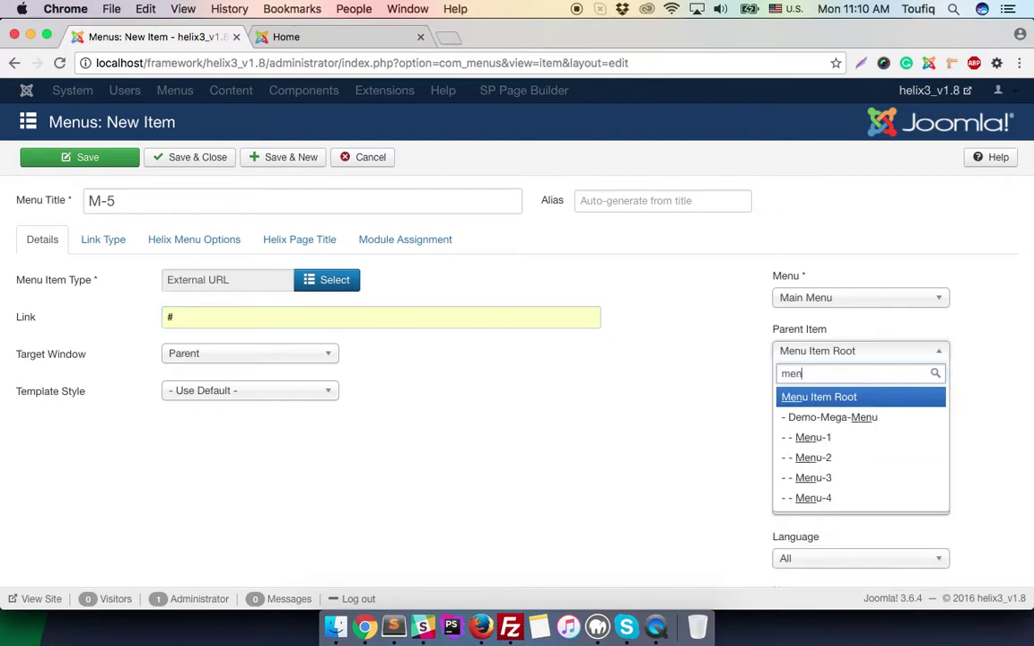
type("u")
key("Down")
key("Down")
key("Down")
key("Return")
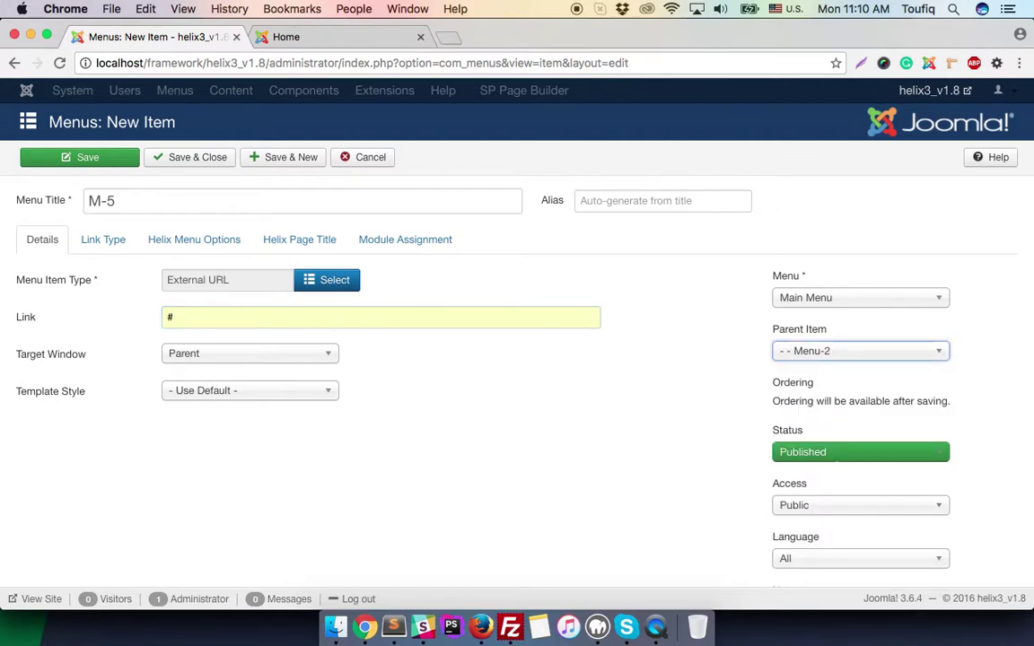
Save M-5, start another new menu item, and title it M-6.
left_click(297, 160)
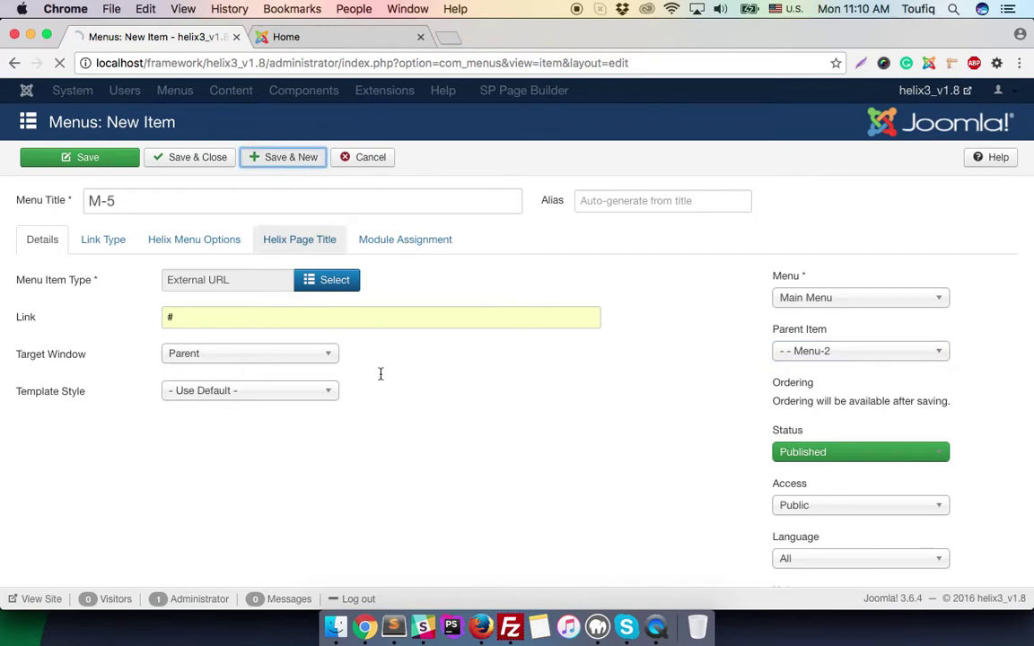
left_click(335, 260)
type("M-")
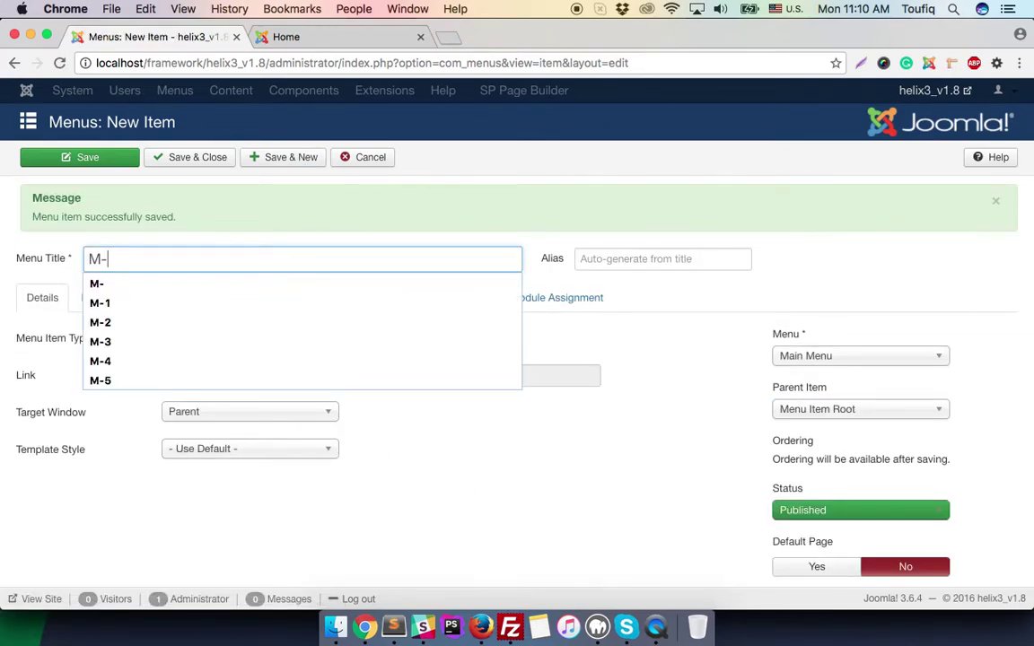
type("6")
Set the M-6 item type to External URL under System Links, with # as its link.
left_click(334, 341)
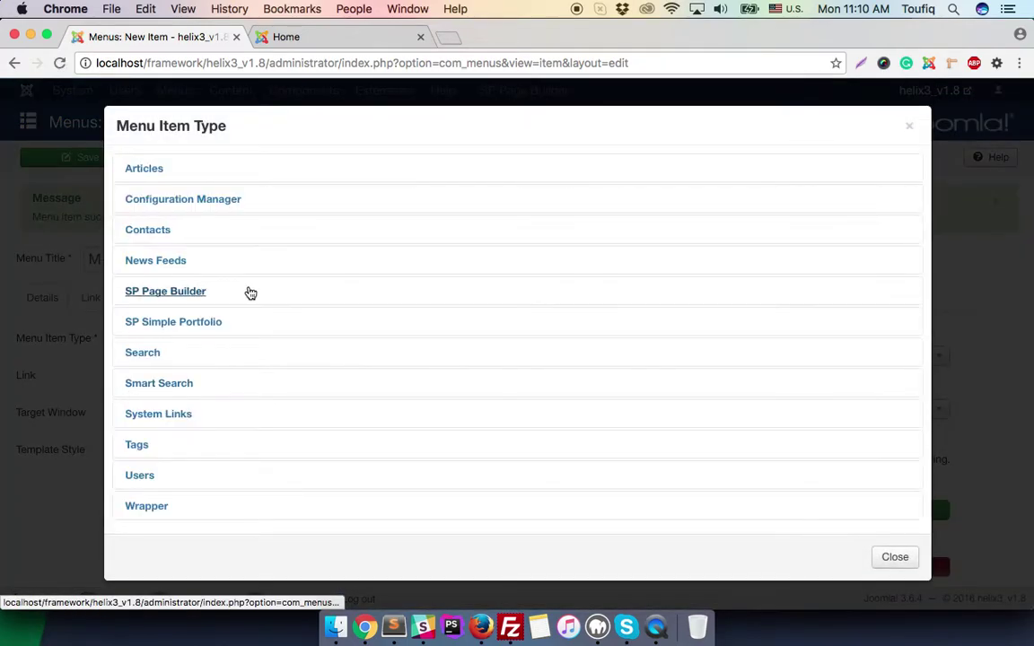
left_click(160, 406)
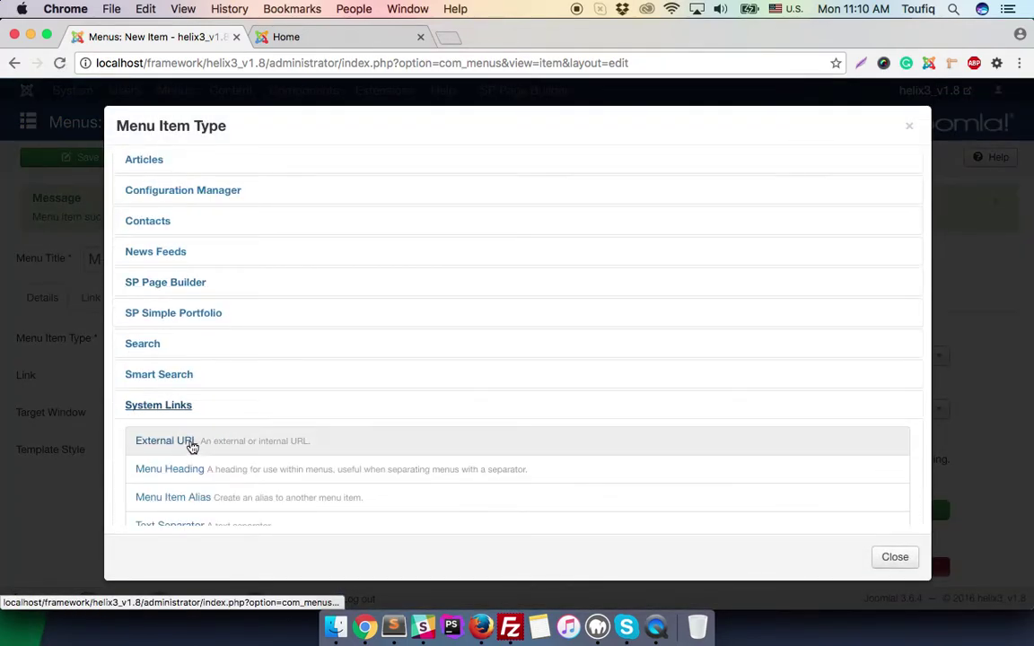
left_click(189, 442)
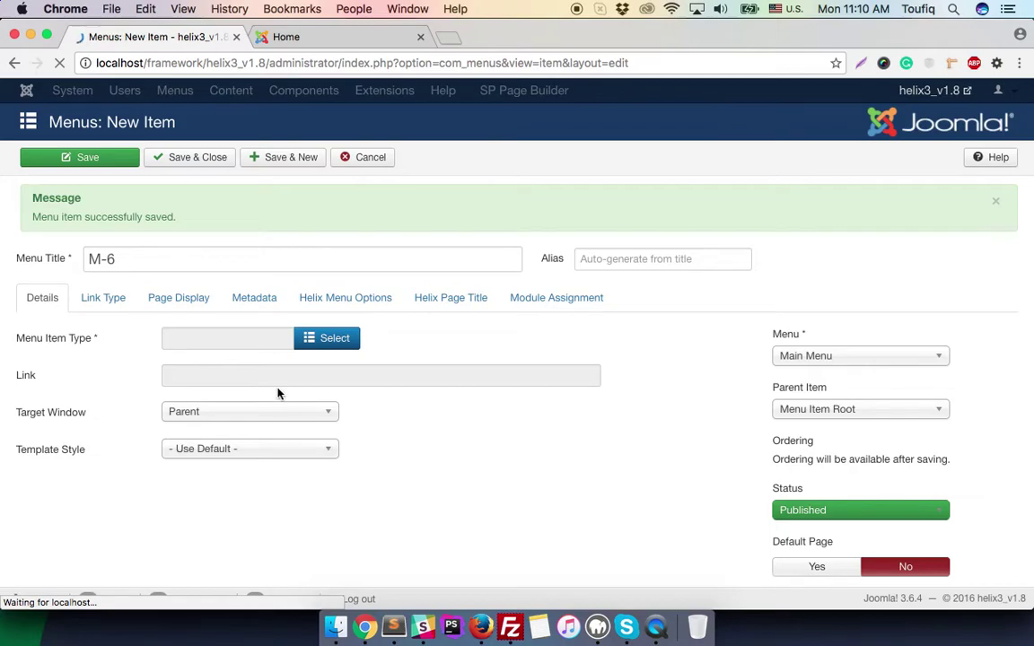
left_click(248, 315)
type("#")
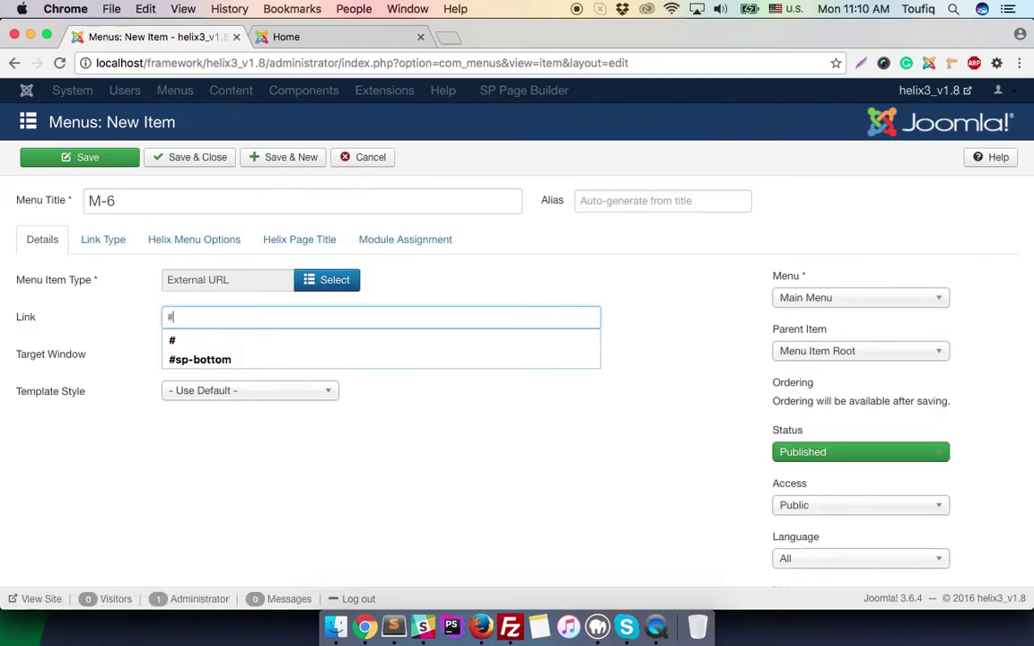
Make Menu-2 the parent item of M-6, then save it and start another new menu item.
left_click(806, 358)
type("menu")
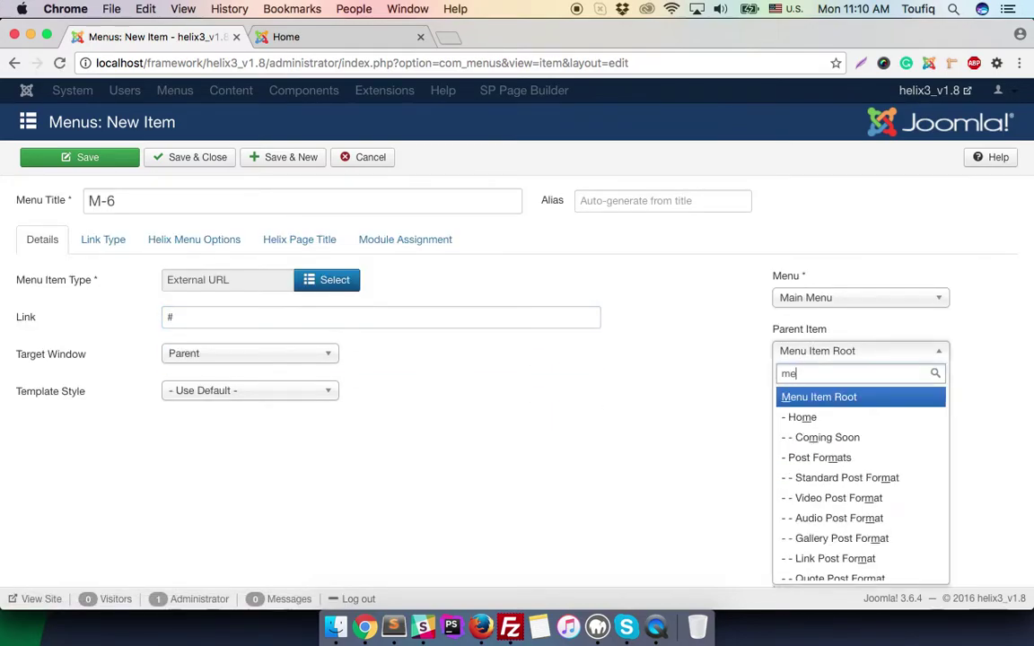
key("Down")
key("Down")
key("Down")
key("Return")
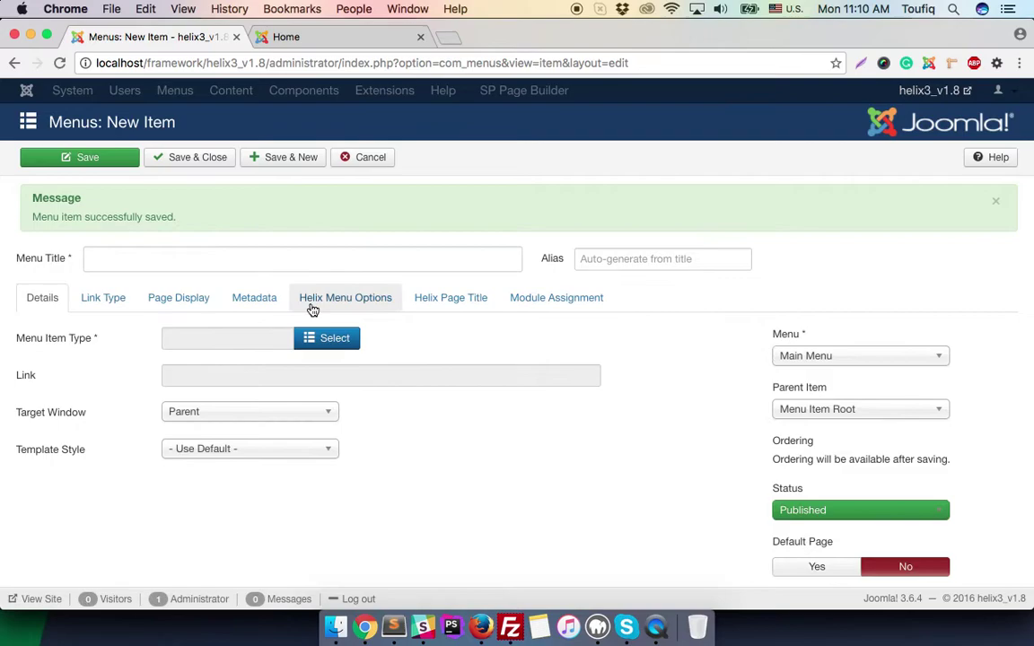
Title the new blank menu item M-7.
left_click(352, 256)
type("M-")
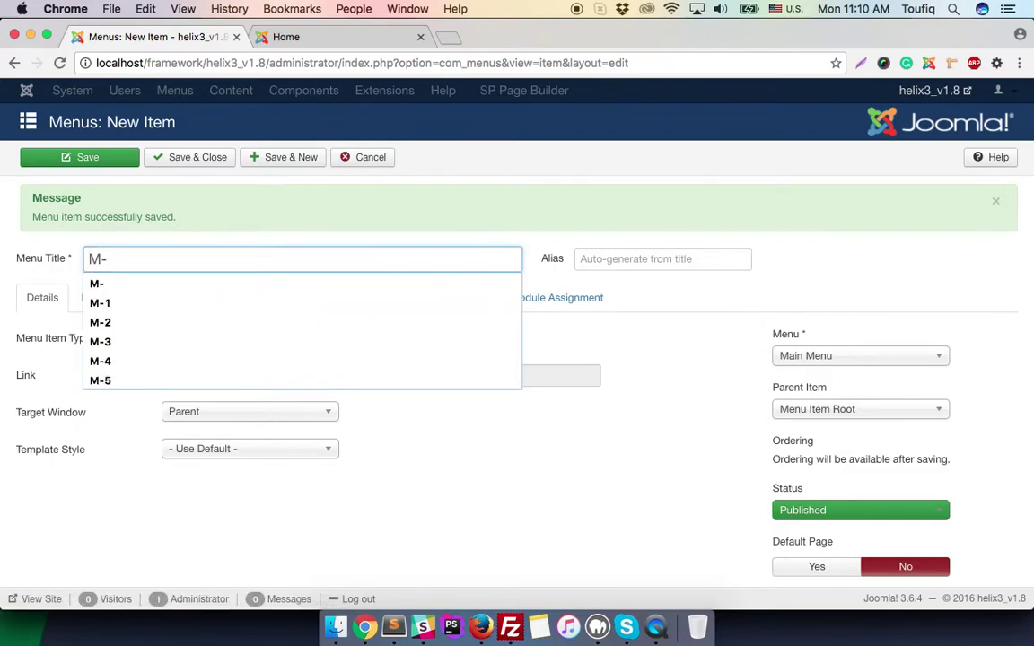
type("7")
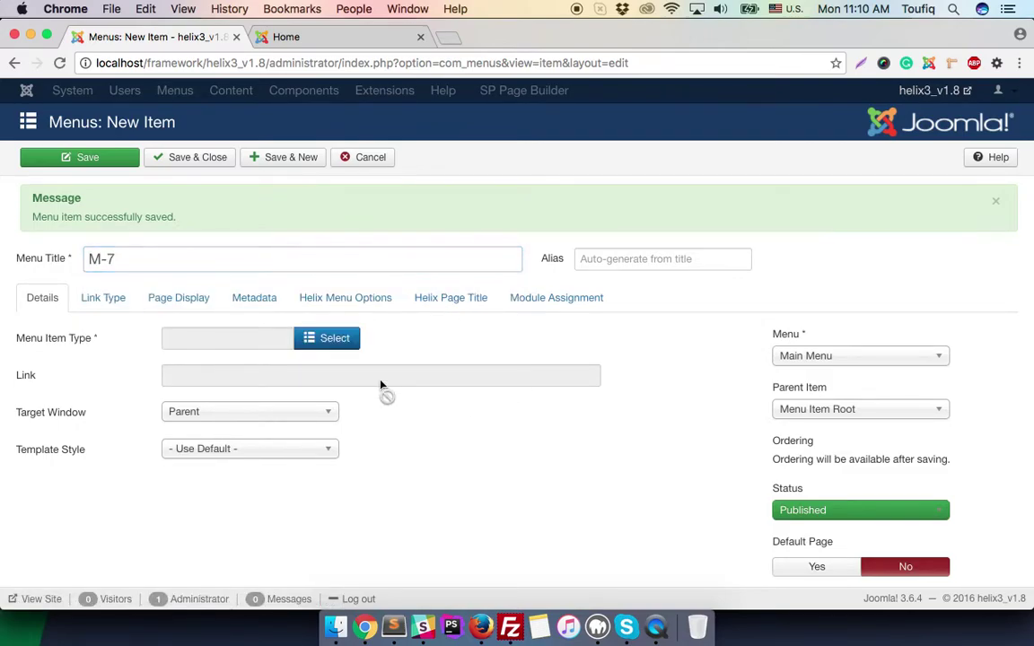
Set the M-7 item type to External URL under System Links, with # as its link.
left_click(326, 340)
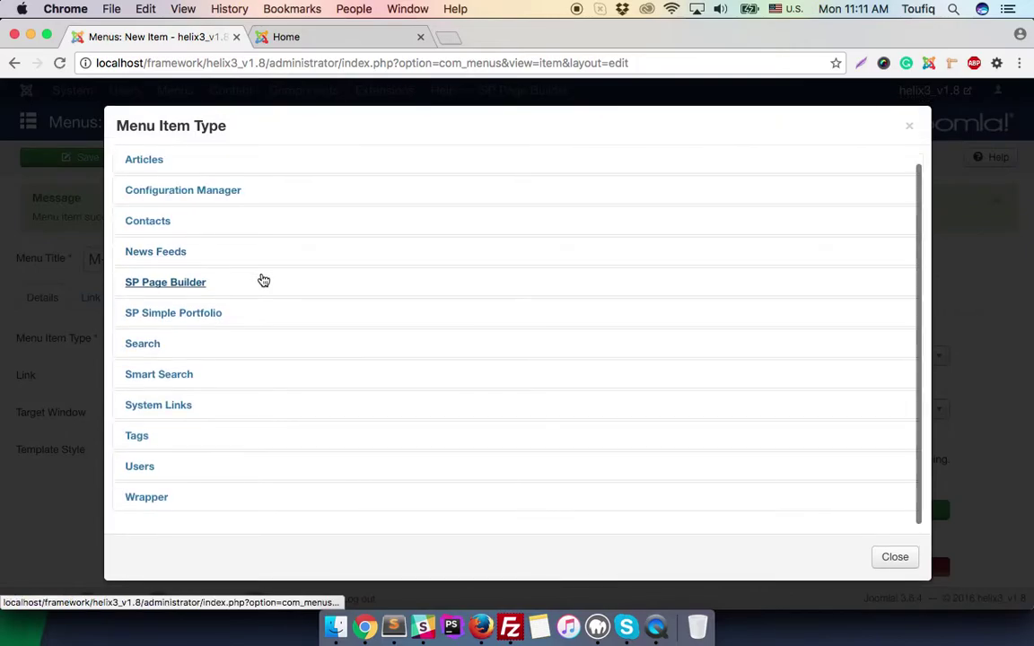
left_click(159, 403)
left_click(174, 441)
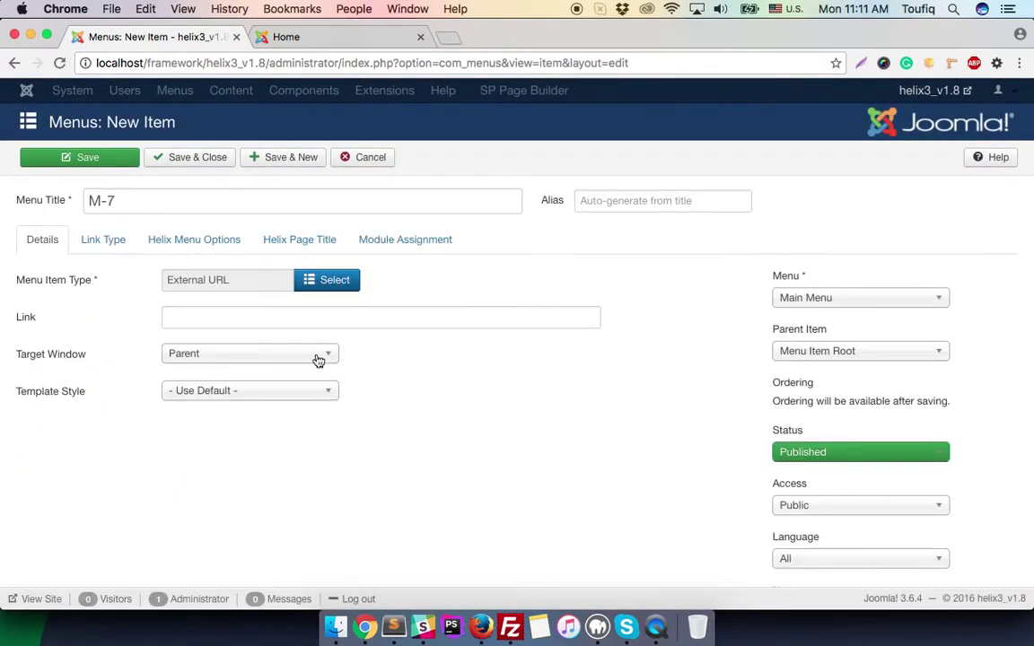
left_click(376, 316)
key("Down")
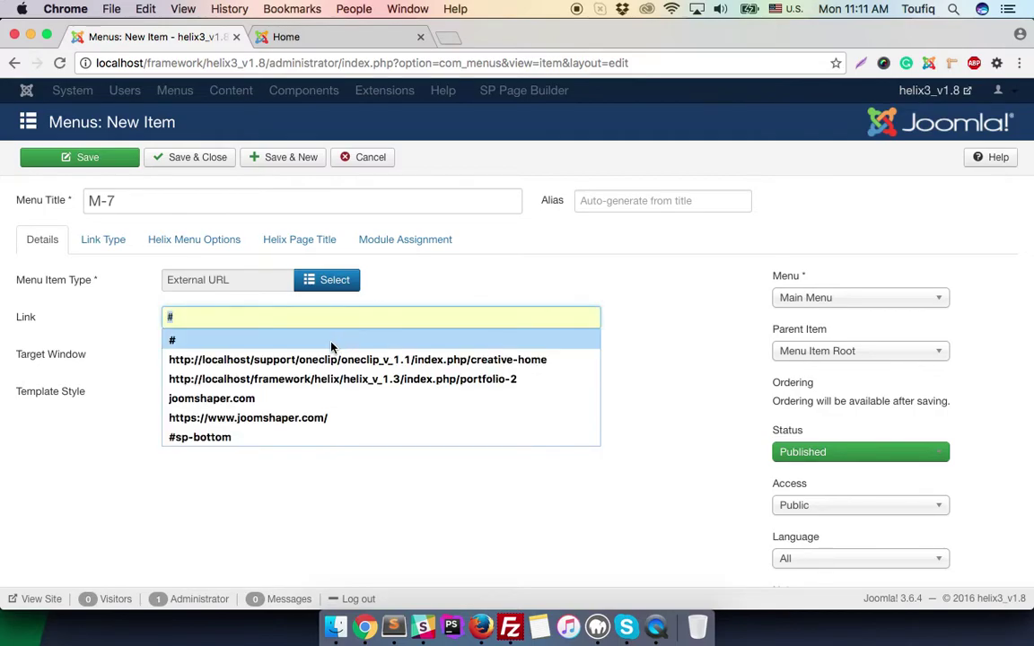
key("Return")
Make Menu-3 the parent item of M-7.
left_click(856, 355)
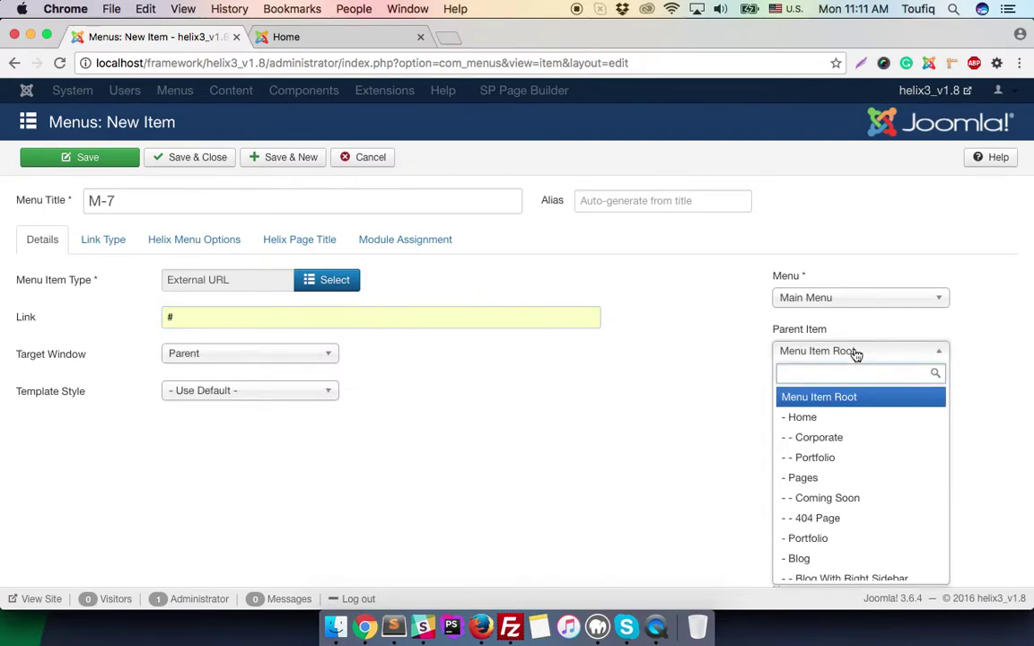
type("m")
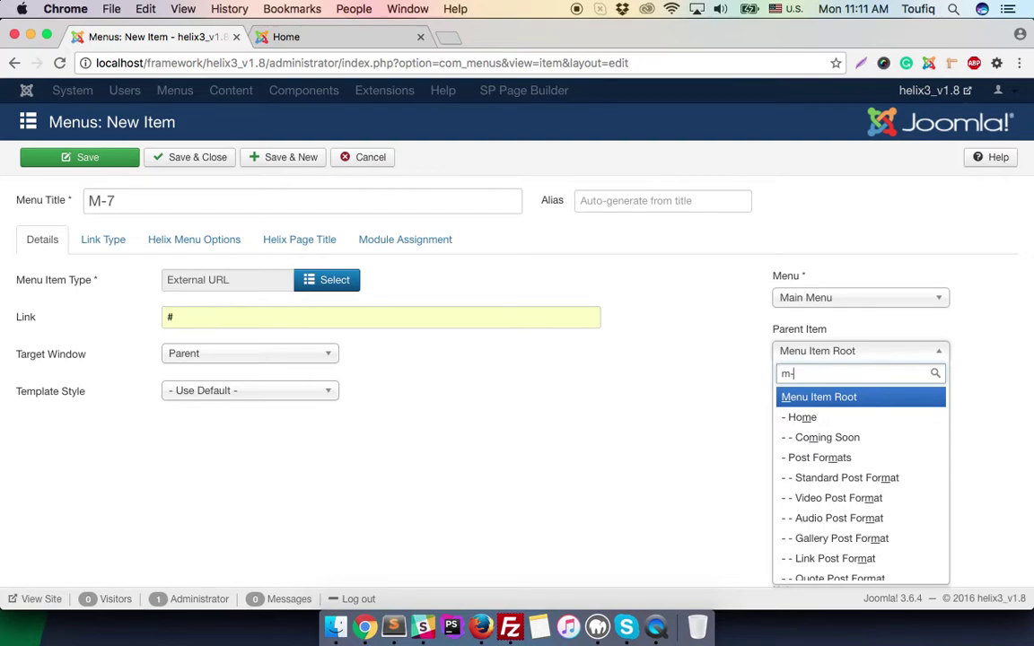
type("-")
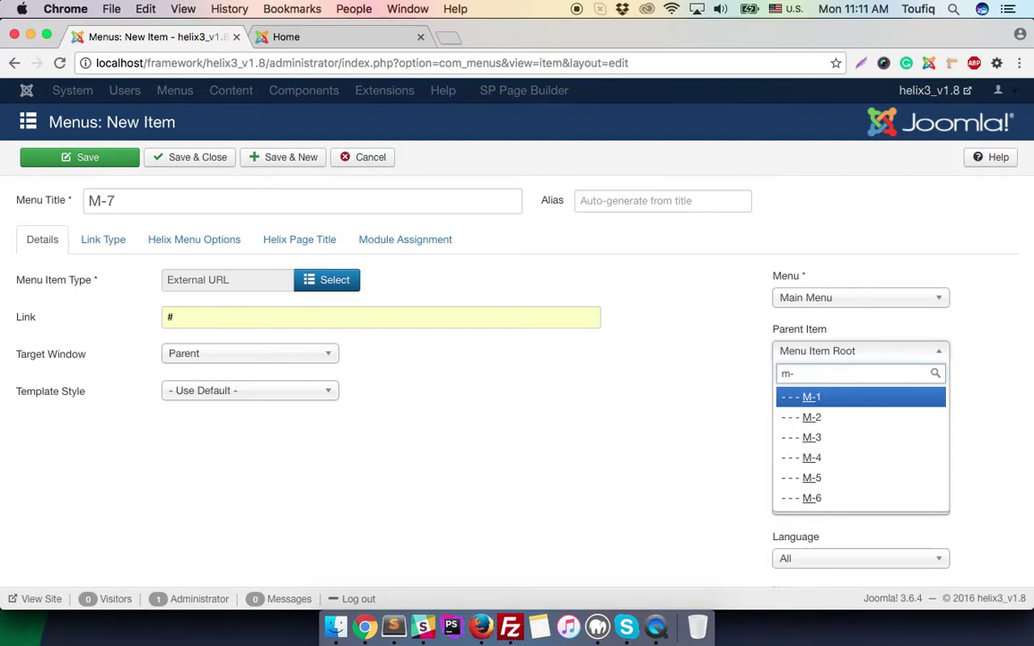
key("BackSpace")
key("BackSpace")
type("menu")
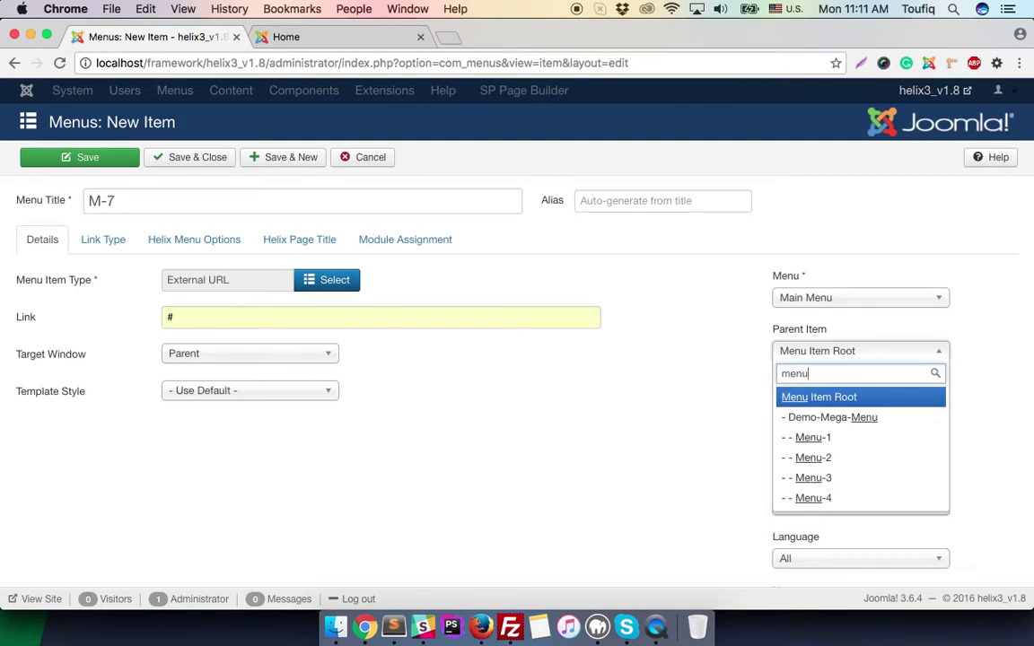
key("Down")
key("Down")
key("Down")
key("Down")
key("Return")
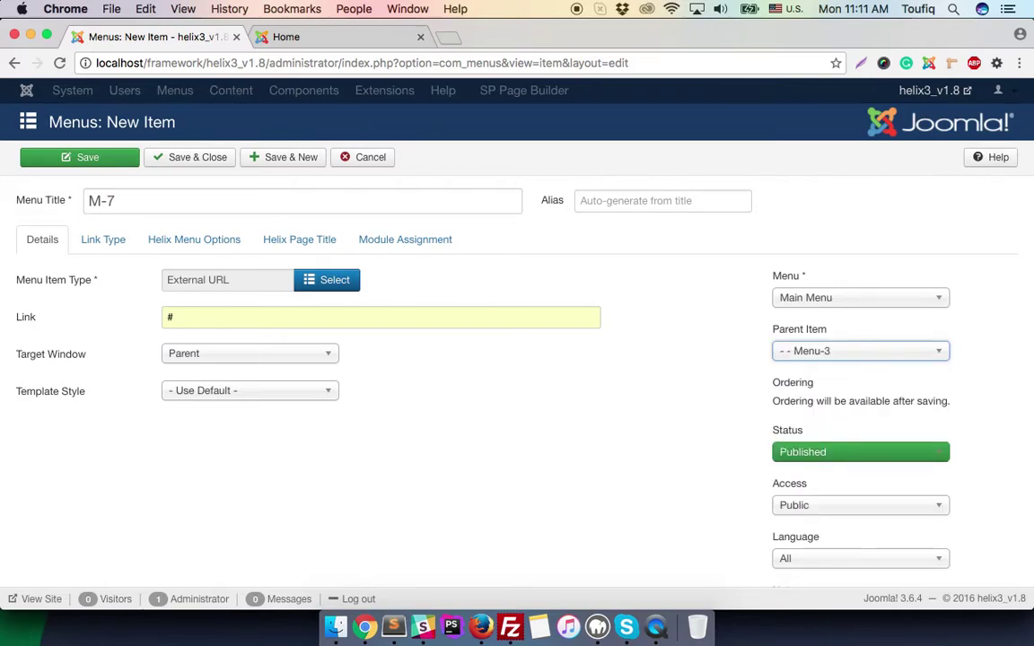
Save M-7, start another new menu item, and title it M-8.
left_click(303, 158)
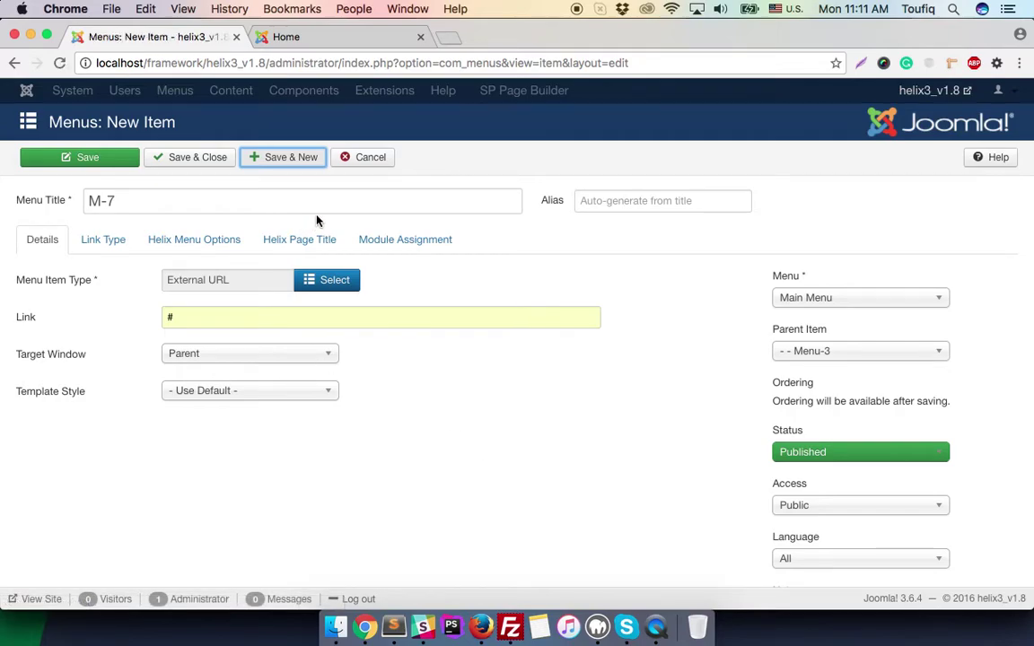
left_click(316, 257)
type("M-")
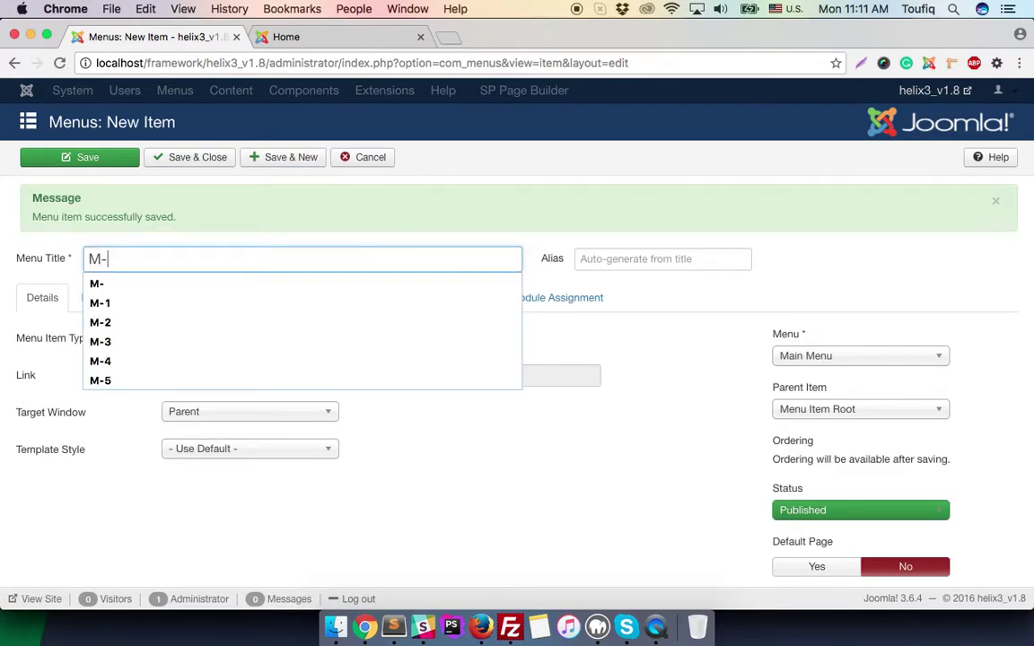
type("8")
Set the M-8 item type to External URL under System Links, with # as its link.
left_click(334, 338)
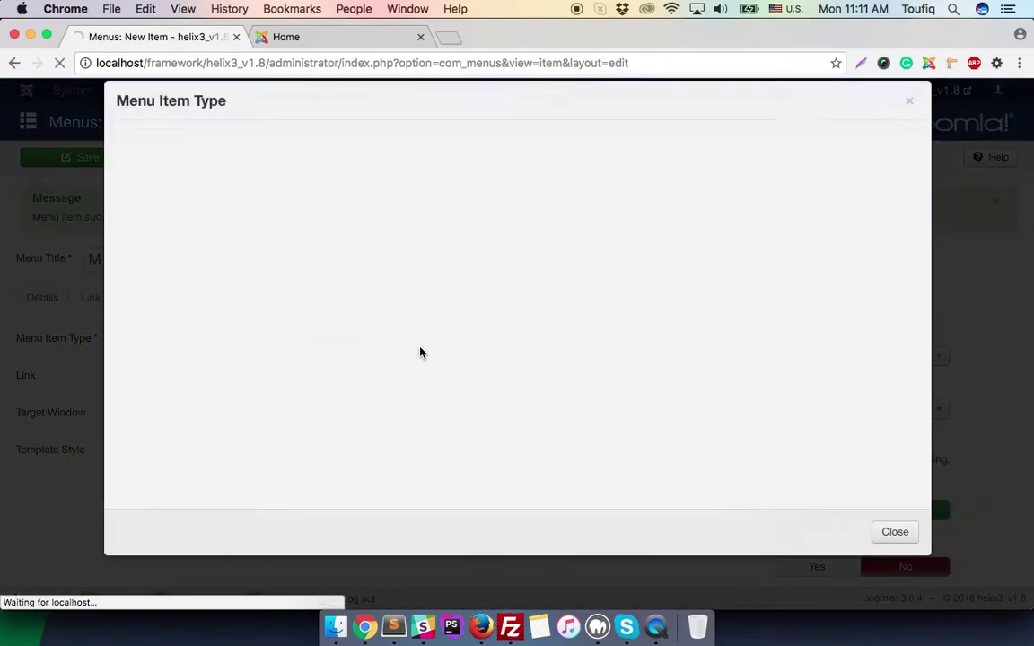
left_click(171, 405)
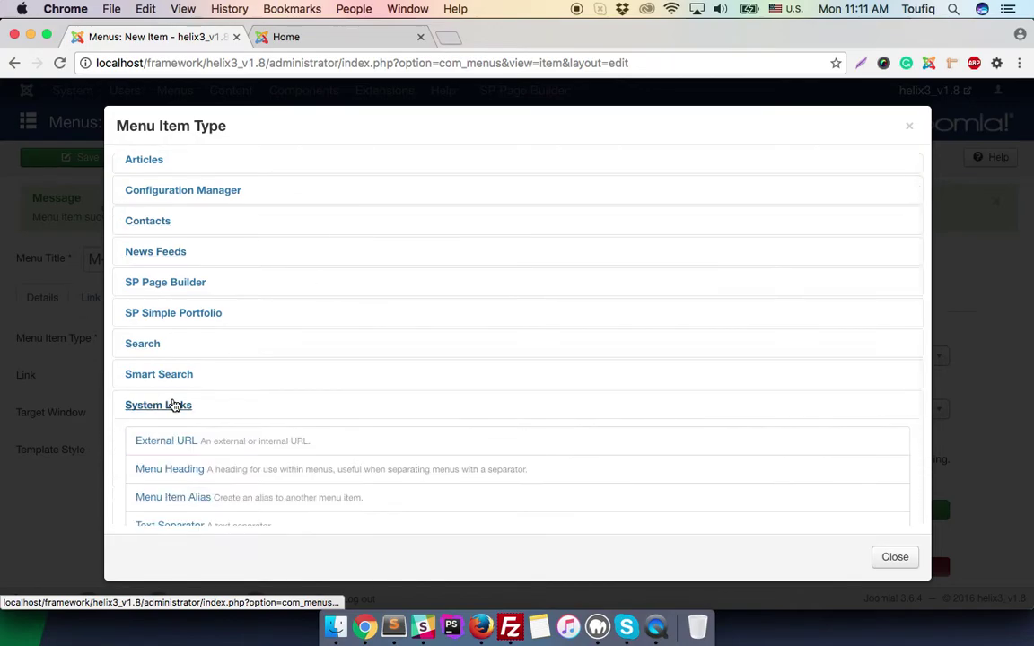
left_click(184, 445)
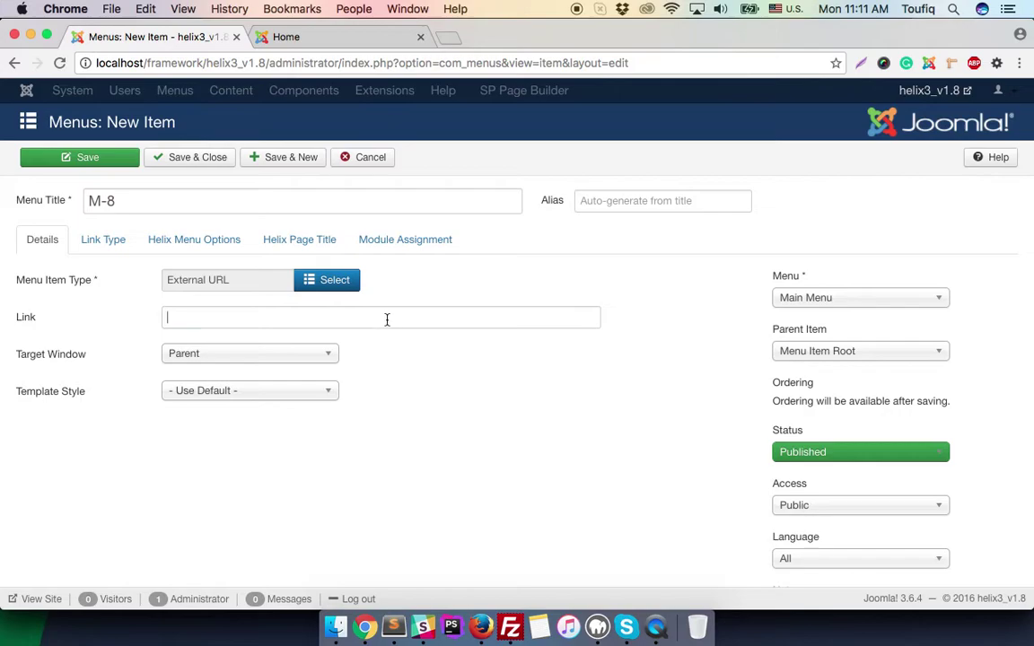
type("#")
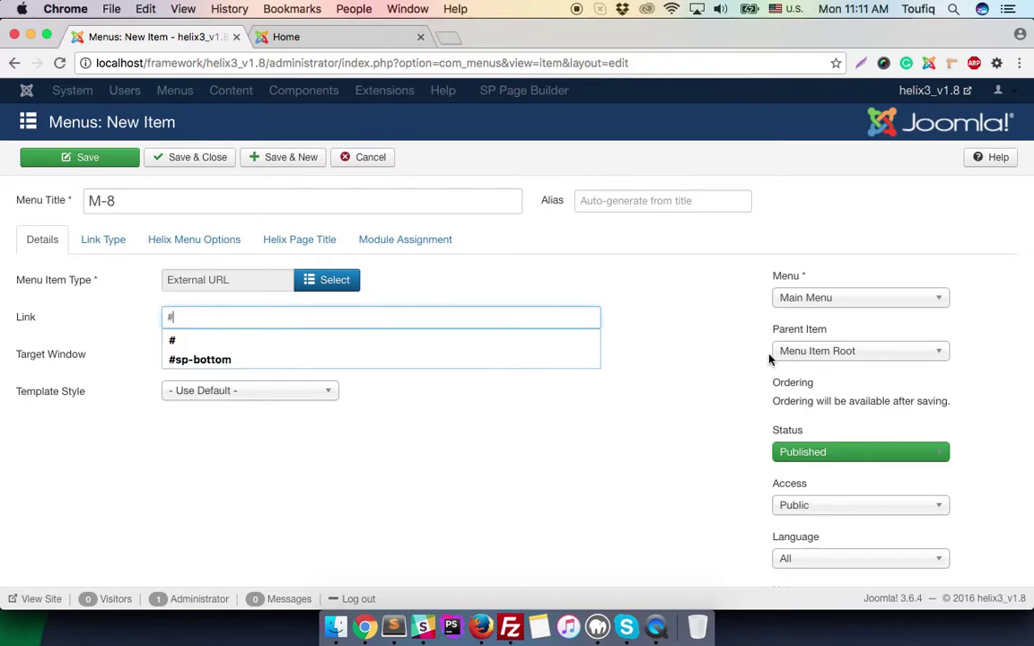
Make Menu-3 the parent item of M-8.
left_click(837, 351)
type("menu")
key("Down")
key("Down")
key("Down")
key("Down")
key("Return")
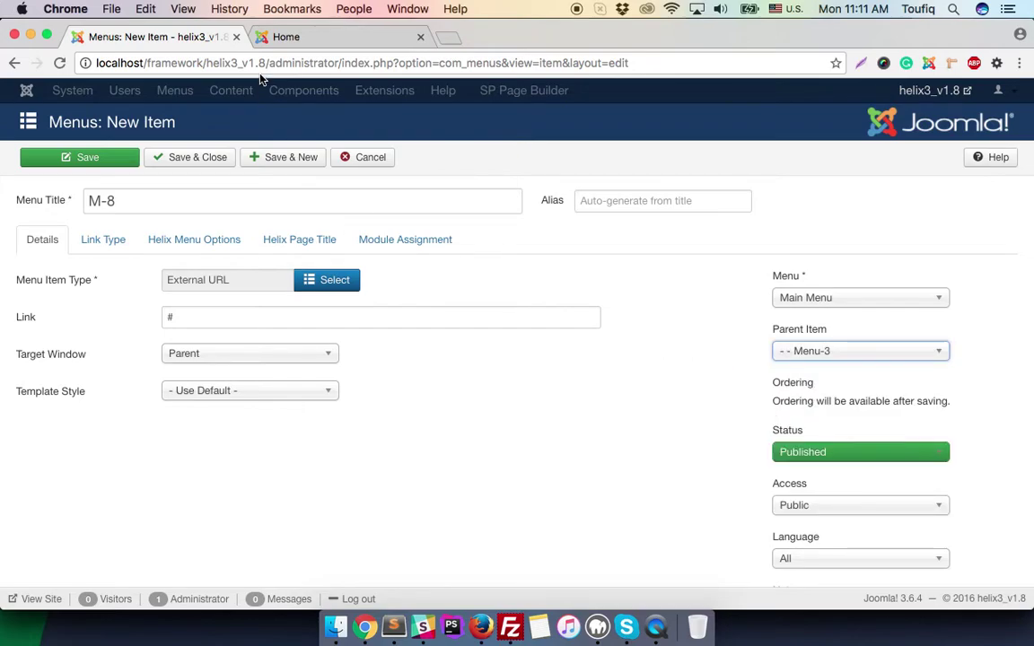
Save M-8, start another new menu item, and title it M-9.
left_click(294, 162)
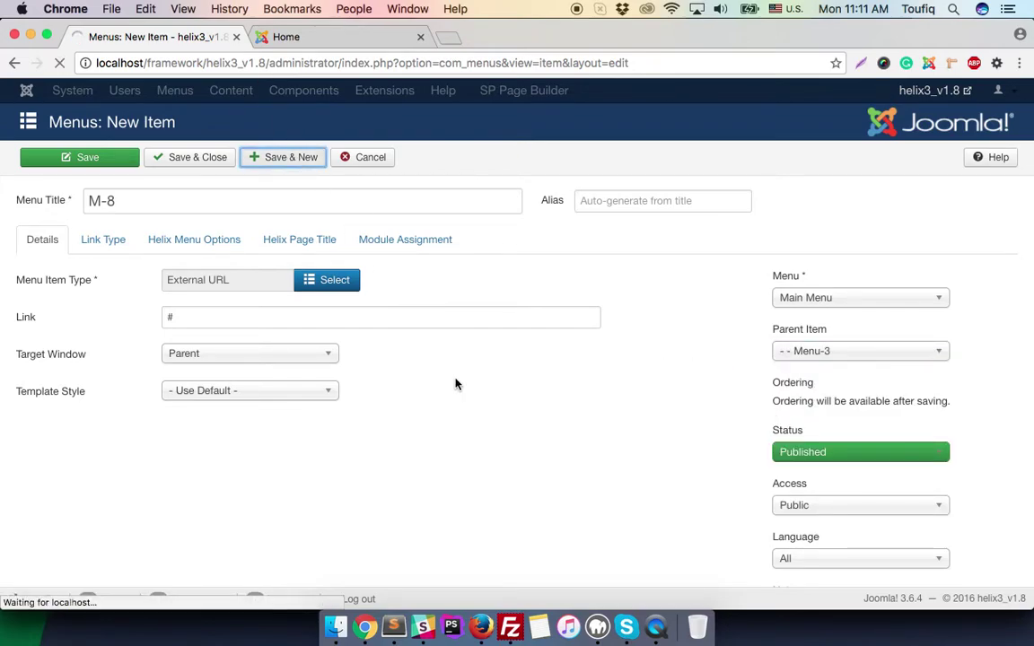
left_click(263, 256)
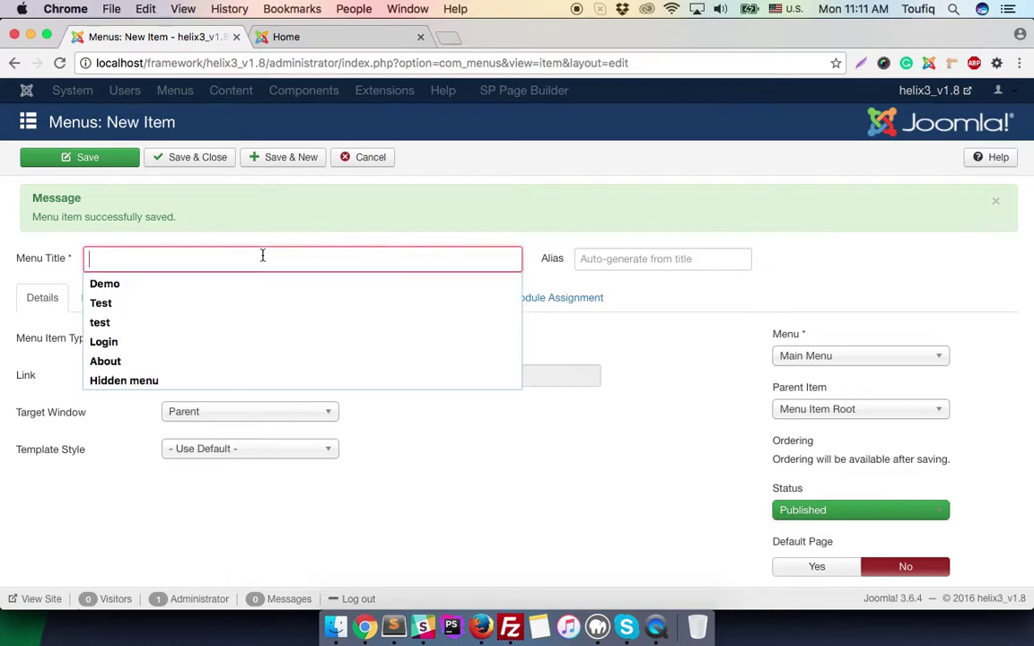
type("Men")
key("BackSpace")
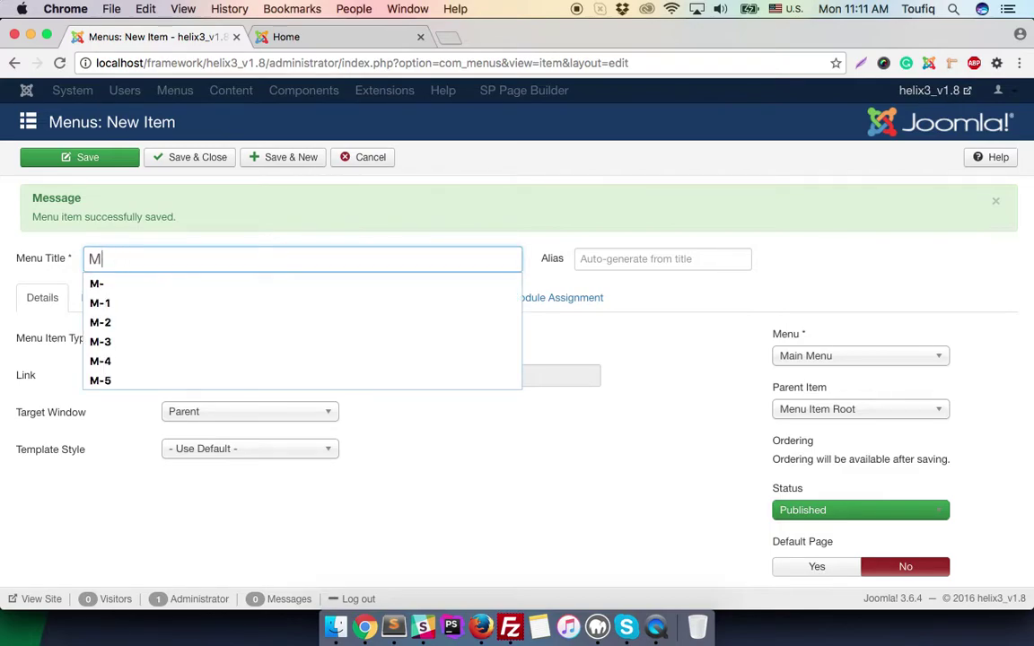
type("-9")
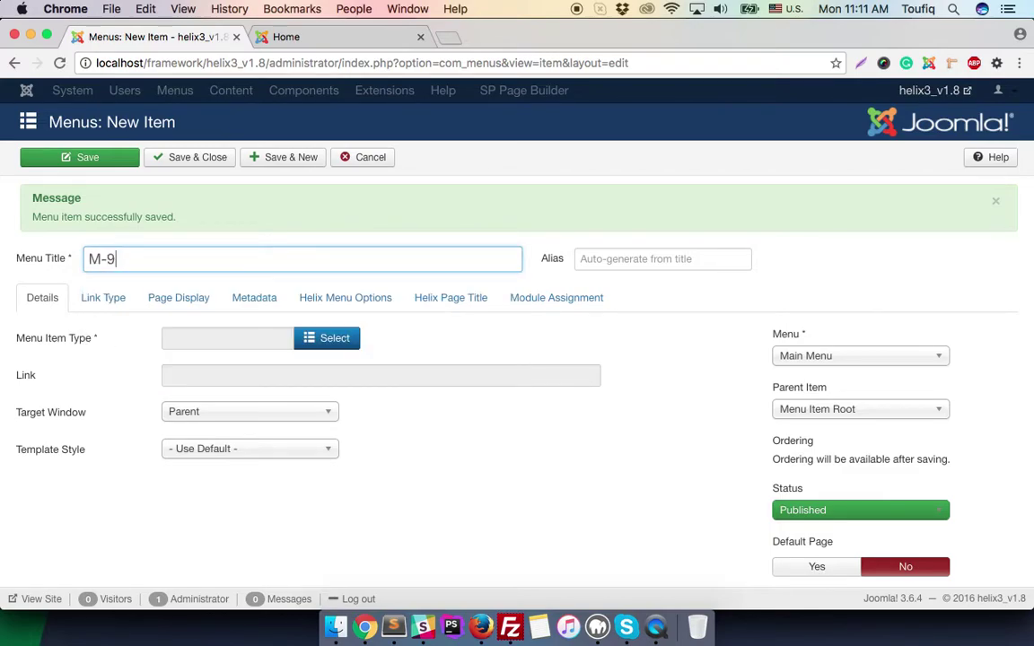
Set the M-9 item type to External URL under System Links, with # as its link.
left_click(334, 346)
left_click(174, 410)
scroll(234, 399, "down", 3)
left_click(168, 300)
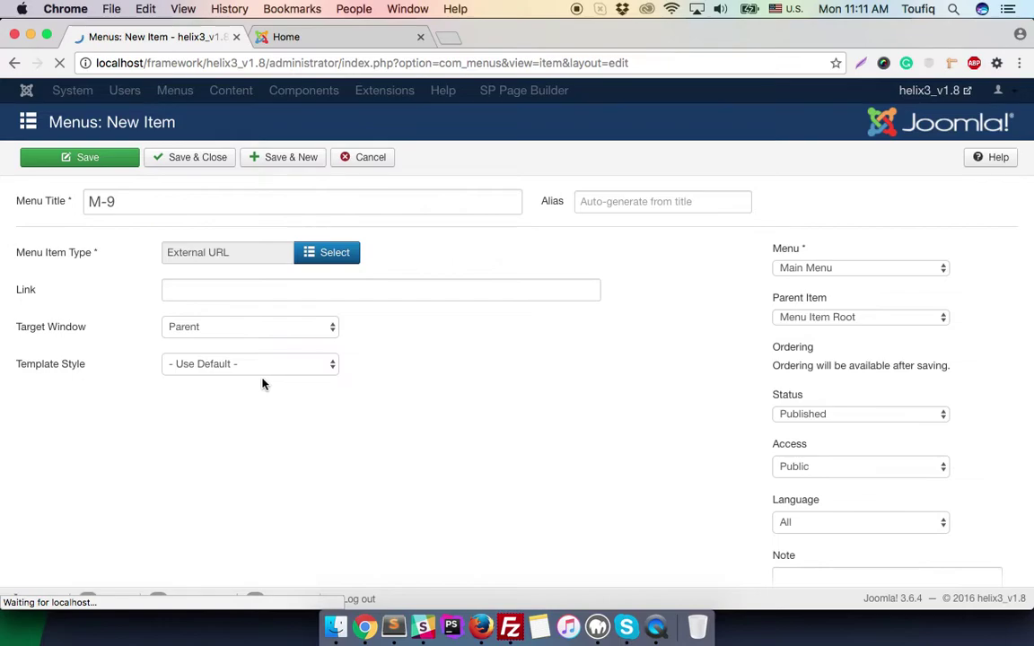
left_click(246, 311)
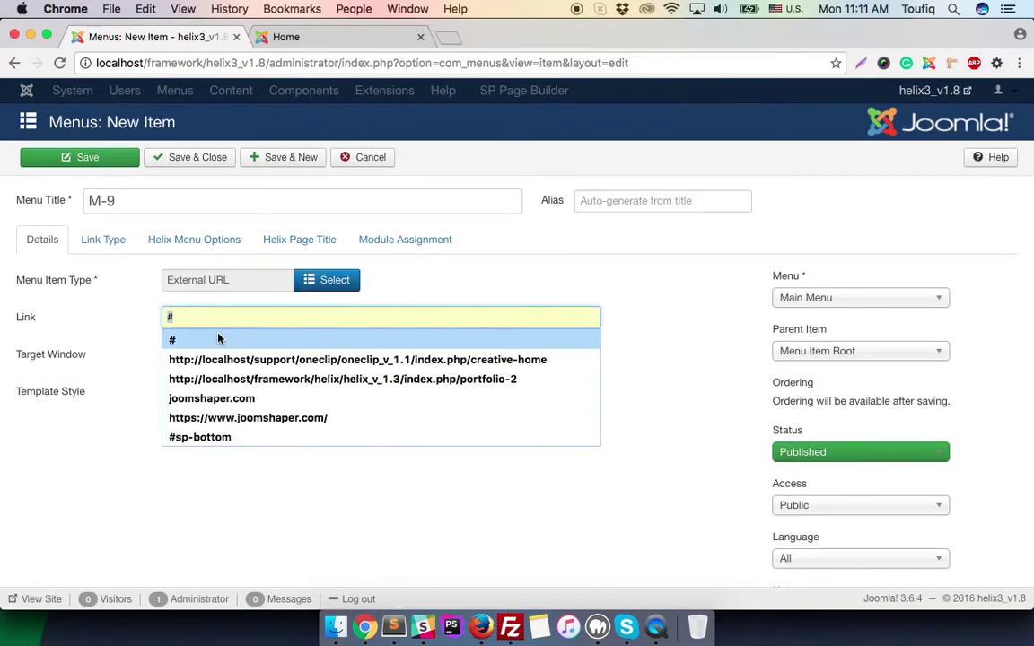
left_click(255, 335)
Make Menu-3 the parent item of M-9.
left_click(844, 354)
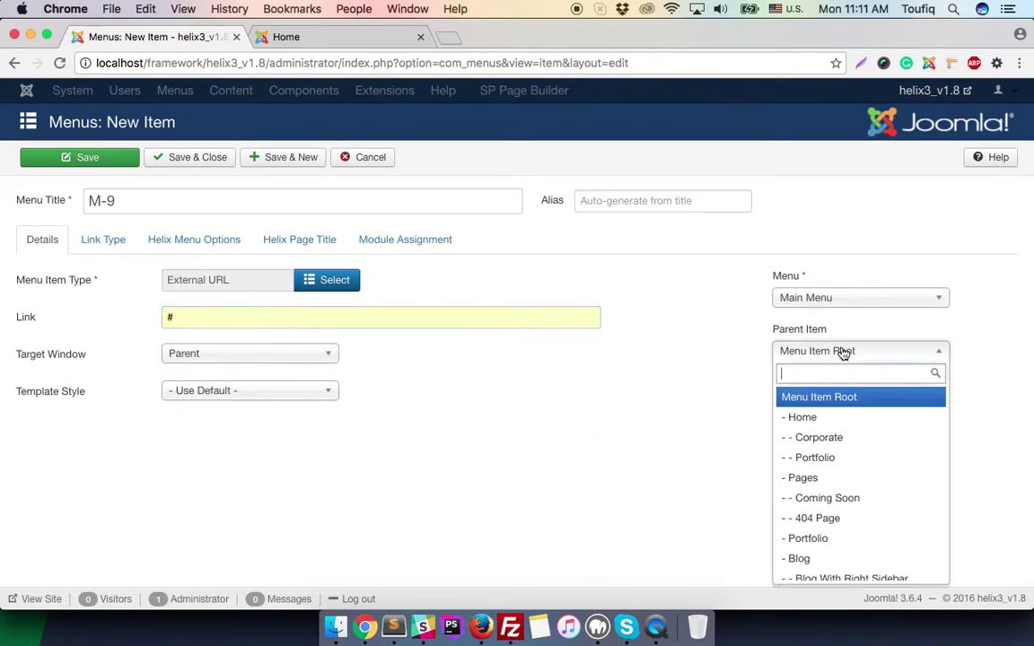
type("menu")
key("Down")
key("Down")
key("Down")
key("Down")
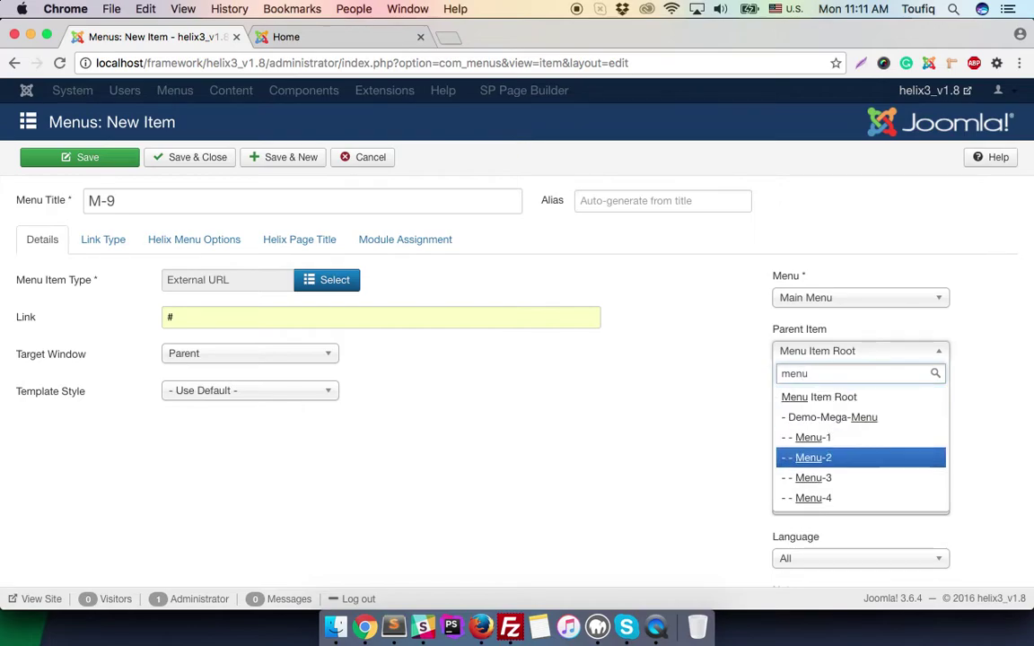
key("Return")
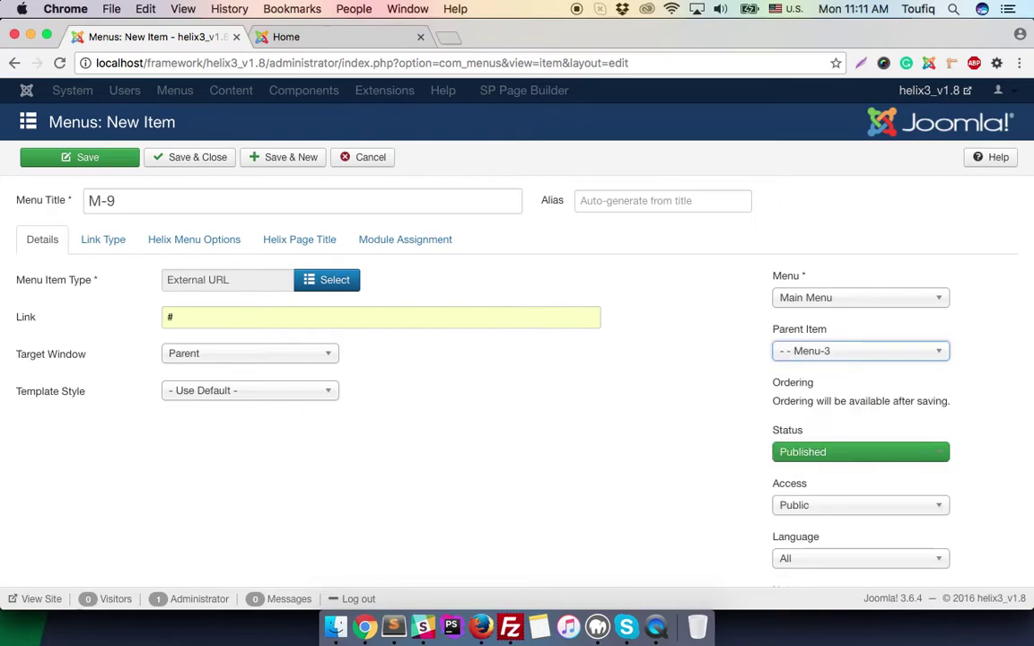
Save M-9, start another new menu item, and title it M-10.
left_click(294, 165)
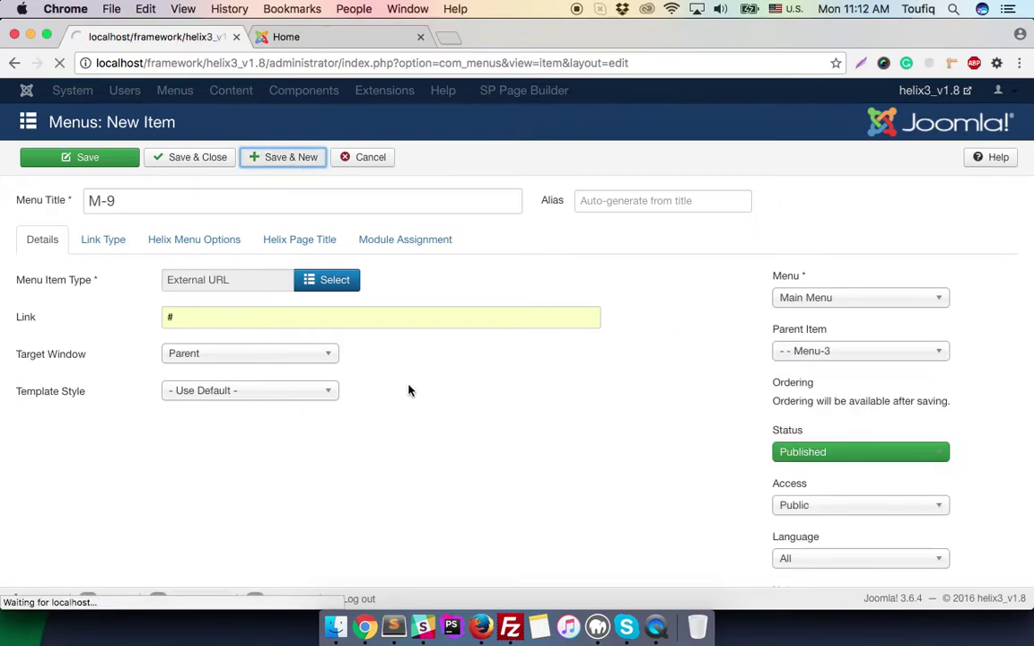
left_click(292, 258)
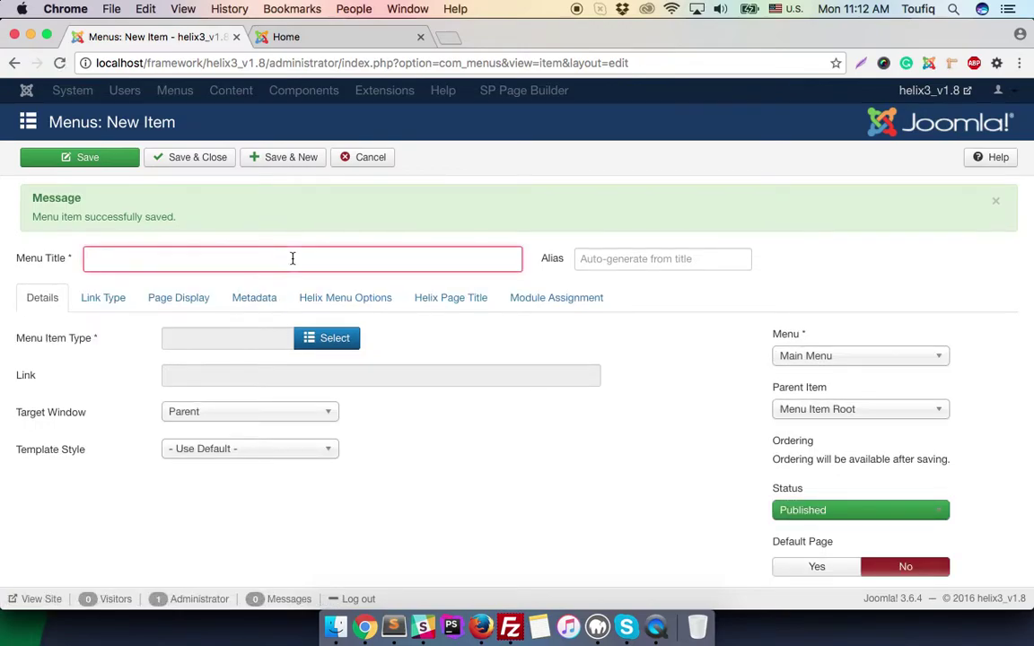
type("M-10")
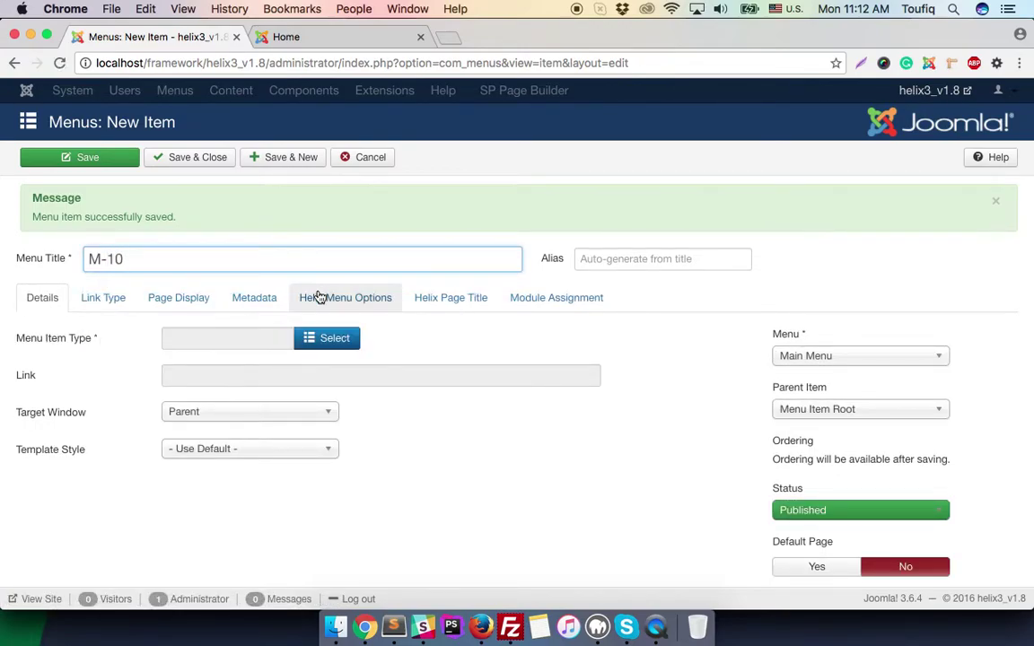
Set the M-10 item type to External URL under System Links, with # as its link.
left_click(347, 347)
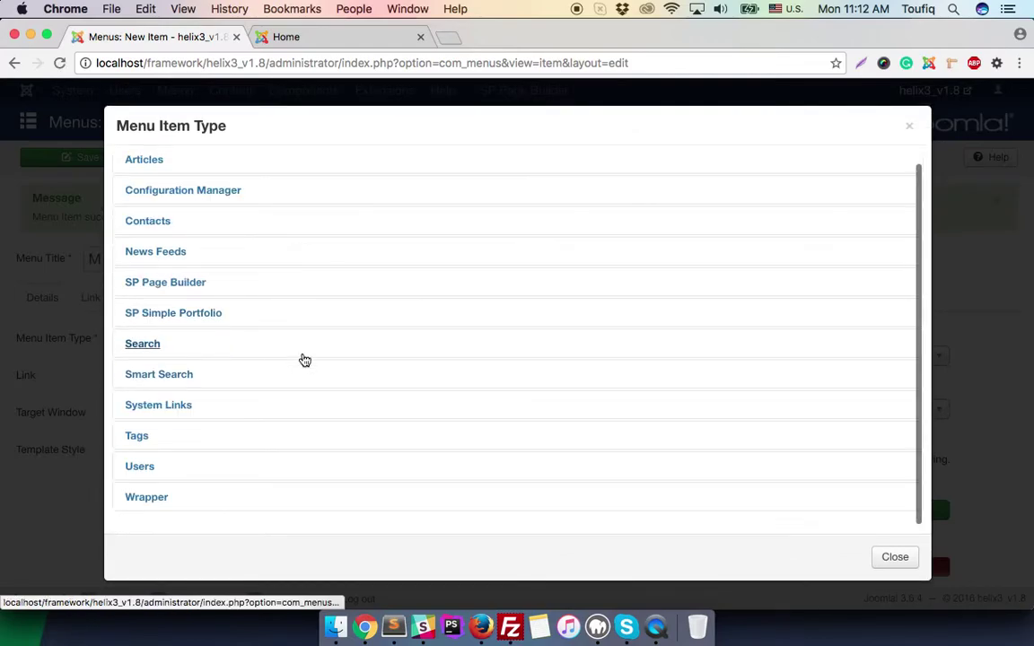
left_click(170, 406)
left_click(160, 444)
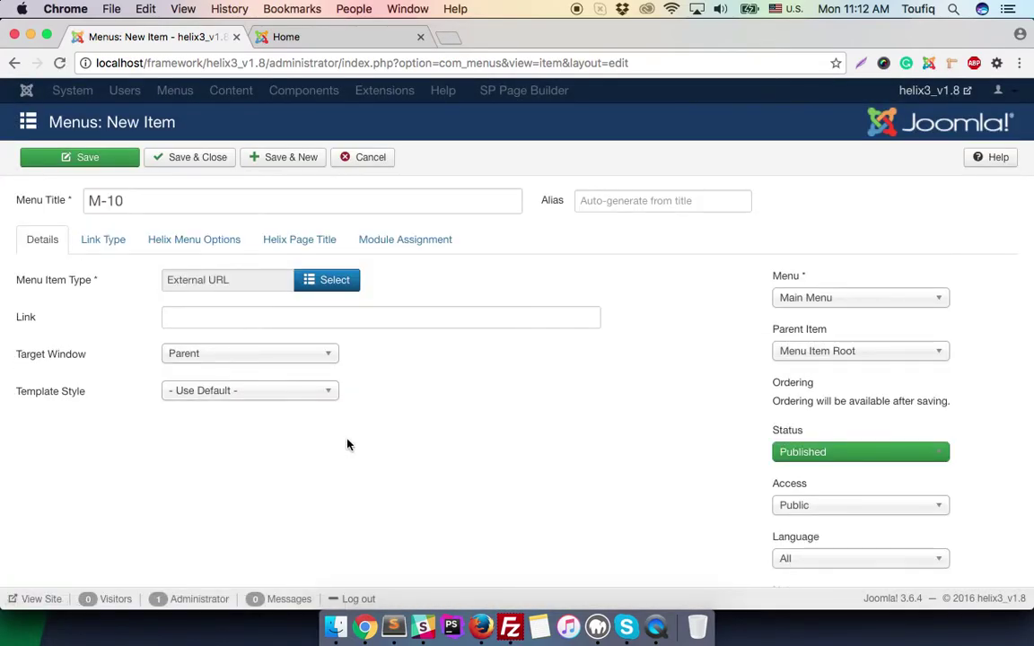
left_click(444, 315)
type("#")
left_click(623, 416)
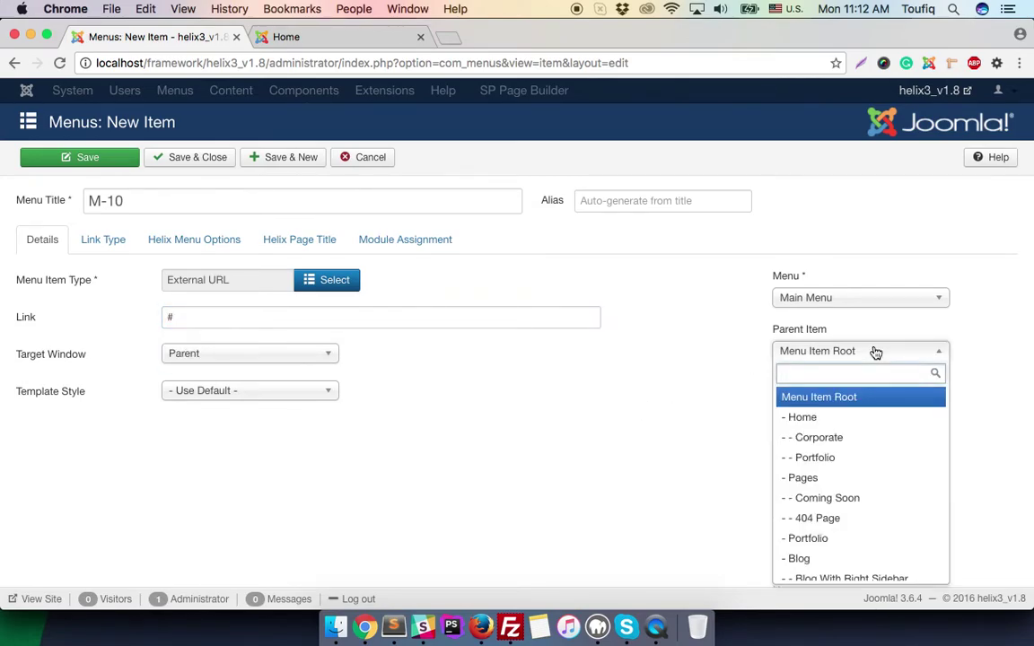
Make Menu-4 the parent item of M-10.
type("enu")
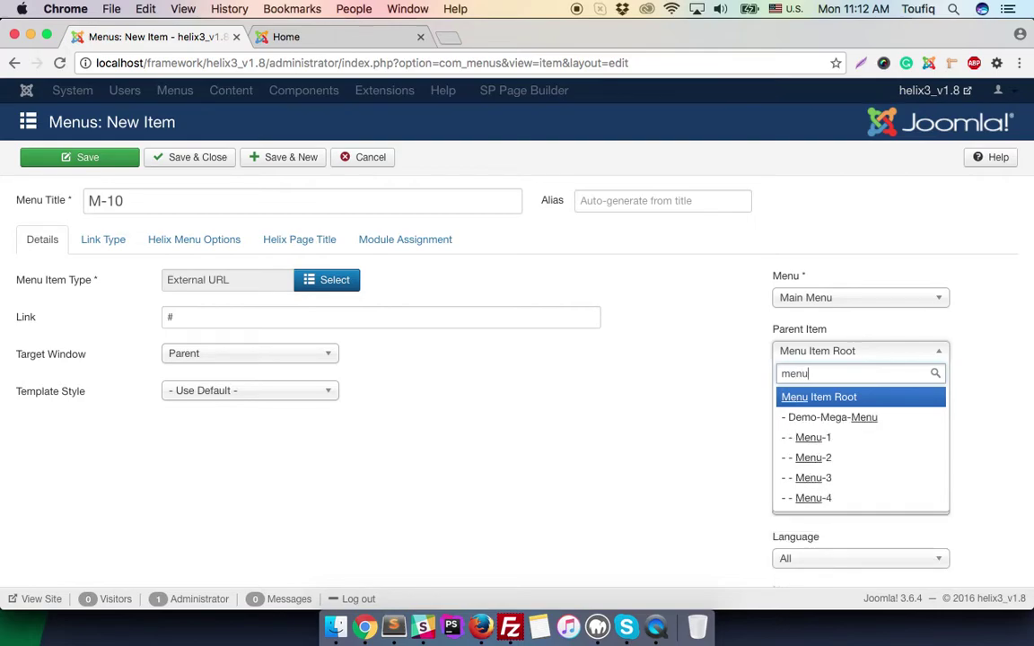
key("Down")
key("Down")
key("Down")
key("Down")
key("Down")
key("Return")
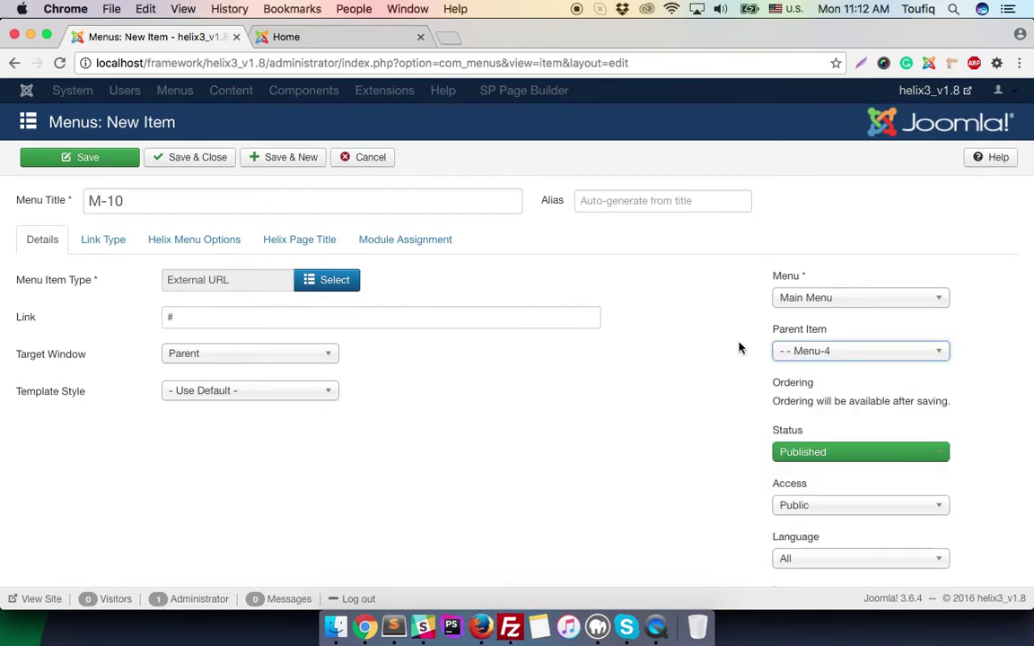
Save M-10, start another new menu item, and title it M-11.
left_click(278, 161)
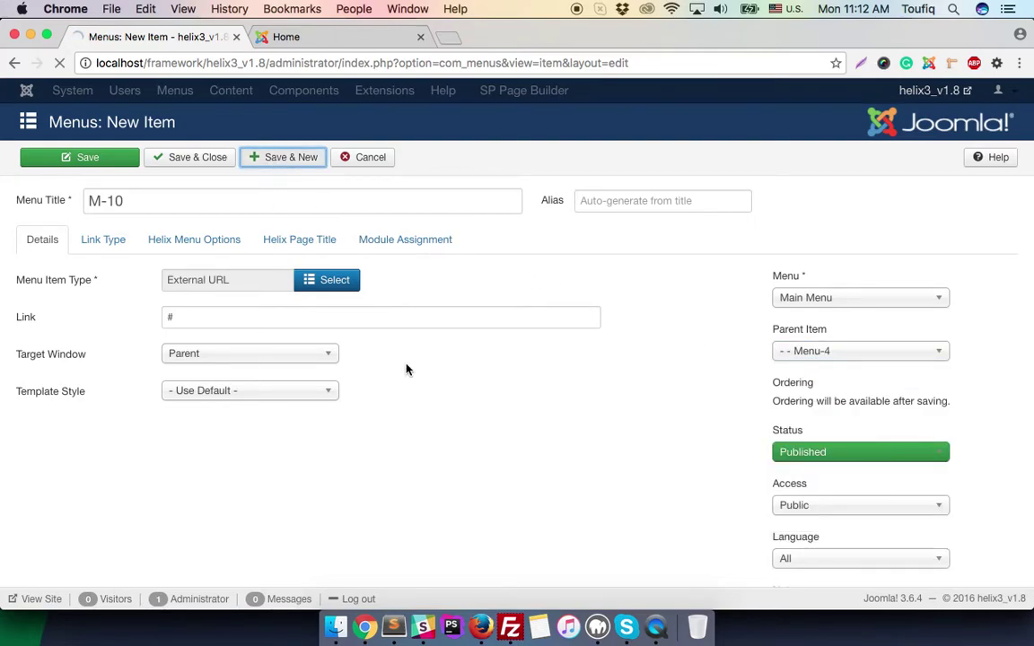
left_click(291, 257)
type("M-11")
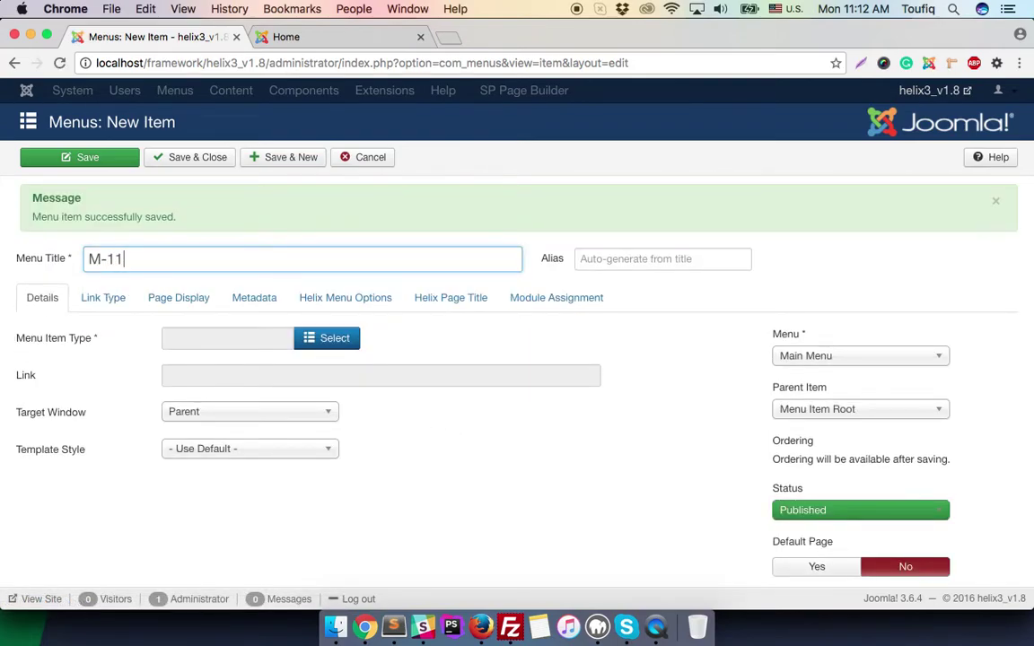
Set the M-11 item type to External URL under System Links, with # as its link.
left_click(339, 337)
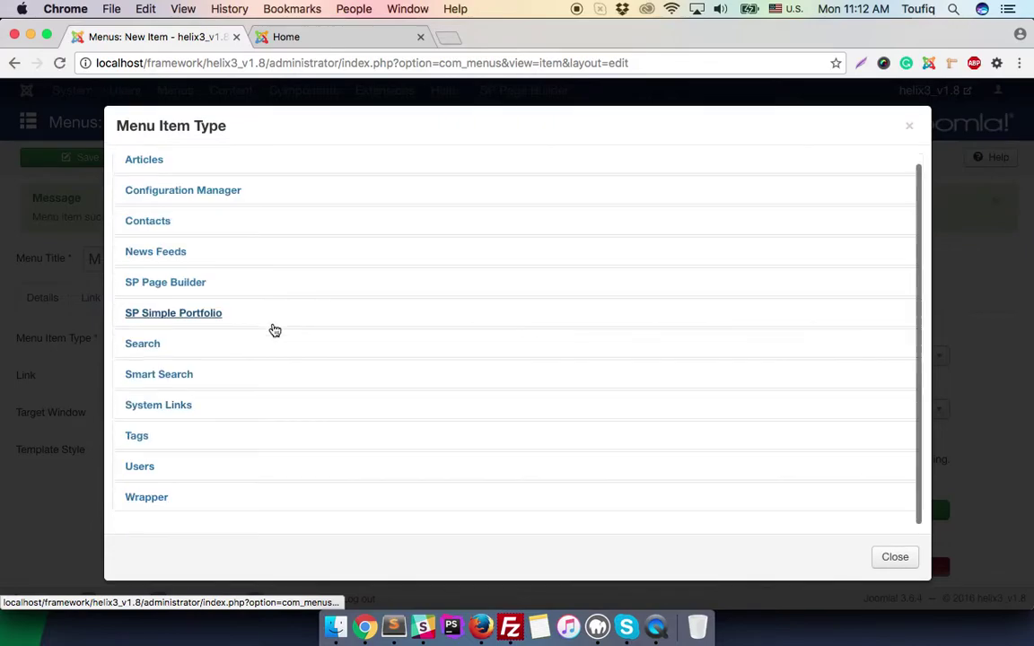
left_click(177, 408)
scroll(269, 395, "down", 3)
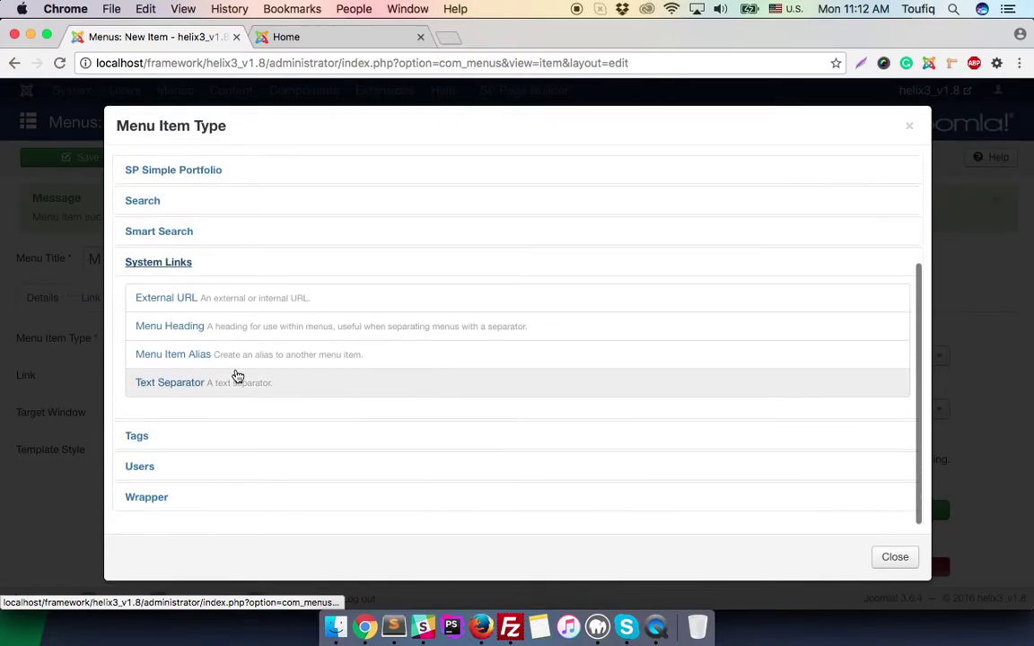
left_click(166, 298)
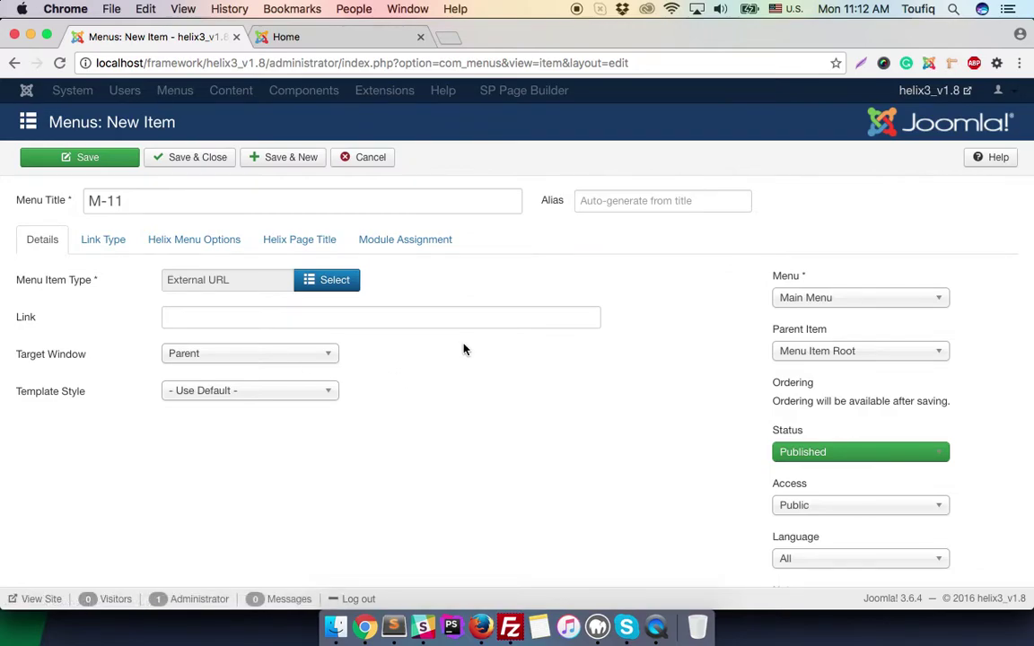
left_click(408, 316)
left_click(392, 341)
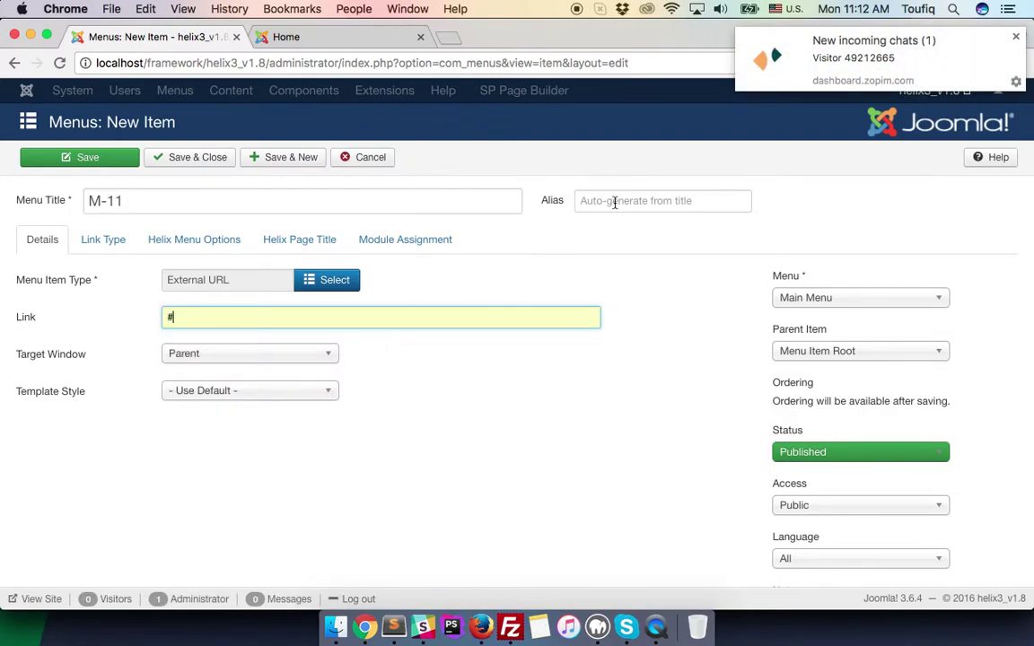
Make Menu-4 the parent item of M-11.
left_click(884, 358)
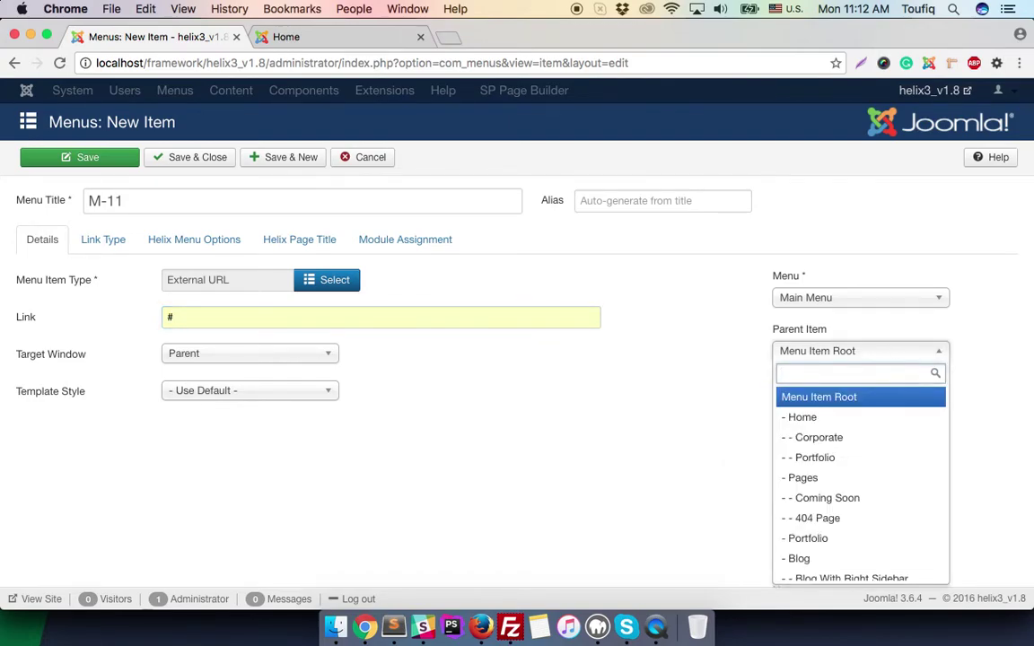
type("menu")
key("Down")
key("Down")
key("Down")
key("Down")
key("Down")
key("Return")
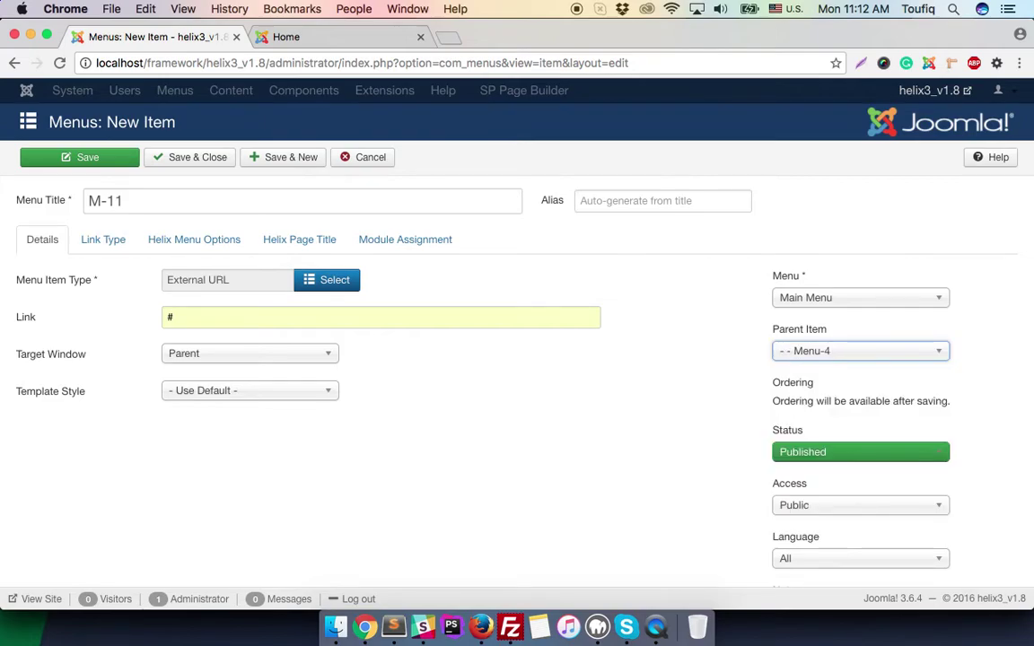
Save M-11, start another new menu item, and title it M-12.
left_click(287, 159)
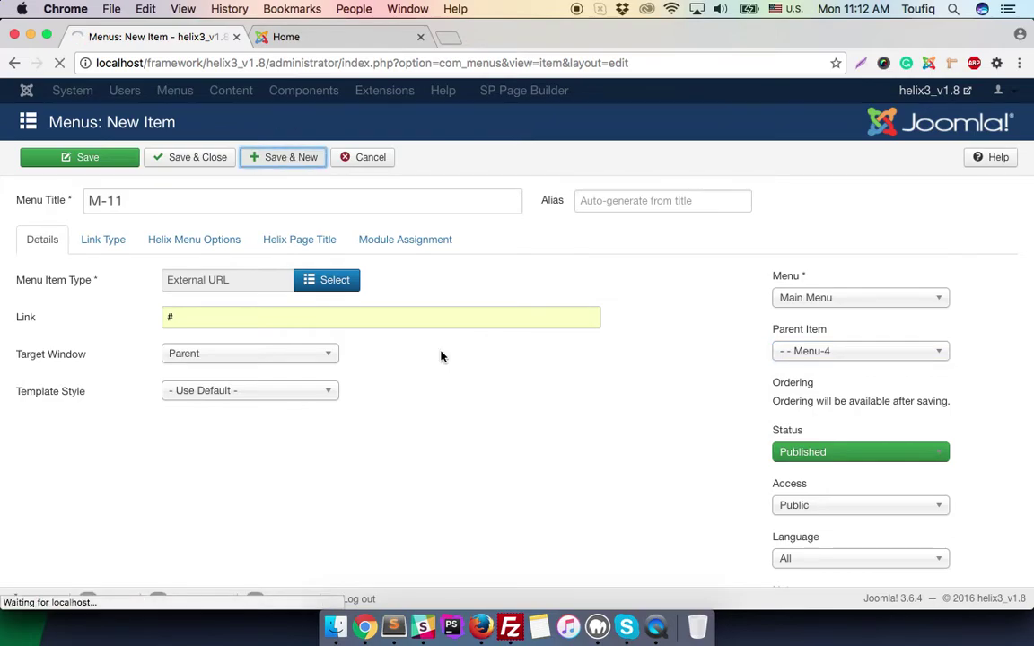
left_click(225, 259)
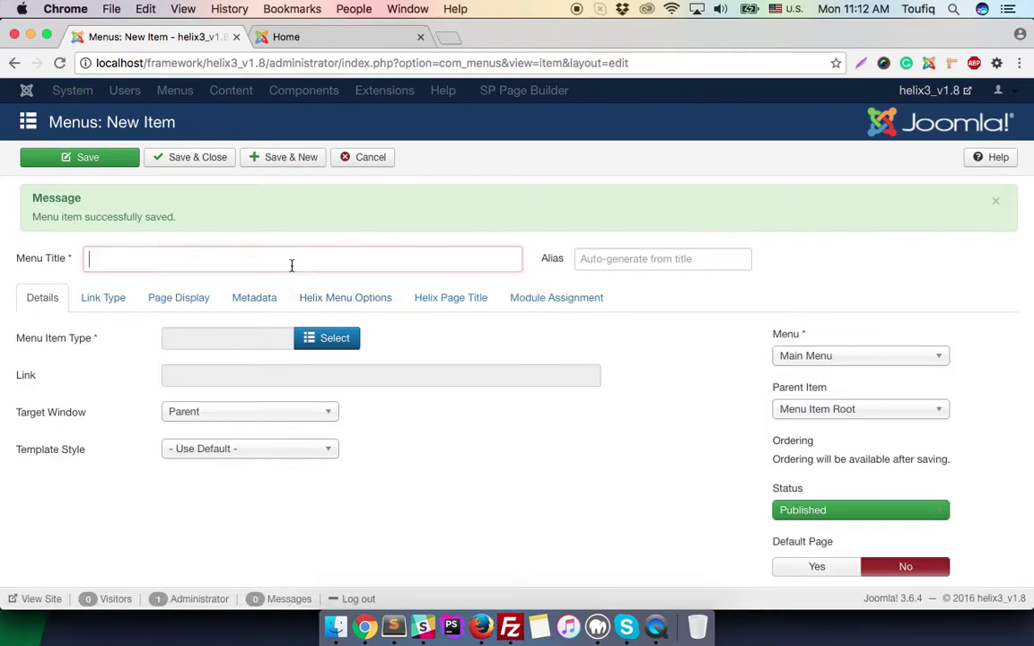
type("M-12")
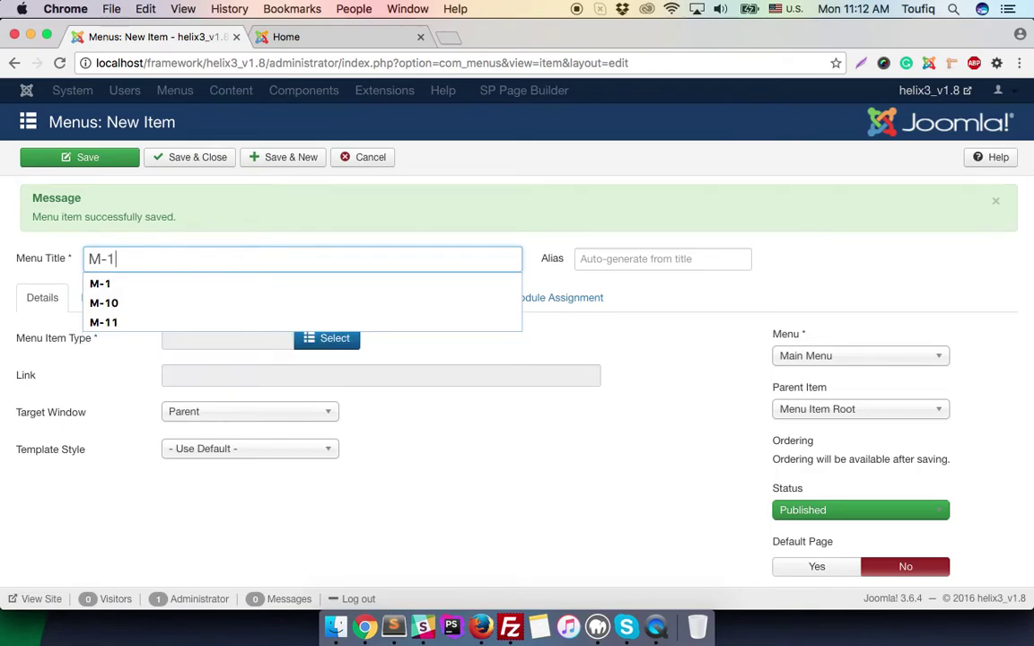
Set the M-12 item type to External URL under System Links, with # as its link.
left_click(344, 339)
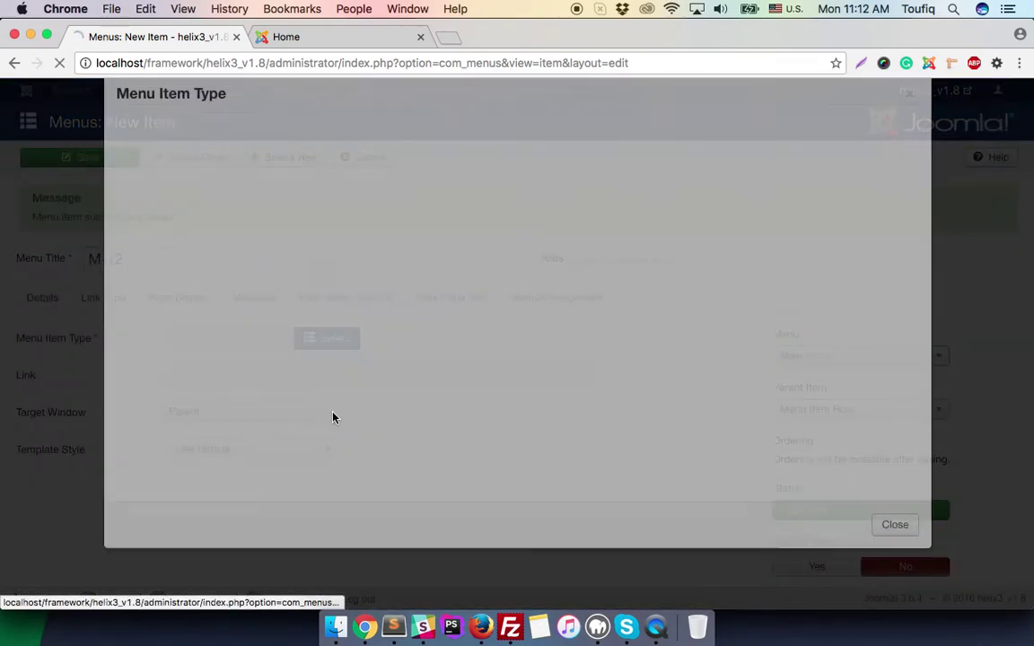
left_click(160, 405)
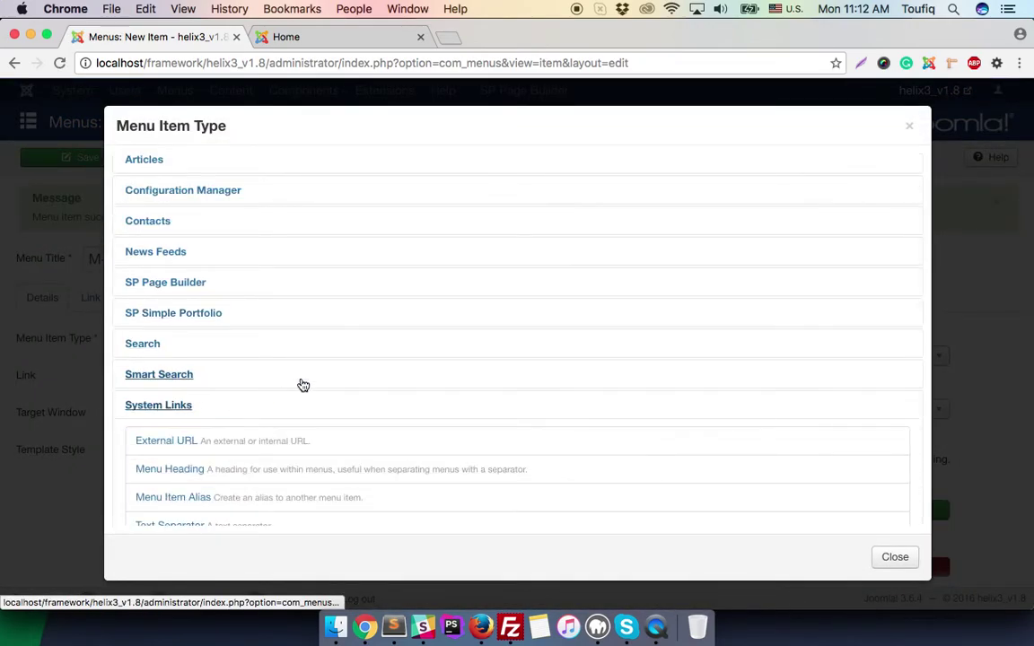
scroll(300, 385, "down", 3)
left_click(168, 297)
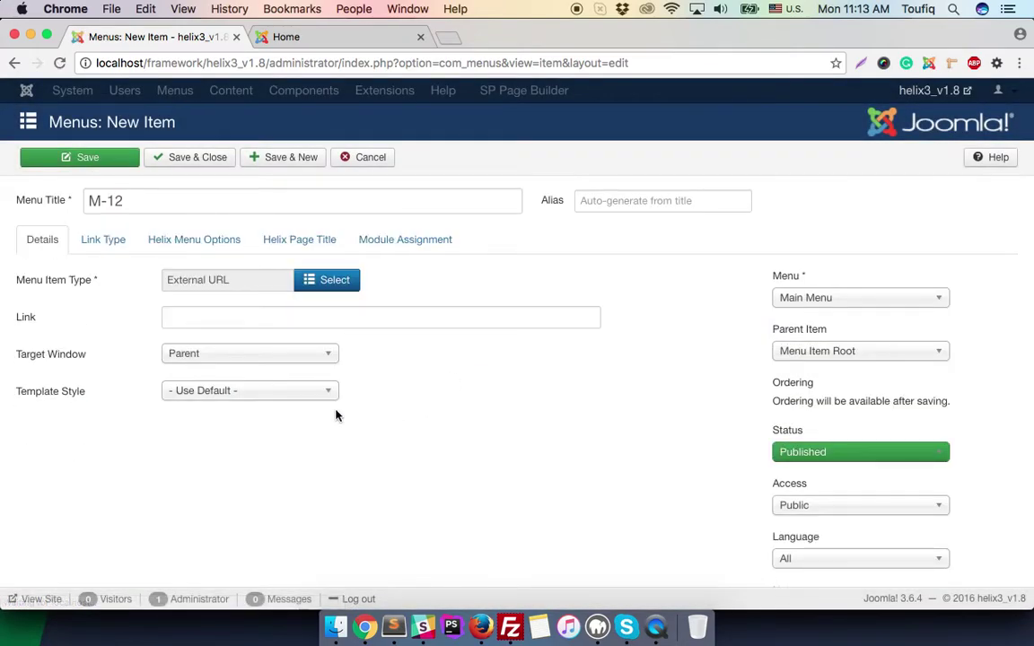
left_click(358, 318)
type("#")
left_click(648, 417)
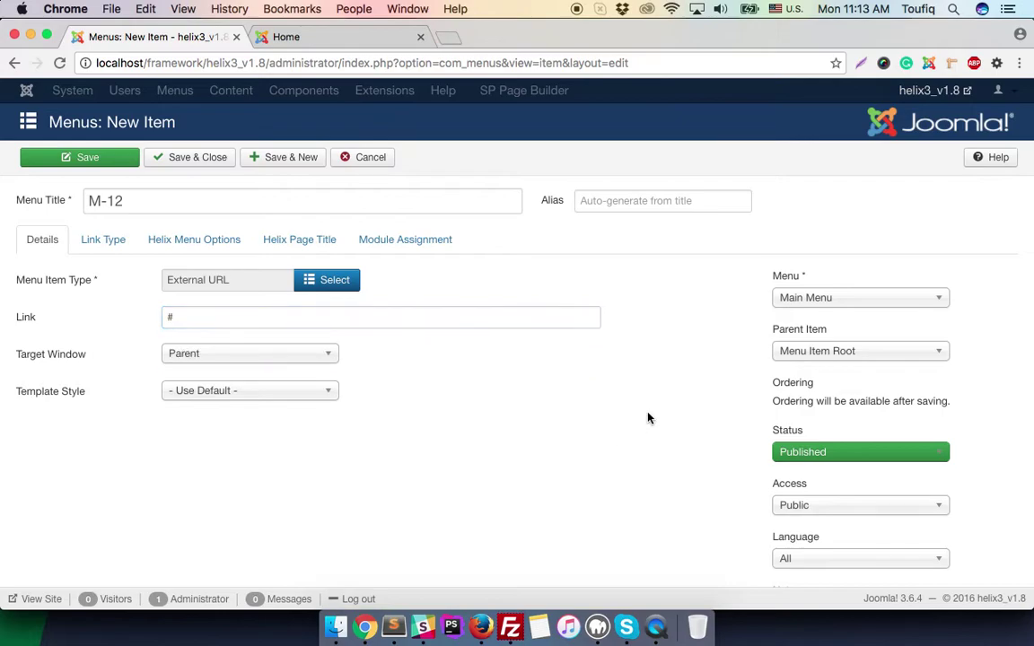
Make Menu-4 the parent item of M-12, then save and close the item.
left_click(816, 353)
type("menu")
key("Down")
key("Down")
key("Down")
key("Down")
key("Down")
key("Return")
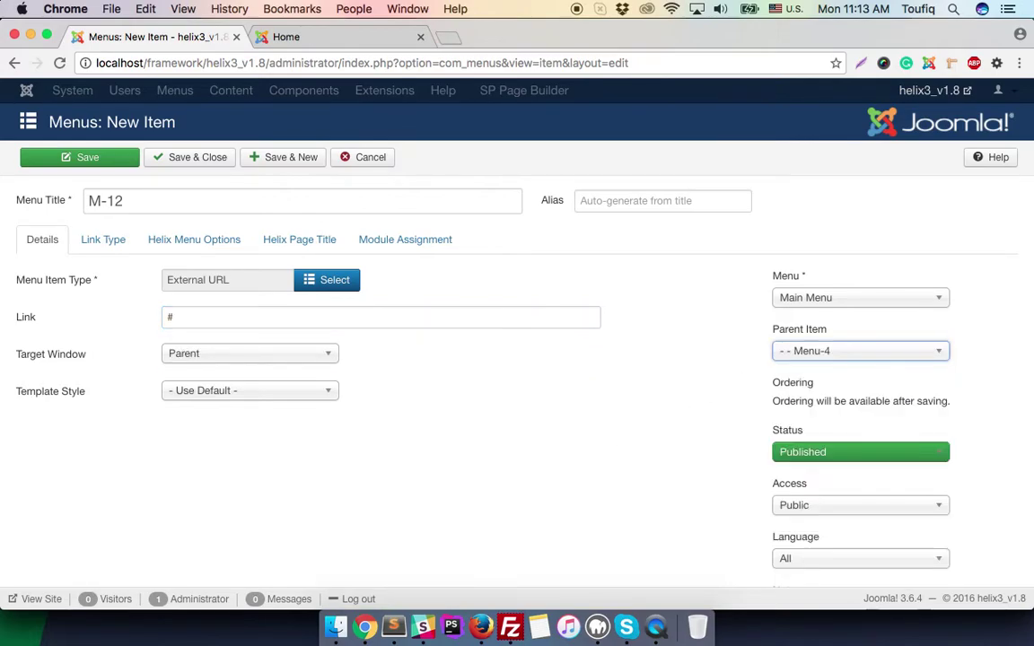
left_click(203, 164)
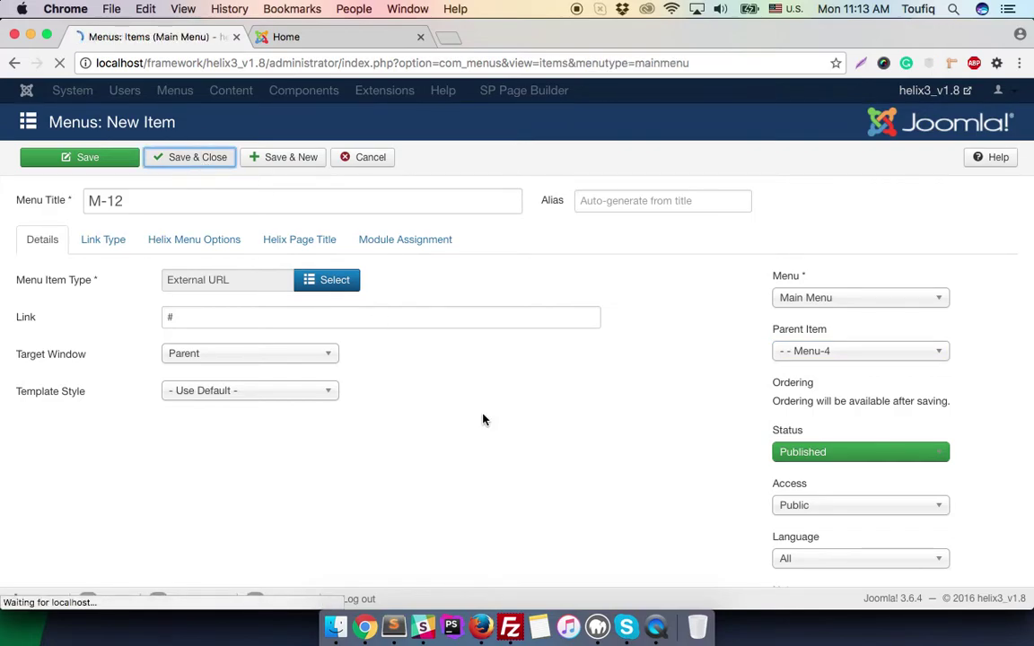
Reload the Helix3 site's home page and examine the Demo-Mega-Menu dropdown.
left_click(311, 35)
left_click(153, 144)
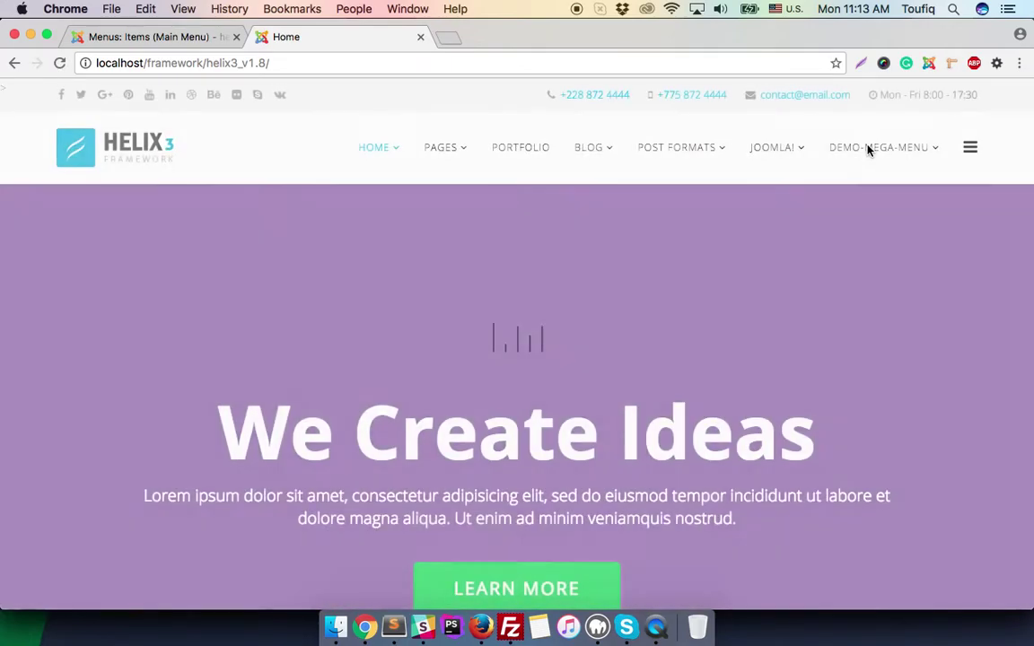
mouse_move(905, 145)
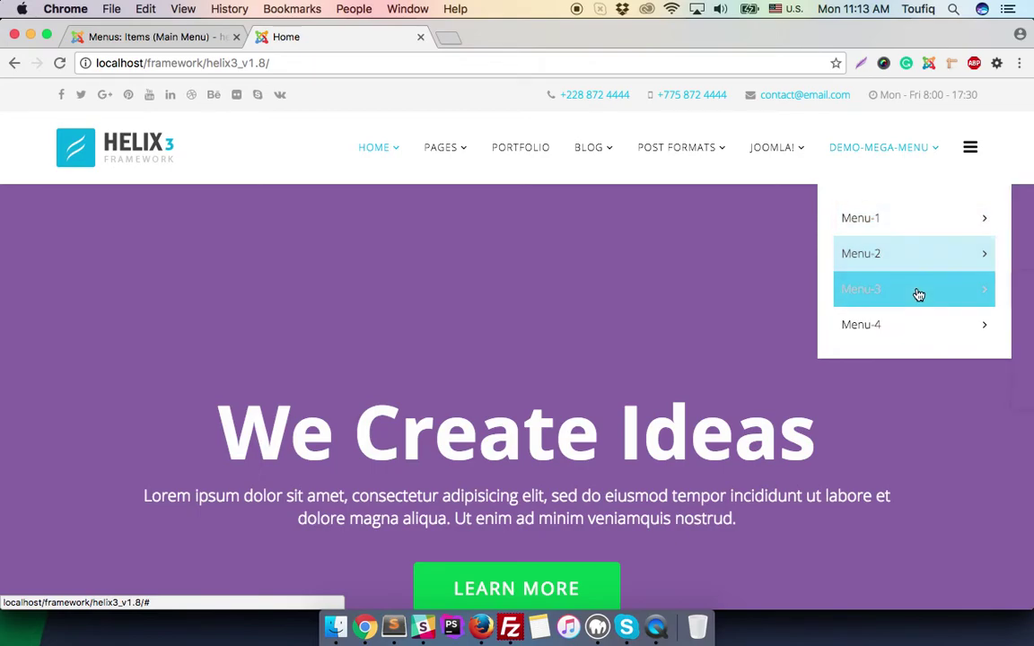
Return to the Main Menu item list in the administrator and open the Demo-Mega-Menu item for editing.
left_click(201, 40)
scroll(210, 363, "down", 20)
scroll(210, 365, "down", 20)
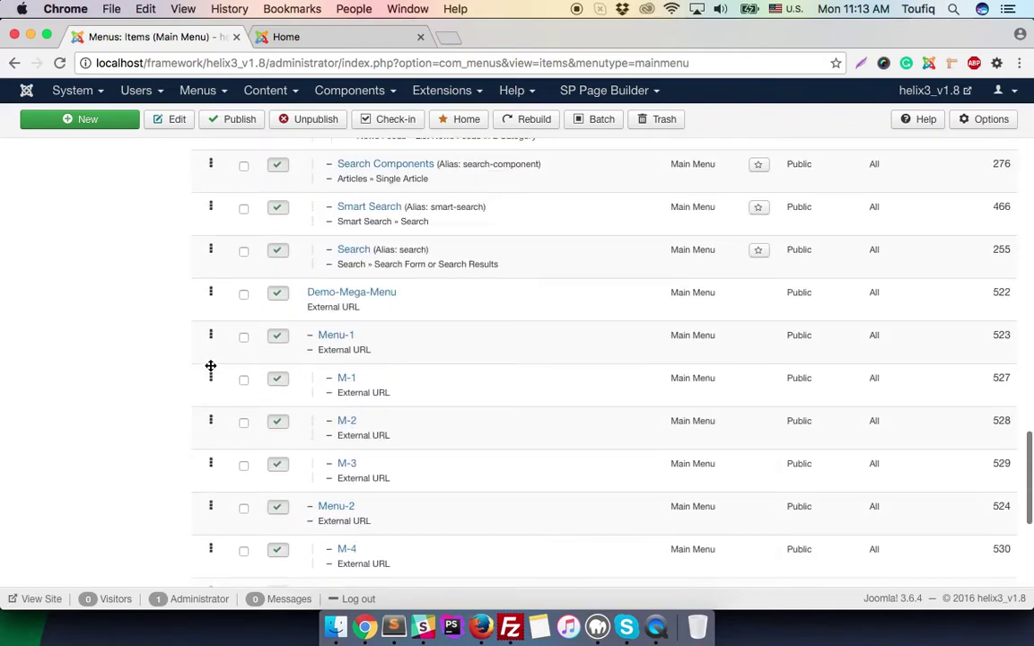
scroll(210, 366, "up", 2)
left_click(377, 326)
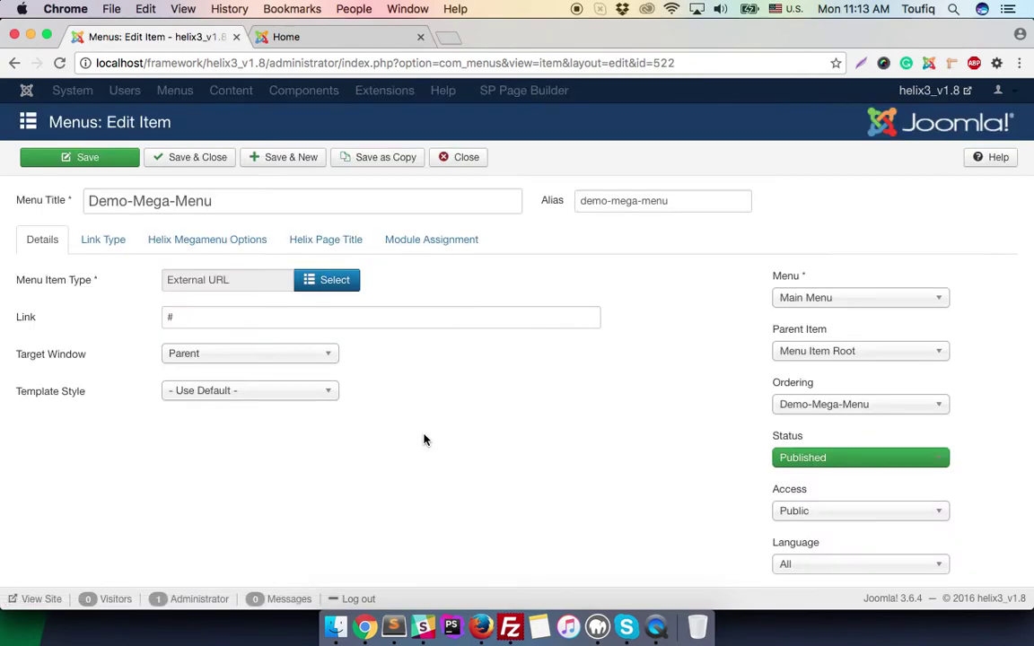
Review the Helix Megamenu Options layout of Demo-Mega-Menu and save the item.
left_click(209, 243)
scroll(371, 406, "down", 1)
scroll(371, 406, "down", 2)
scroll(439, 399, "up", 3)
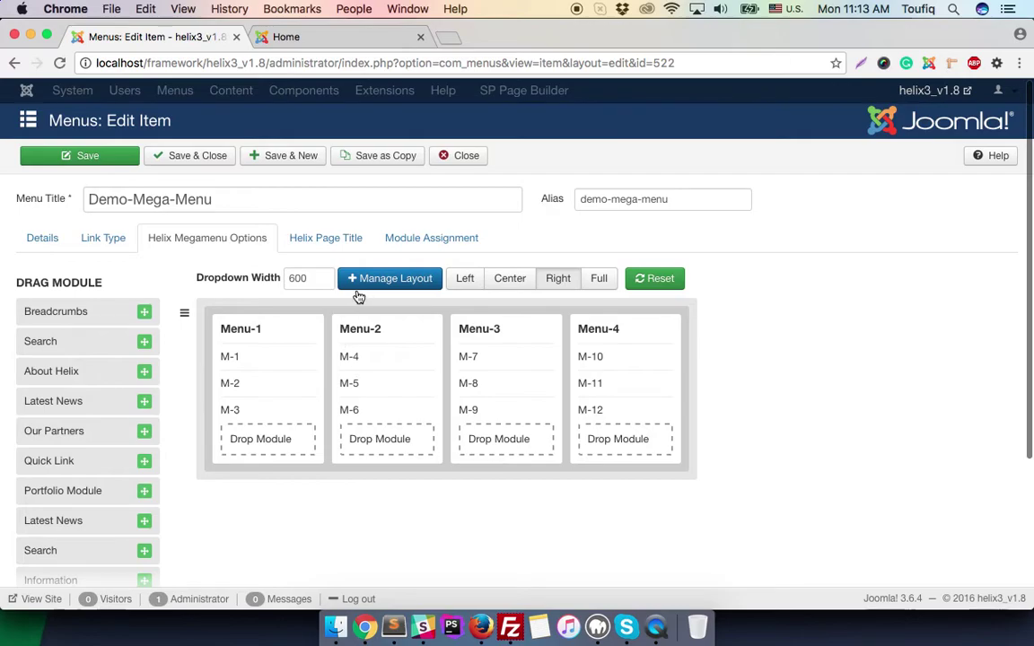
left_click(130, 164)
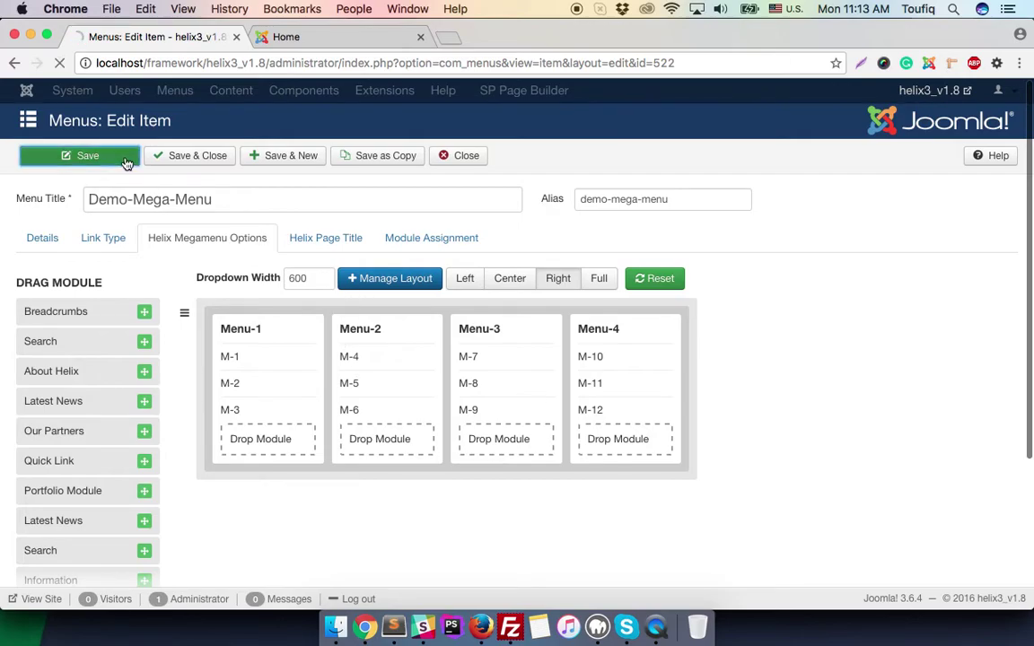
Examine the Demo-Mega-Menu dropdown on the site's home page and return to the Demo-Mega-Menu item in the administrator.
left_click(316, 45)
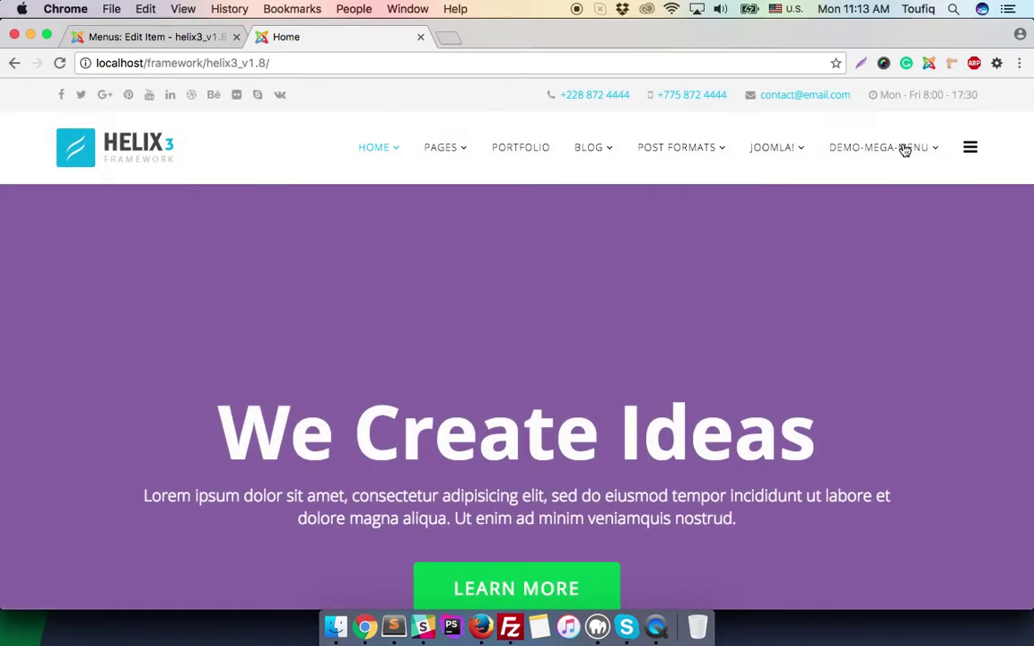
mouse_move(914, 153)
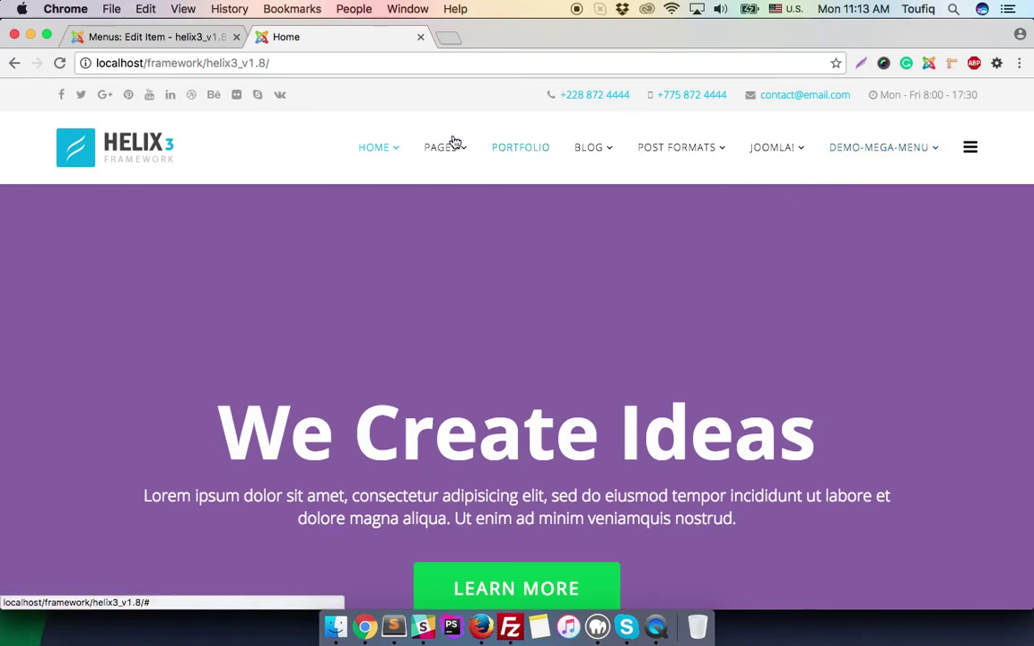
left_click(200, 38)
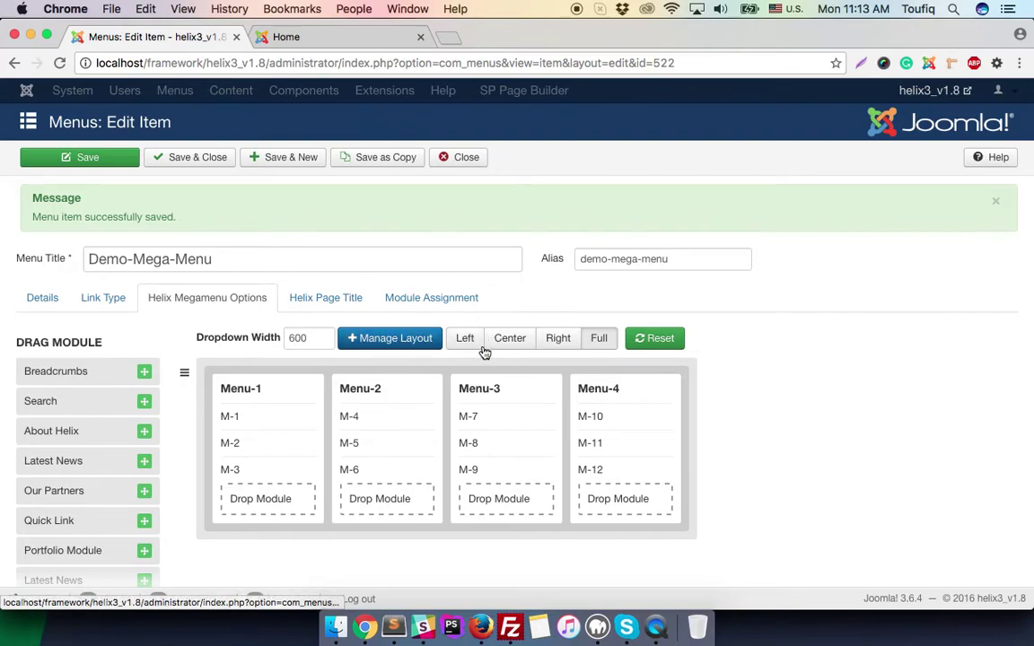
Give Demo-Mega-Menu the four equal column layout, Center alignment and a dropdown width of 800, and save the item.
left_click(395, 339)
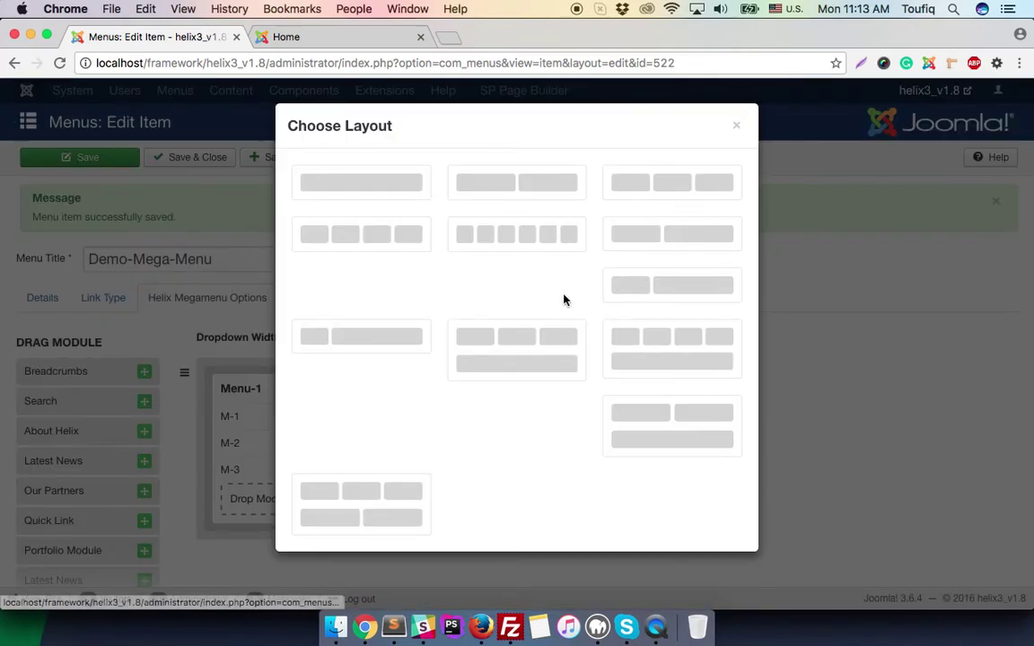
left_click(390, 235)
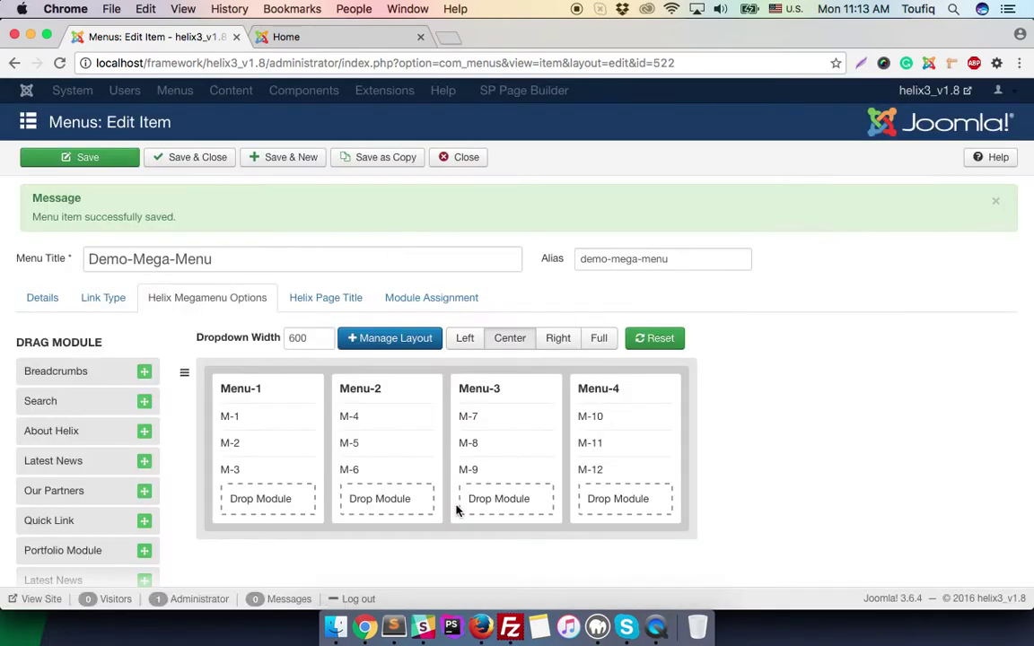
scroll(439, 492, "down", 3)
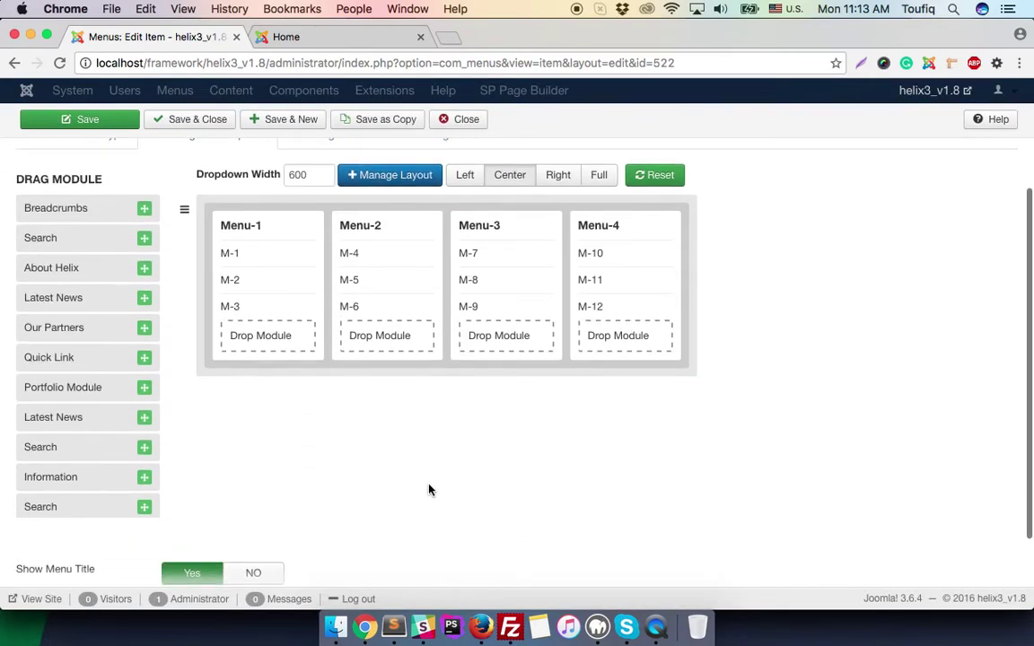
double_click(306, 175)
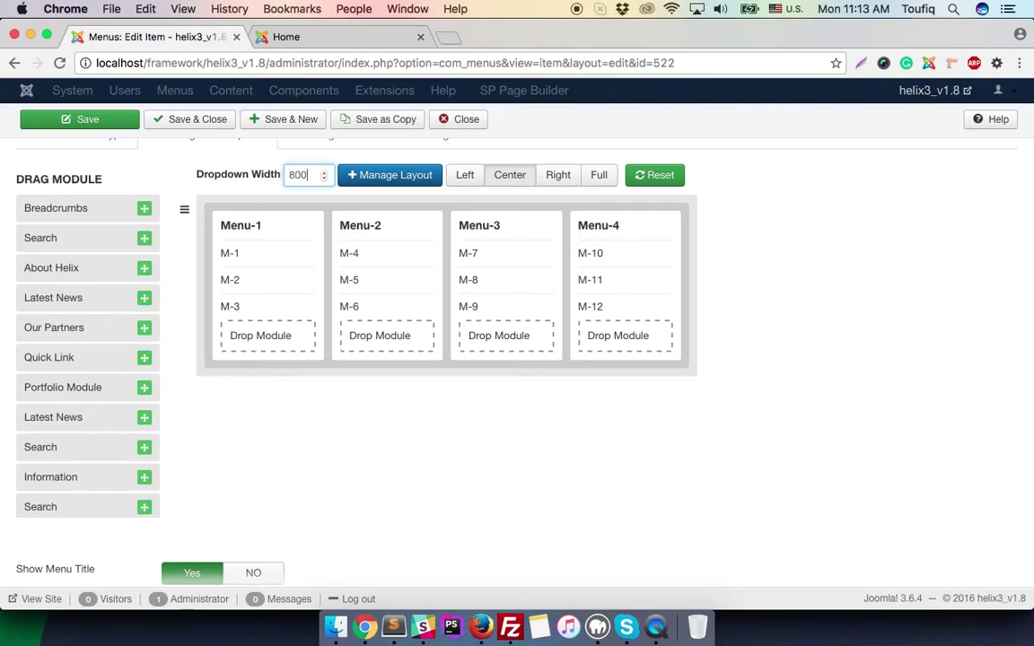
left_click(127, 120)
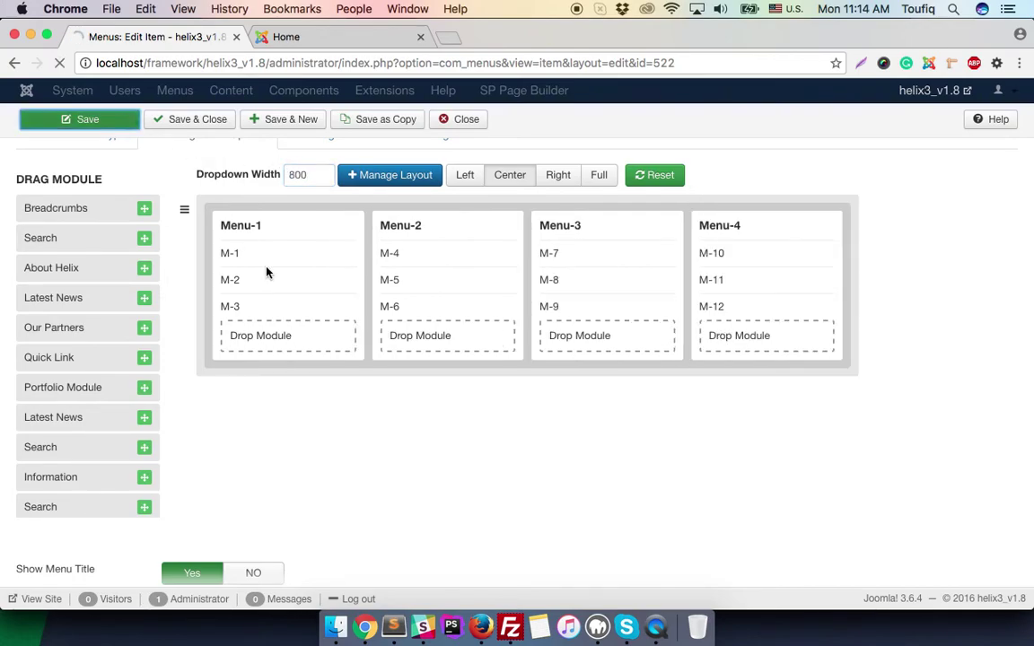
Reload the Helix3 home page and examine how the Demo-Mega-Menu dropdown is positioned.
left_click(359, 33)
left_click(139, 144)
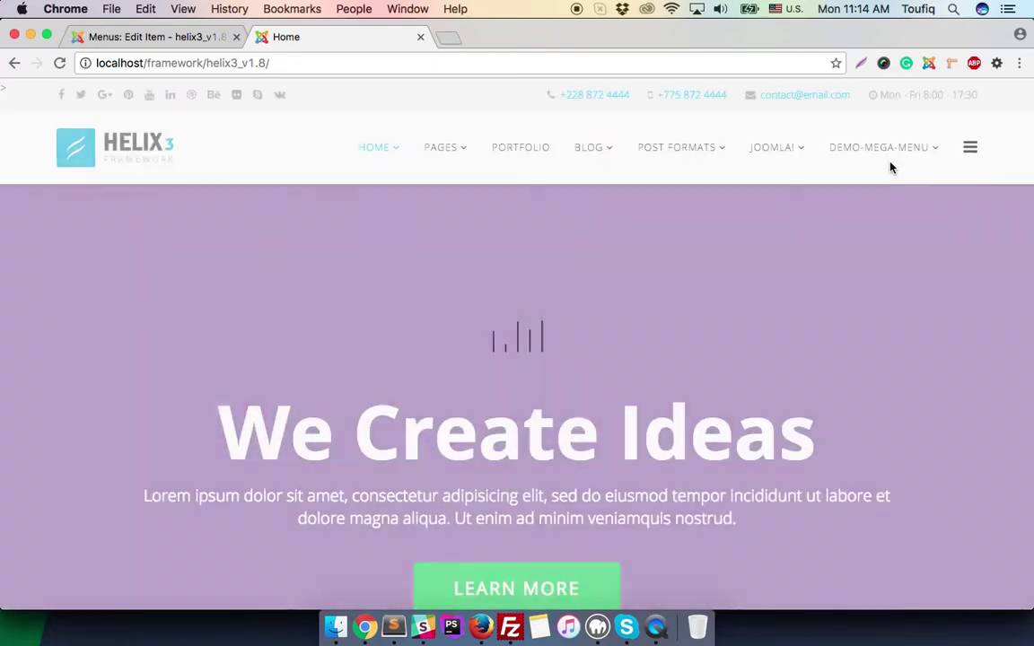
mouse_move(936, 151)
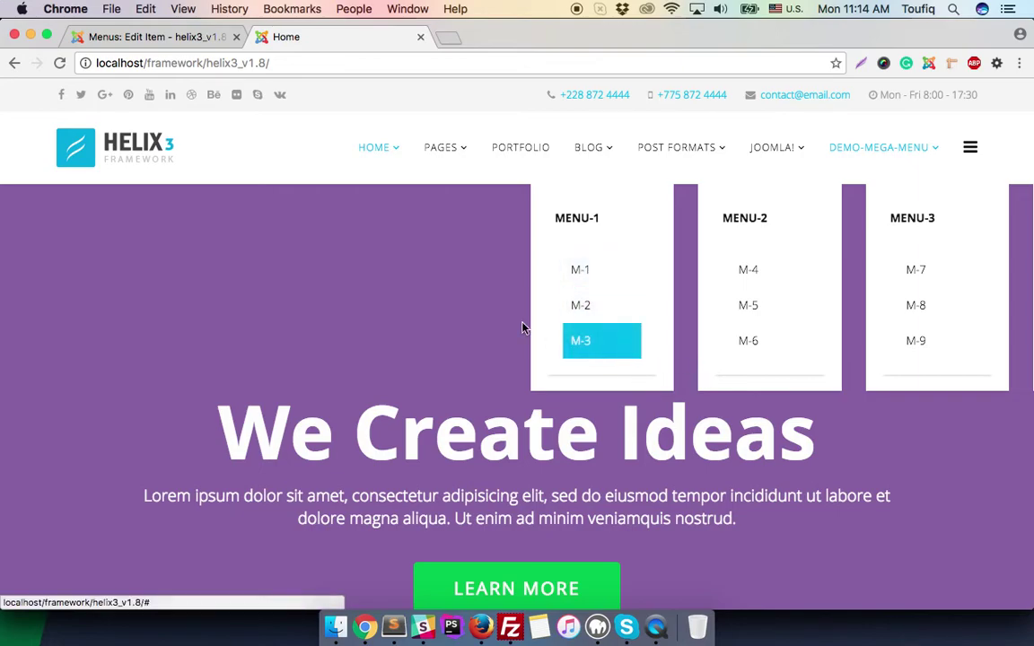
Set the dropdown alignment of Demo-Mega-Menu to Full and save the item.
left_click(180, 38)
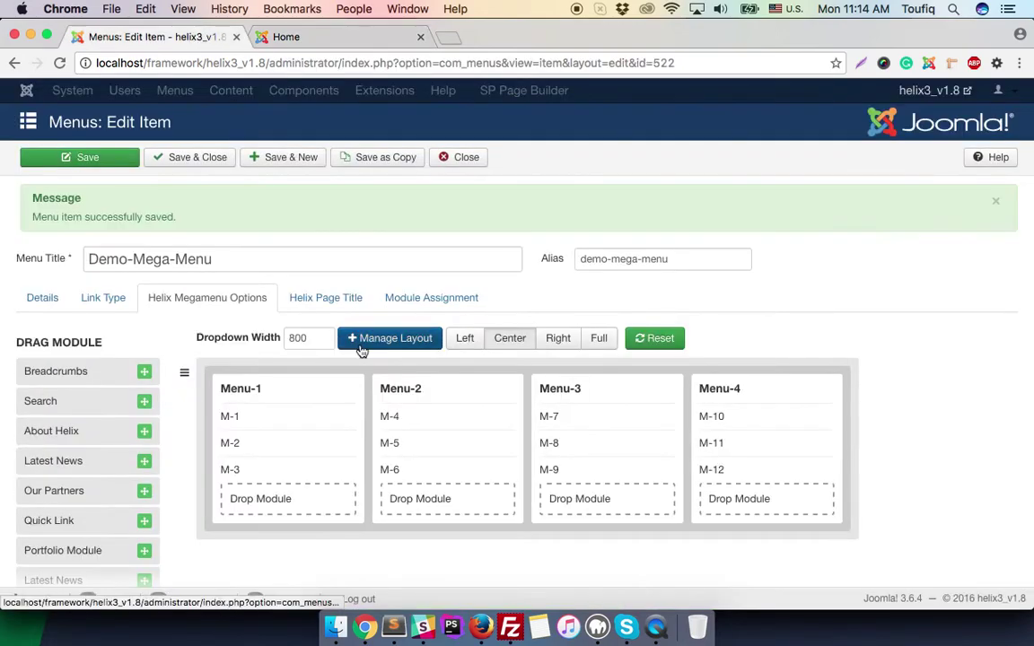
left_click(599, 341)
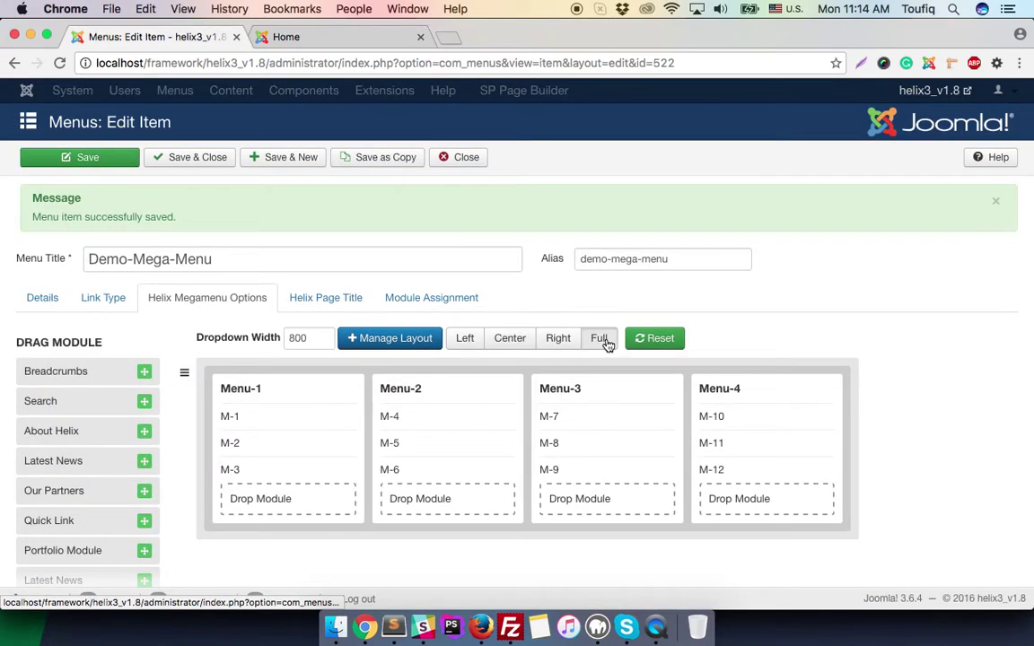
left_click(122, 159)
Check the Demo-Mega-Menu dropdown on the site, and save and close its menu item in the administrator.
left_click(312, 38)
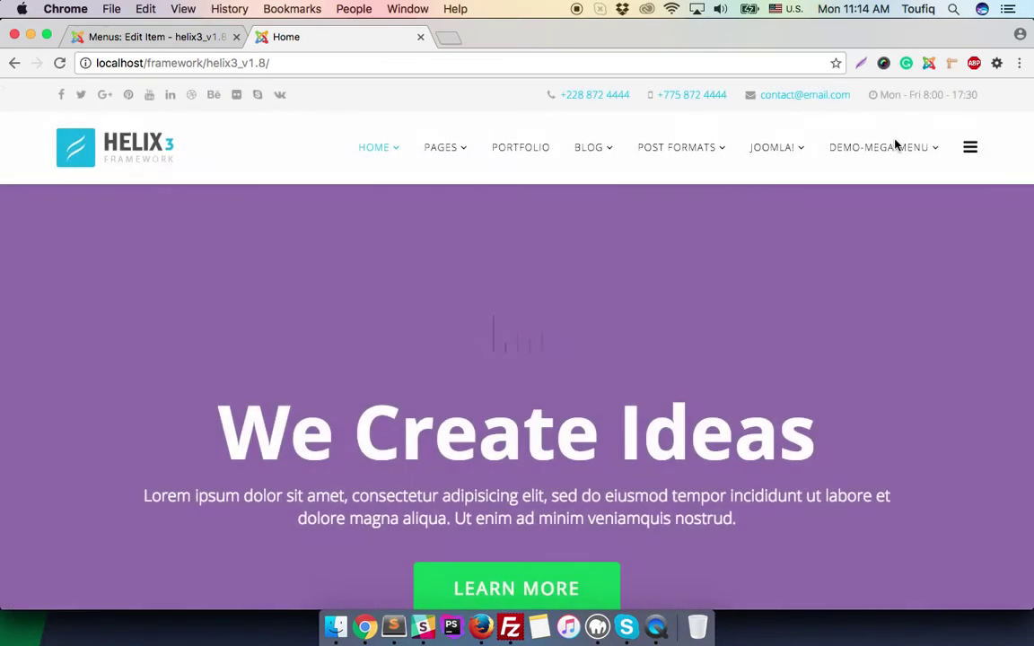
mouse_move(901, 156)
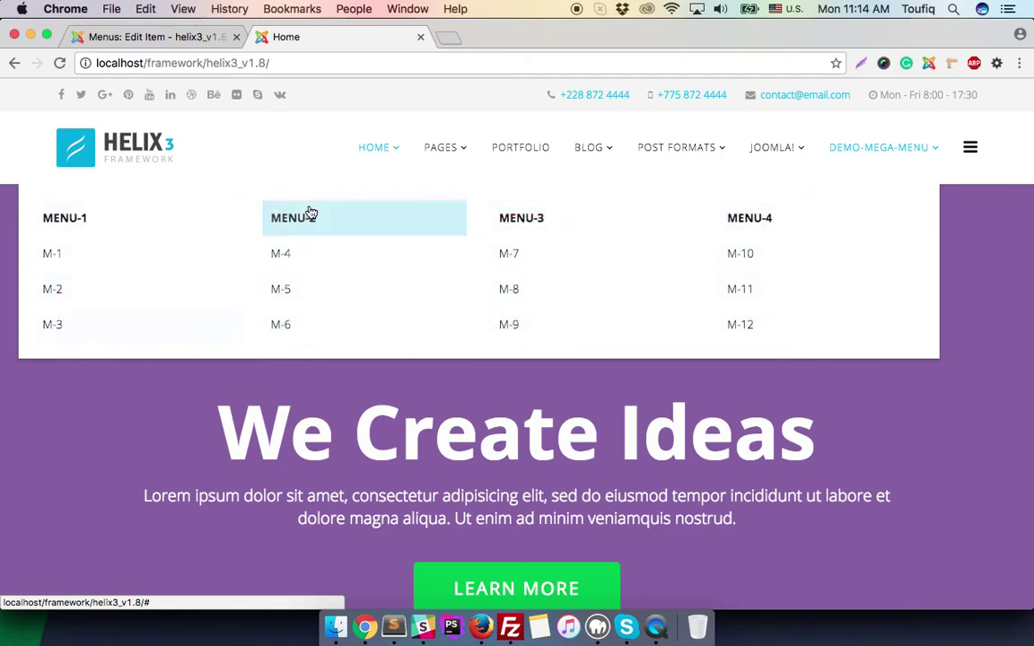
left_click(167, 38)
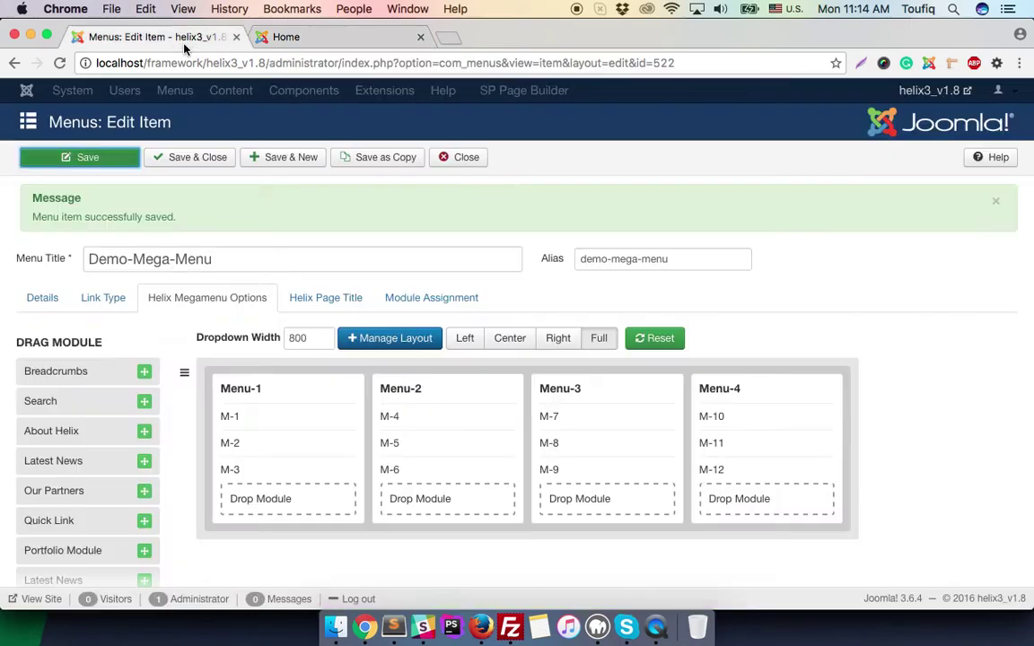
scroll(249, 412, "down", 4)
scroll(234, 360, "up", 4)
left_click(189, 158)
Look through the Main Menu item list and examine the column headings of the Demo-Mega-Menu dropdown on the site.
scroll(249, 407, "down", 4)
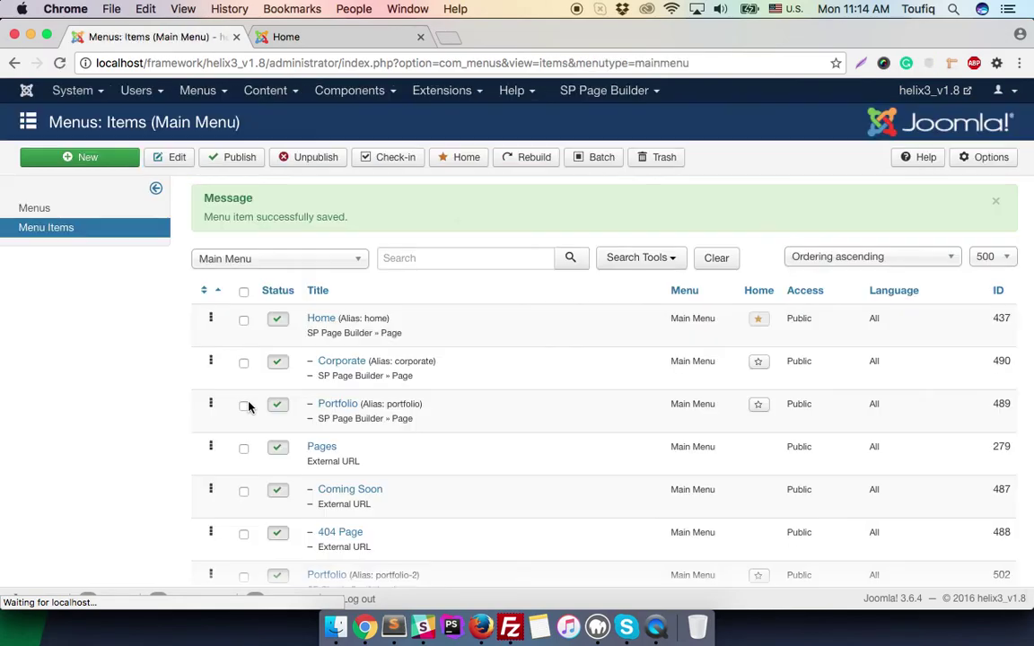
scroll(250, 408, "down", 2)
scroll(250, 407, "down", 5)
scroll(249, 408, "up", 3)
left_click(298, 36)
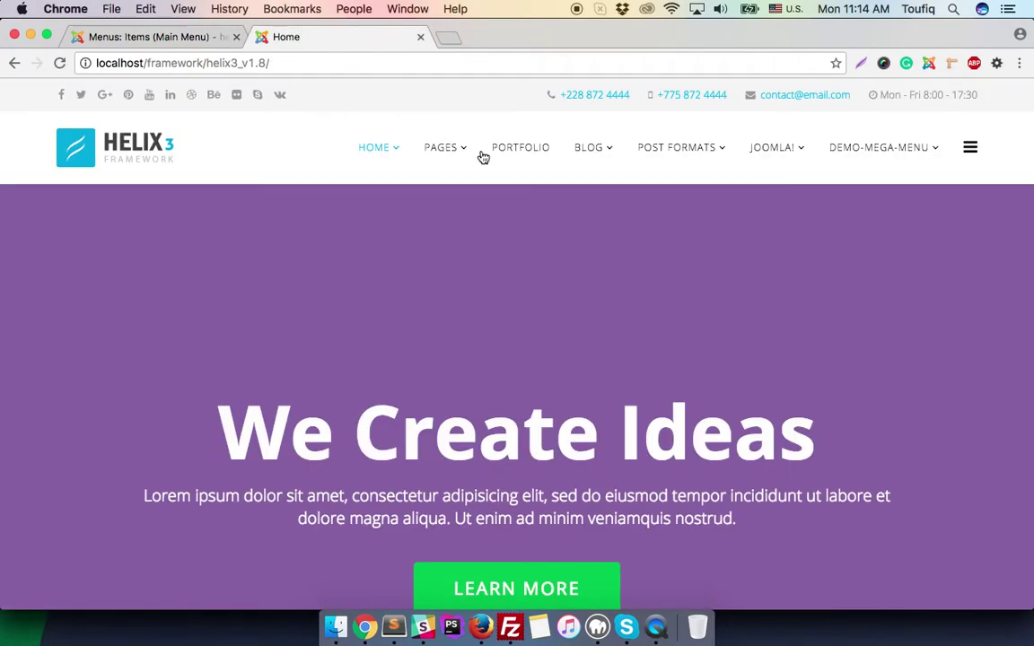
mouse_move(852, 153)
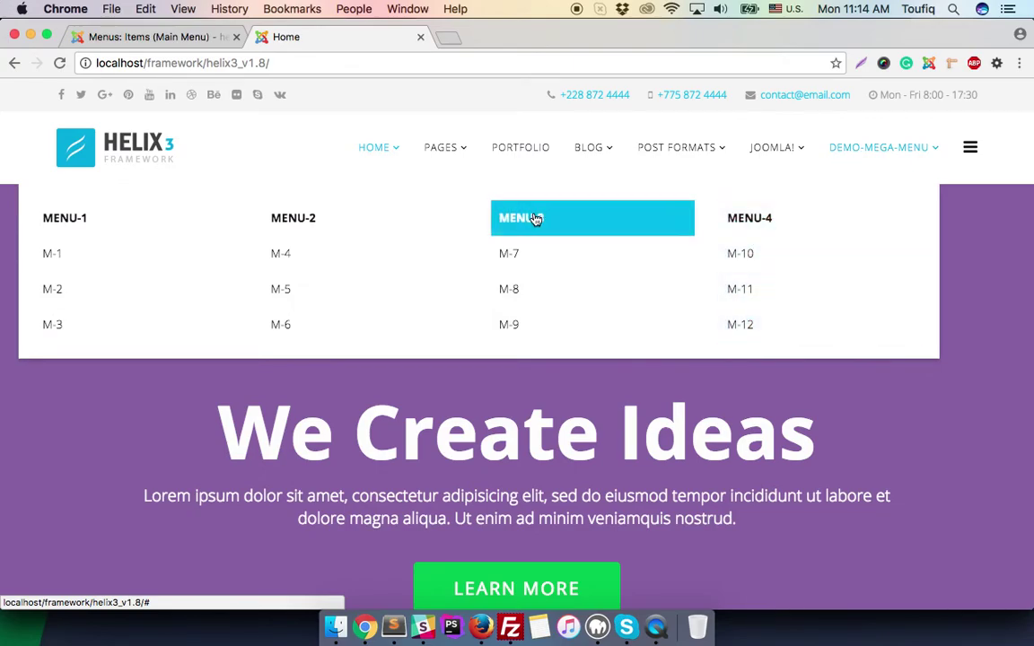
Open the Menu-1 item from the Main Menu list and review its Helix Menu Options and Helix Page Title settings.
left_click(203, 38)
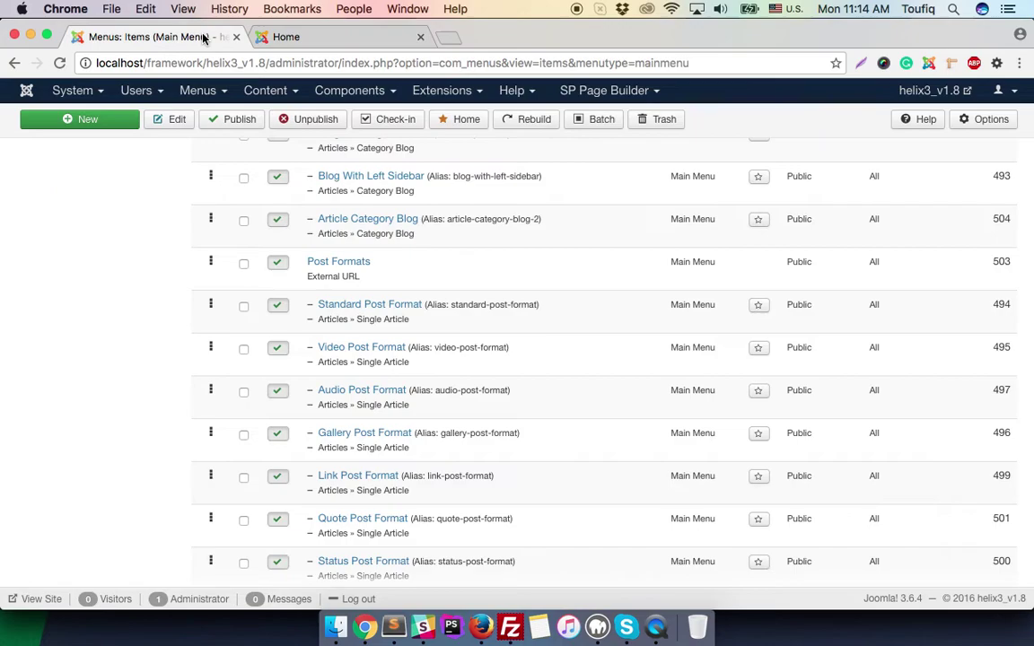
scroll(401, 409, "down", 5)
scroll(401, 412, "down", 6)
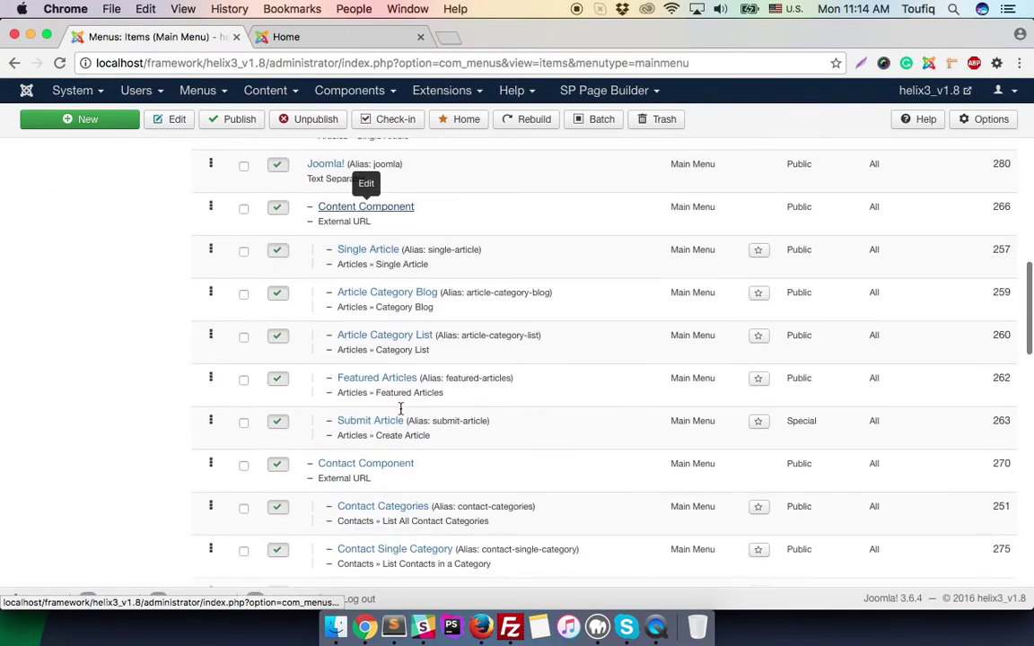
scroll(402, 413, "down", 15)
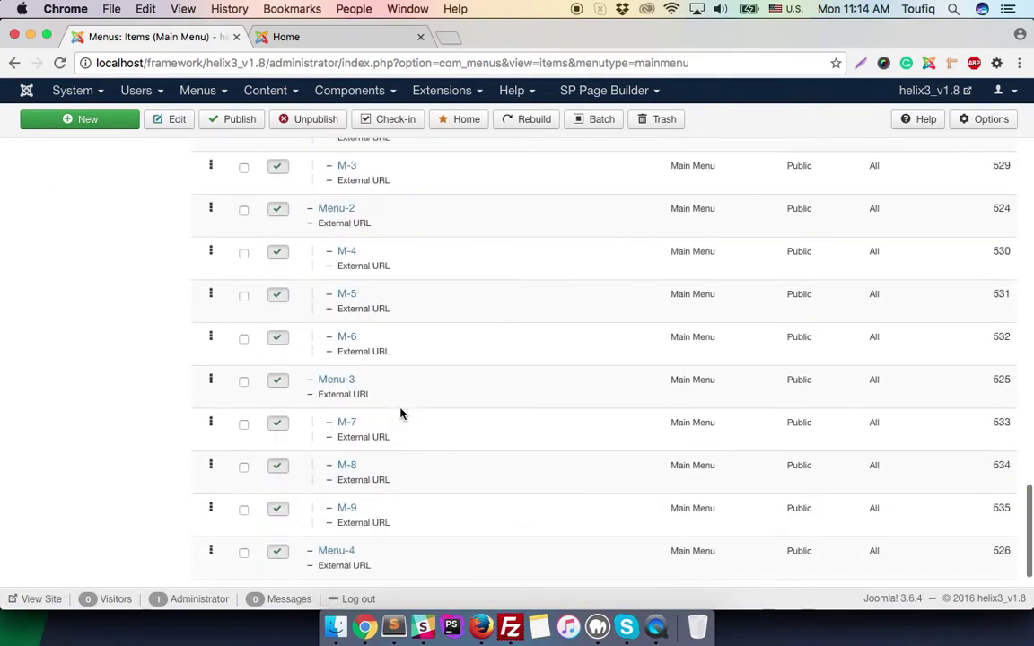
scroll(400, 415, "up", 5)
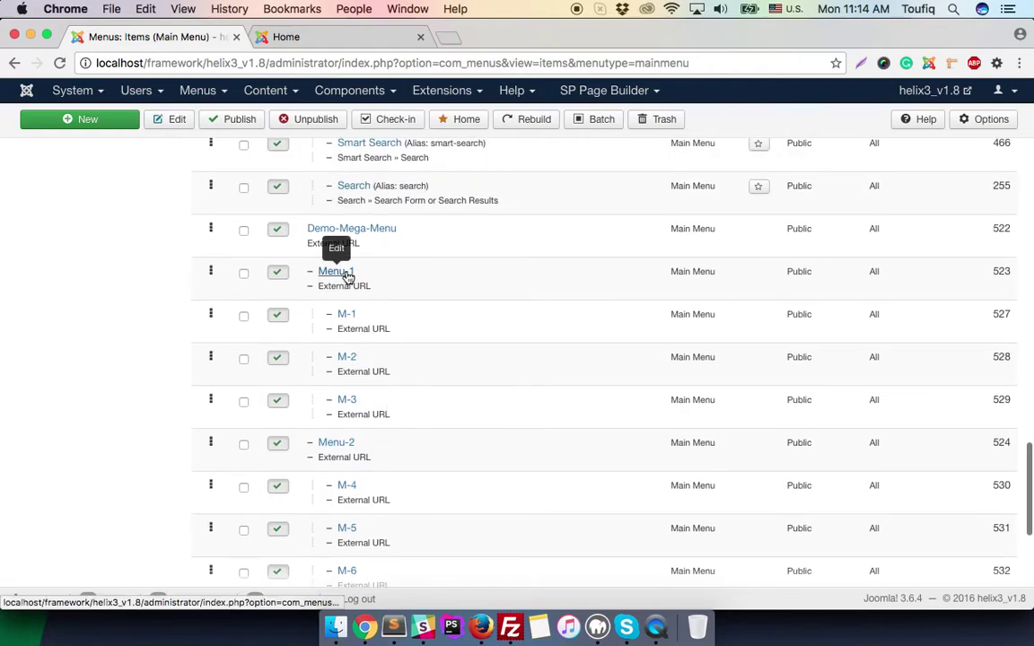
left_click(345, 275)
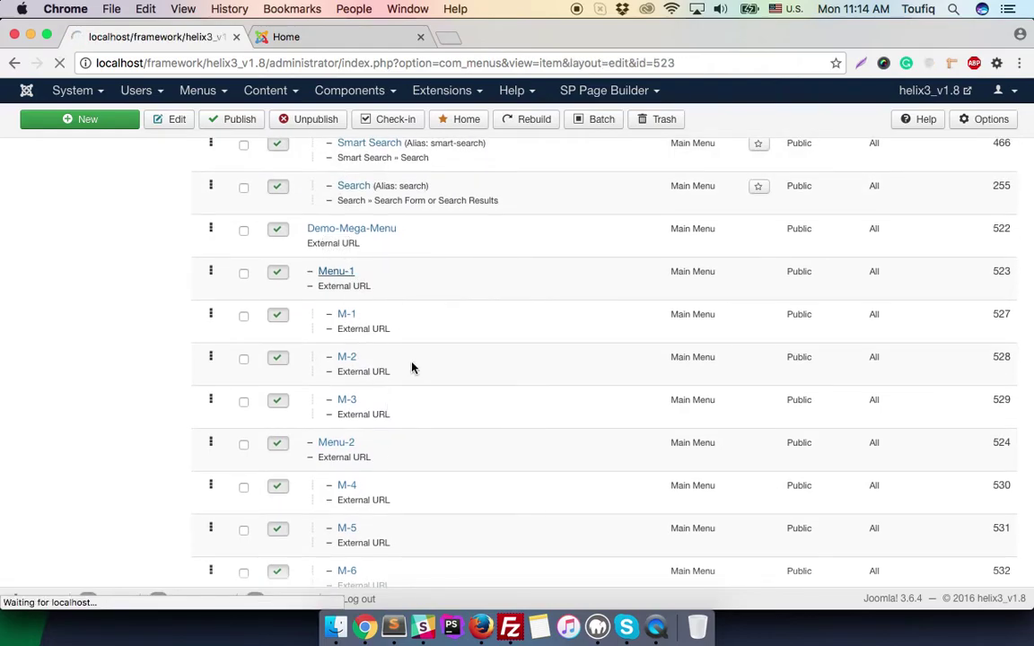
left_click(202, 252)
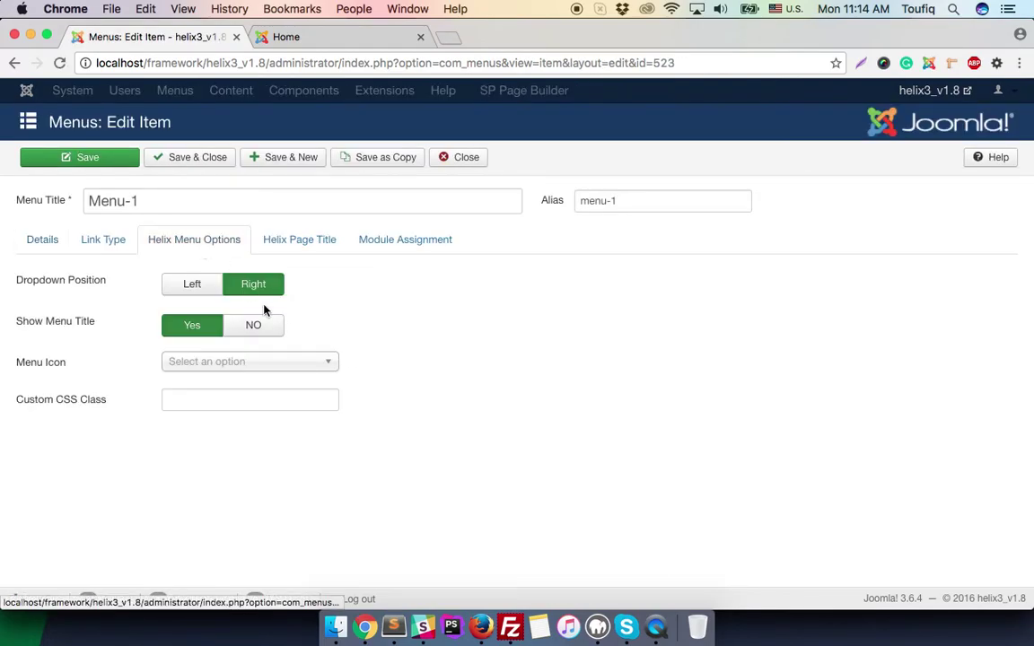
left_click(300, 252)
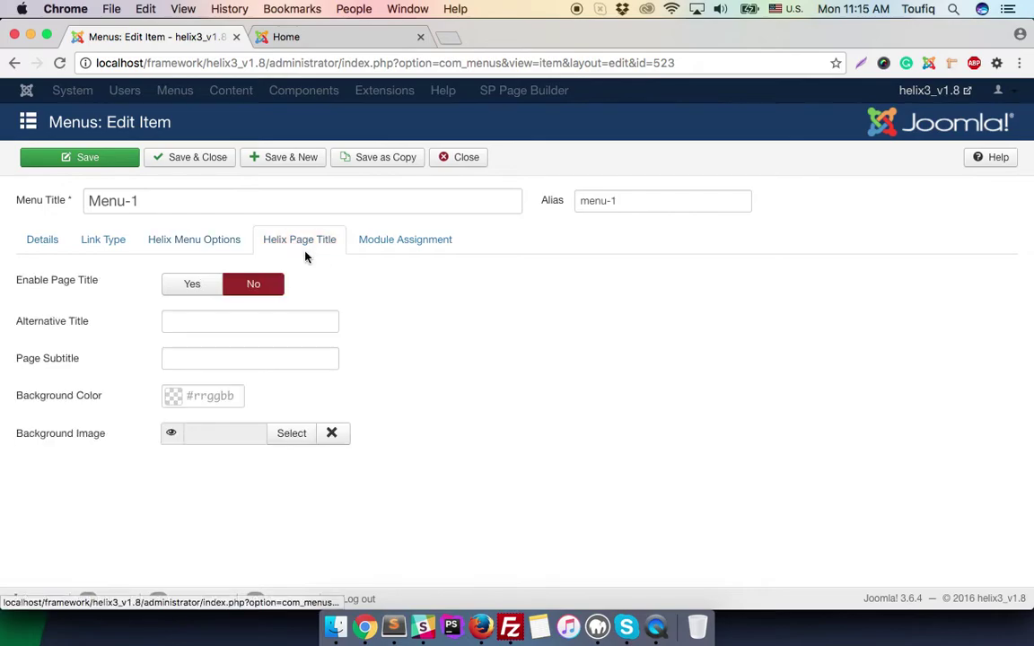
Set Display in Menu to No in the Link Type settings of Menu-1 and save the item.
left_click(108, 239)
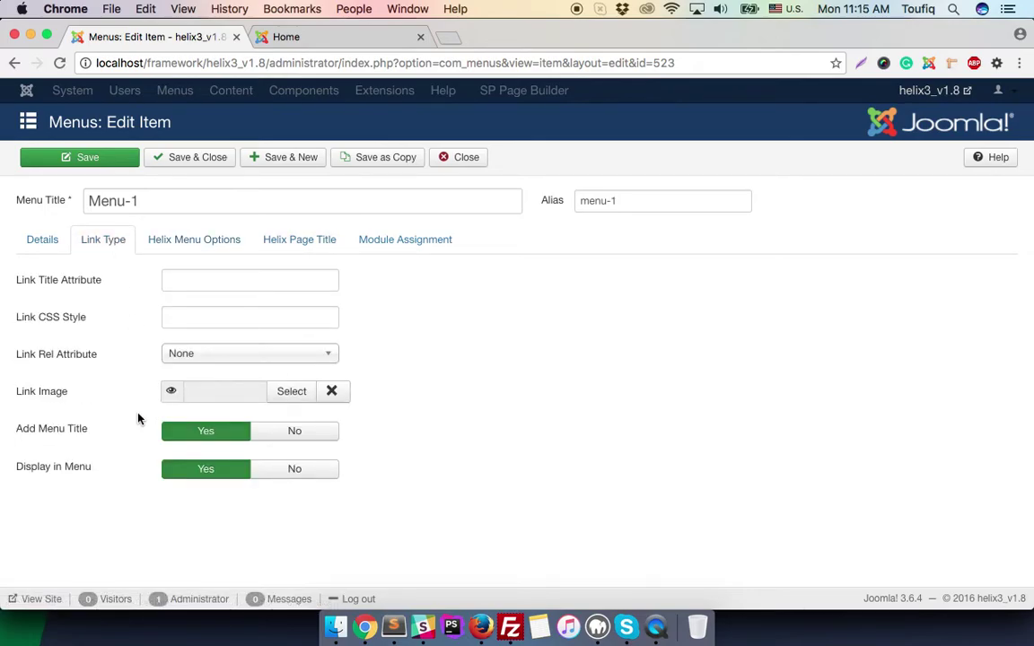
left_click(292, 471)
left_click(109, 162)
Check the Demo-Mega-Menu dropdown on the reloaded home page, and save and close the Menu-1 item.
left_click(346, 38)
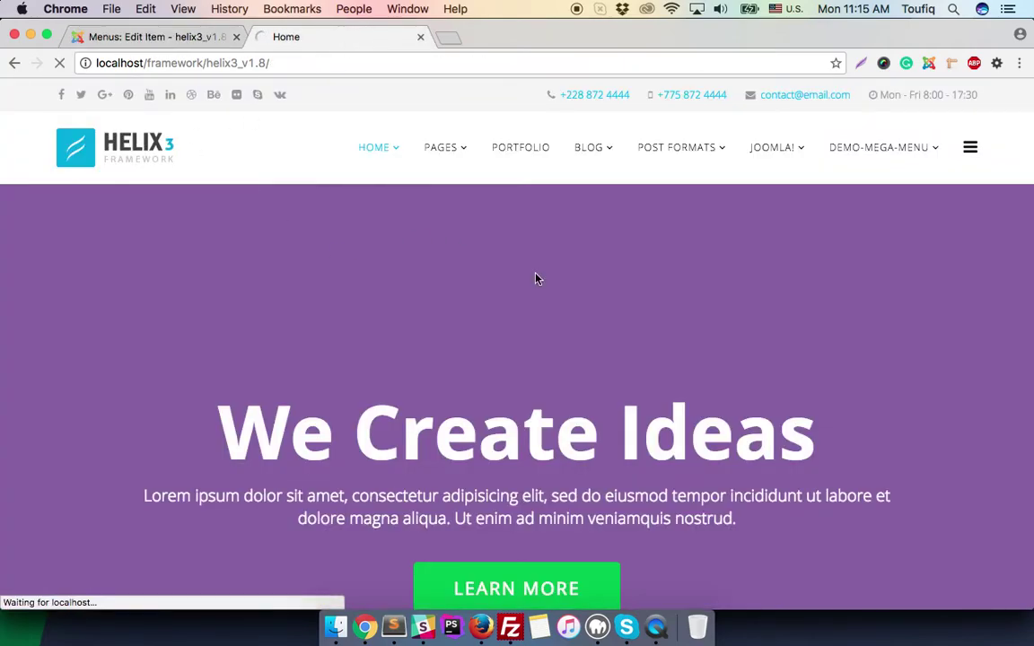
mouse_move(838, 167)
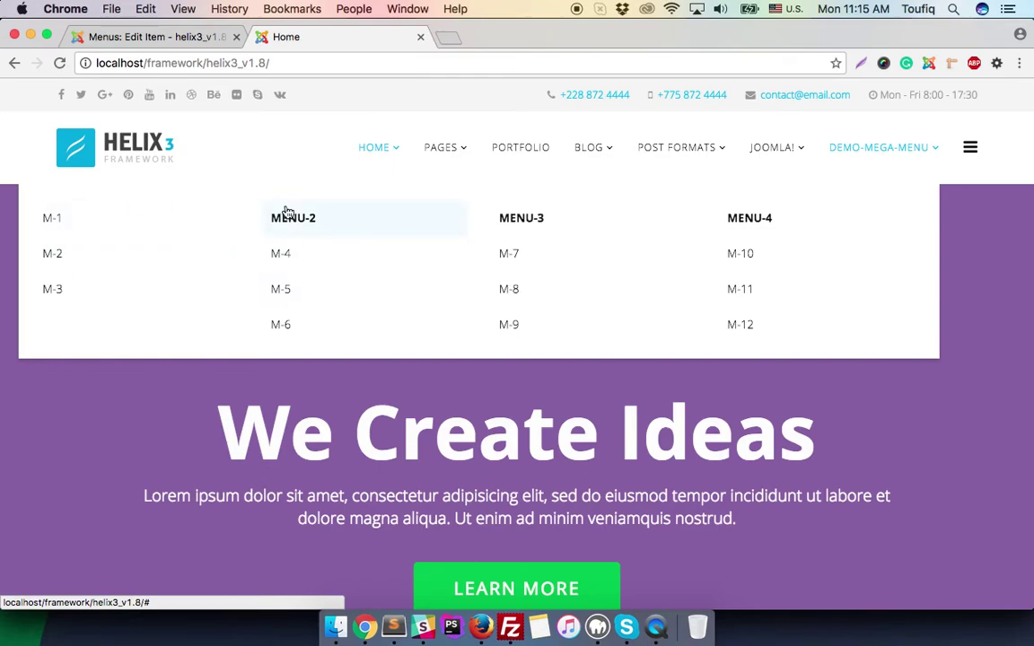
left_click(197, 35)
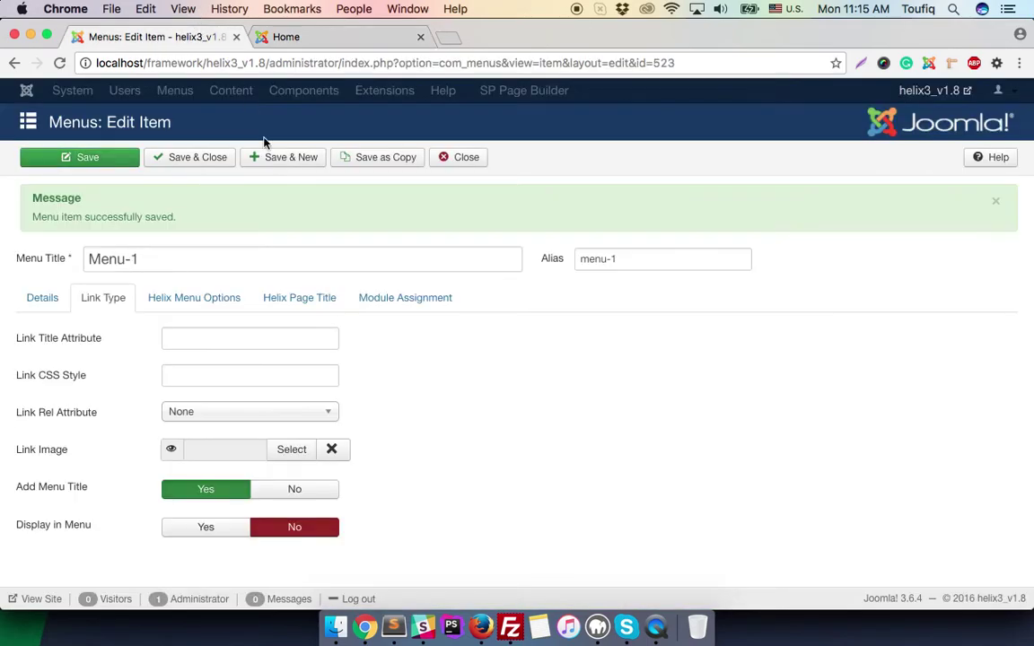
left_click(208, 161)
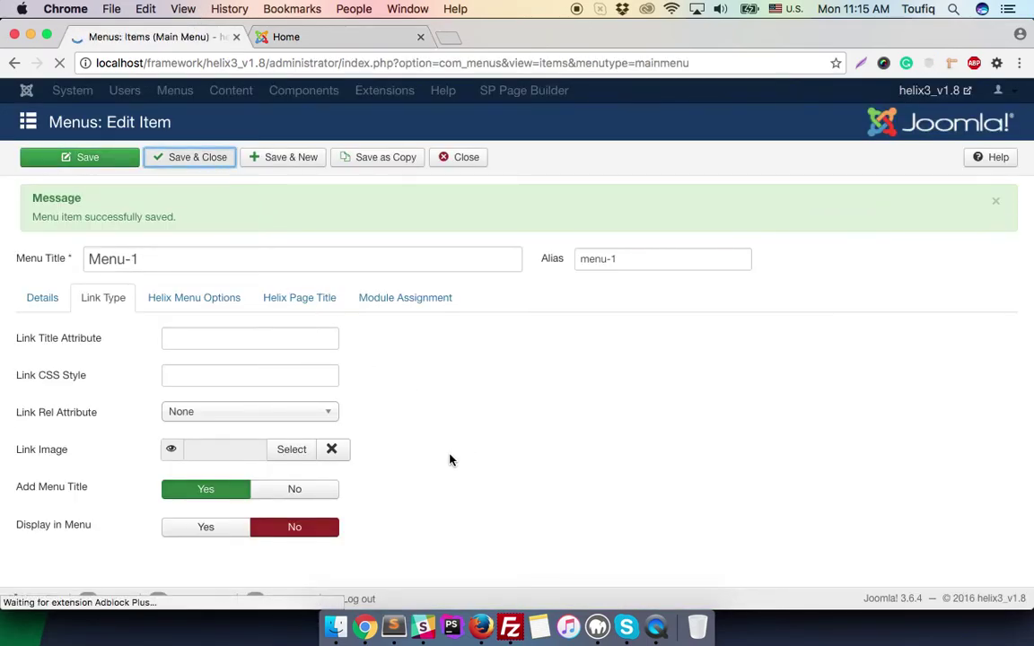
Open the Menu-2 and Menu-4 items under Demo-Mega-Menu for editing, each in its own browser tab.
scroll(417, 451, "down", 15)
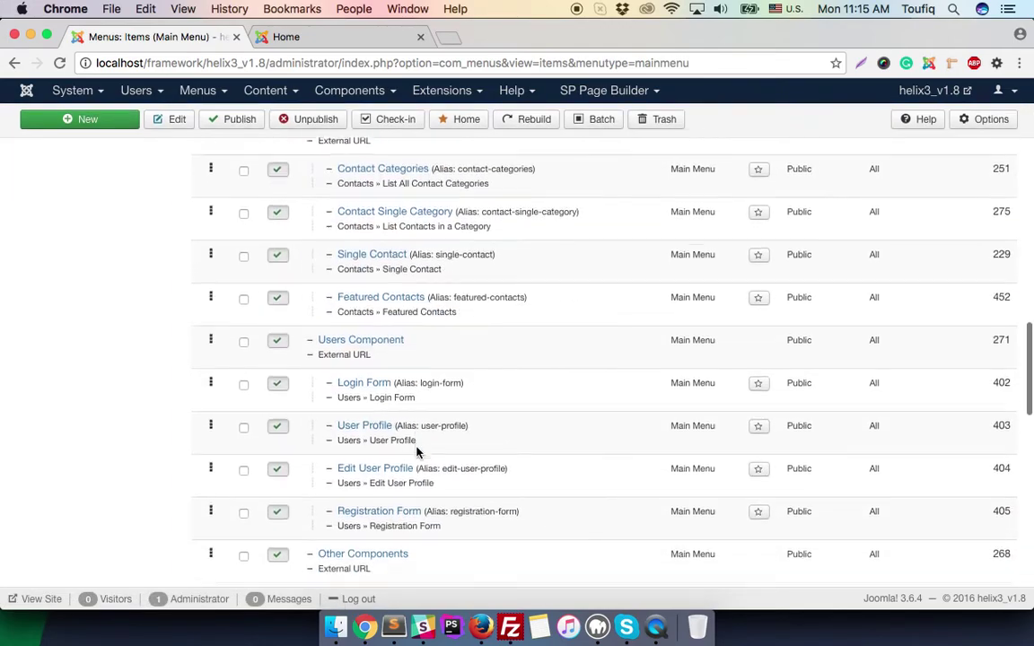
scroll(418, 452, "down", 15)
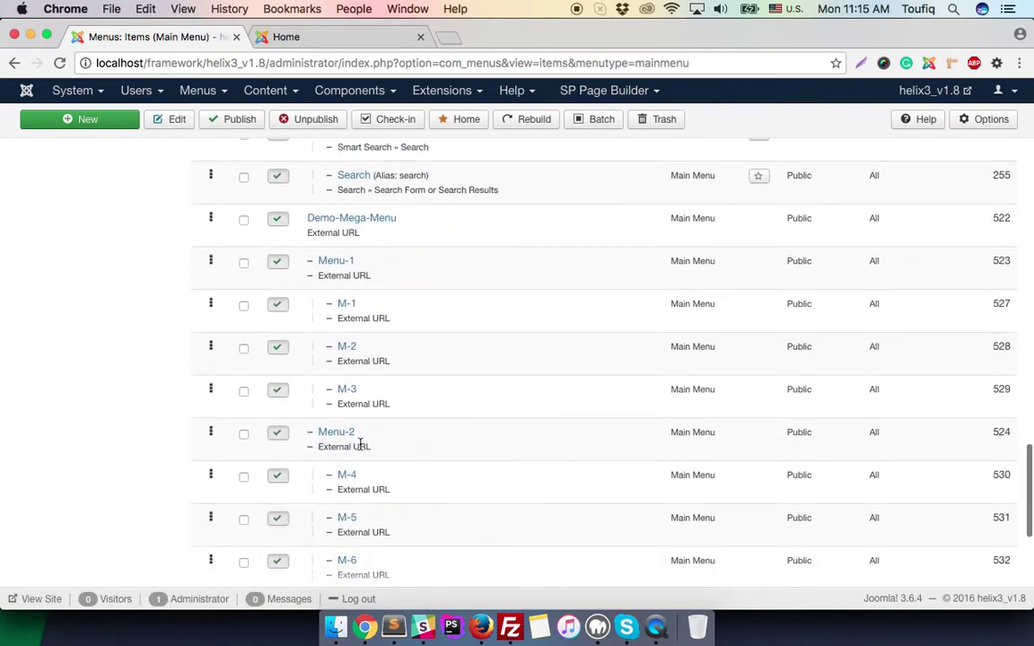
left_click(330, 434, "super")
scroll(314, 404, "down", 5)
scroll(313, 403, "down", 2)
left_click(342, 428, "super")
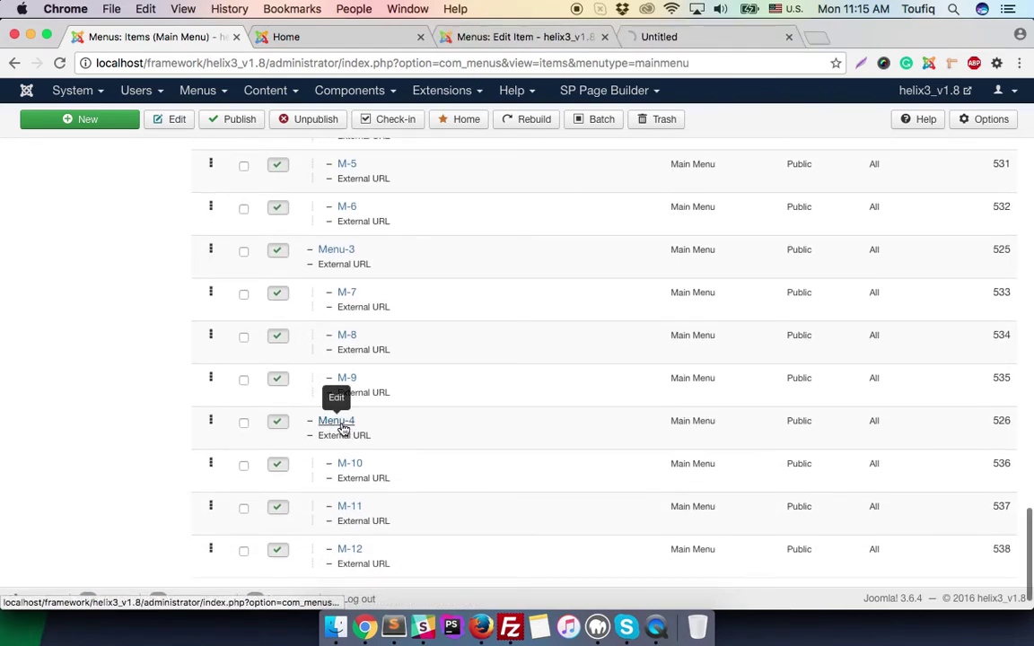
scroll(318, 409, "down", 1)
scroll(397, 294, "up", 4)
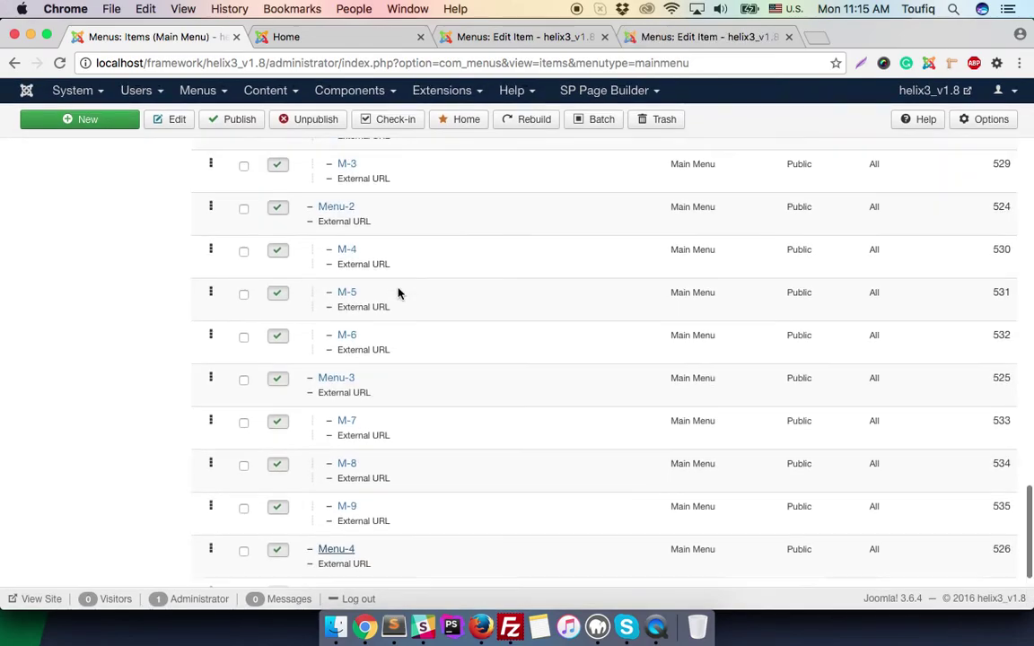
scroll(398, 293, "up", 2)
left_click(328, 283, "super")
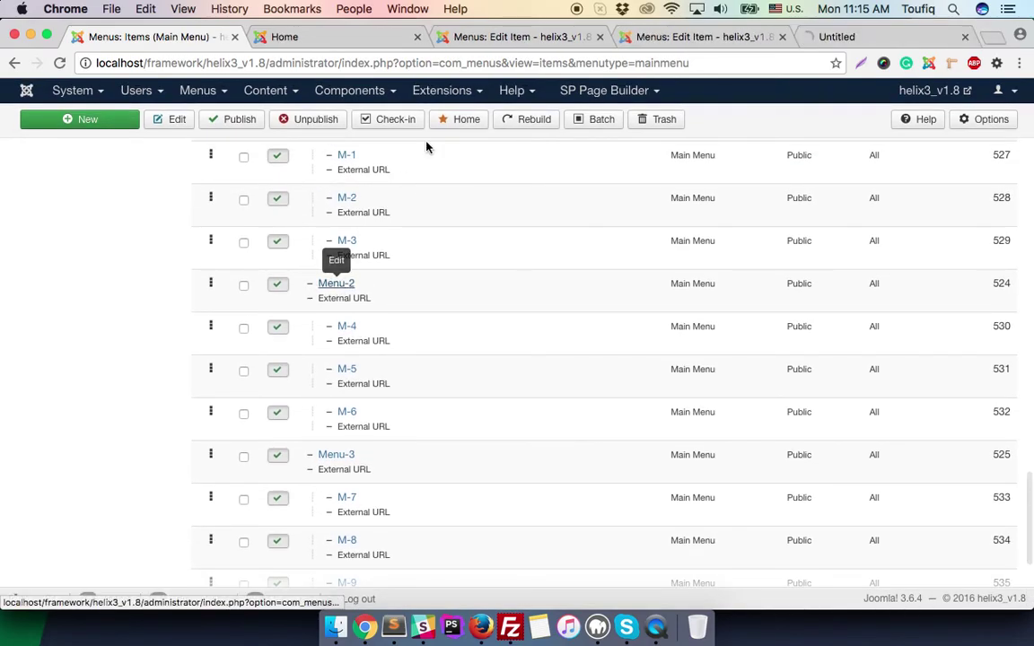
Set Display in Menu to No in the Link Type settings of Menu-2, keeping Add Menu Title at Yes, and save and close the item.
left_click(539, 39)
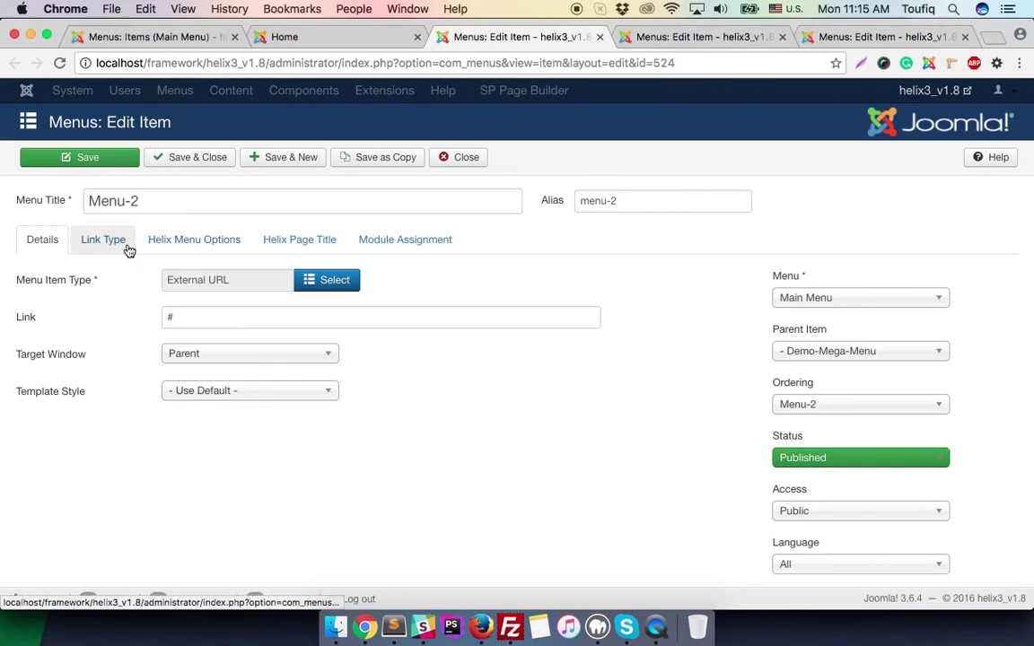
left_click(123, 242)
scroll(167, 402, "down", 1)
left_click(303, 411)
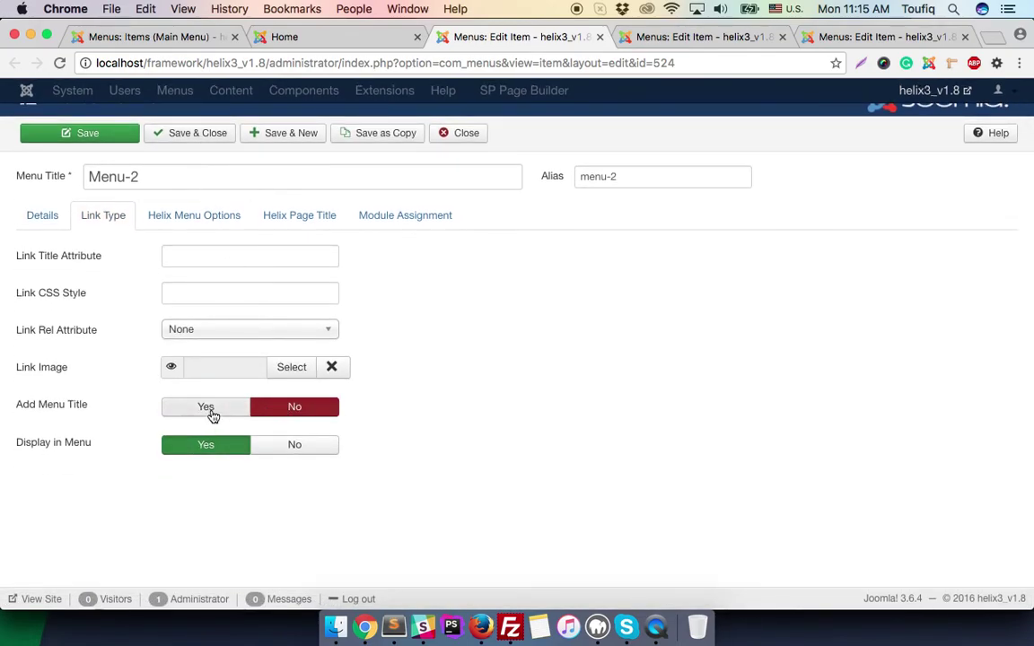
left_click(213, 408)
left_click(314, 454)
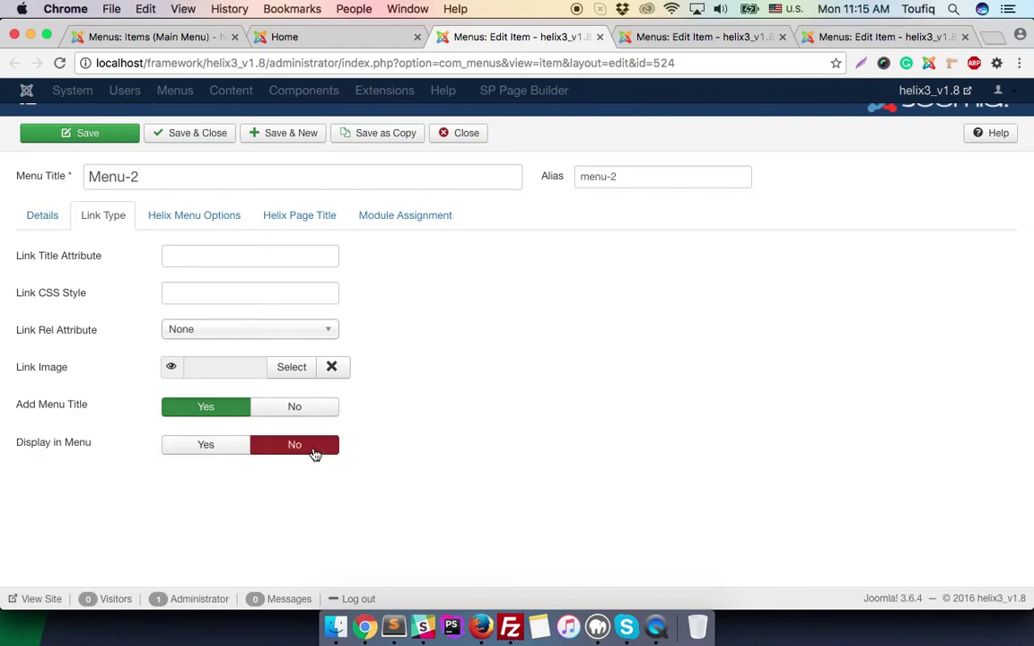
left_click(214, 133)
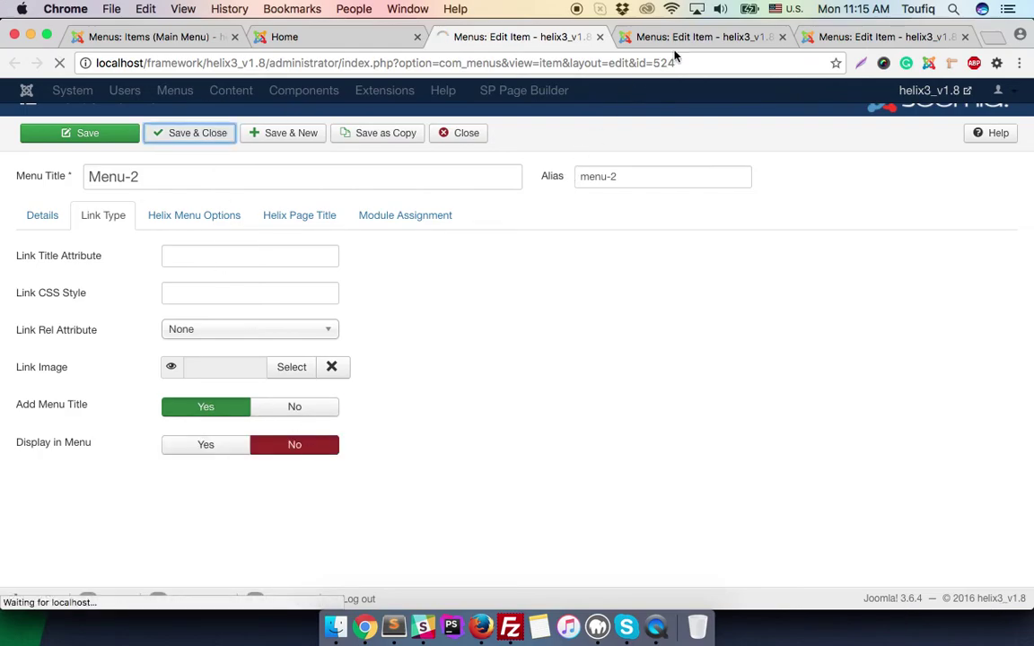
Set Display in Menu to No in the Link Type settings of Menu-4, and save and close the item.
left_click(694, 37)
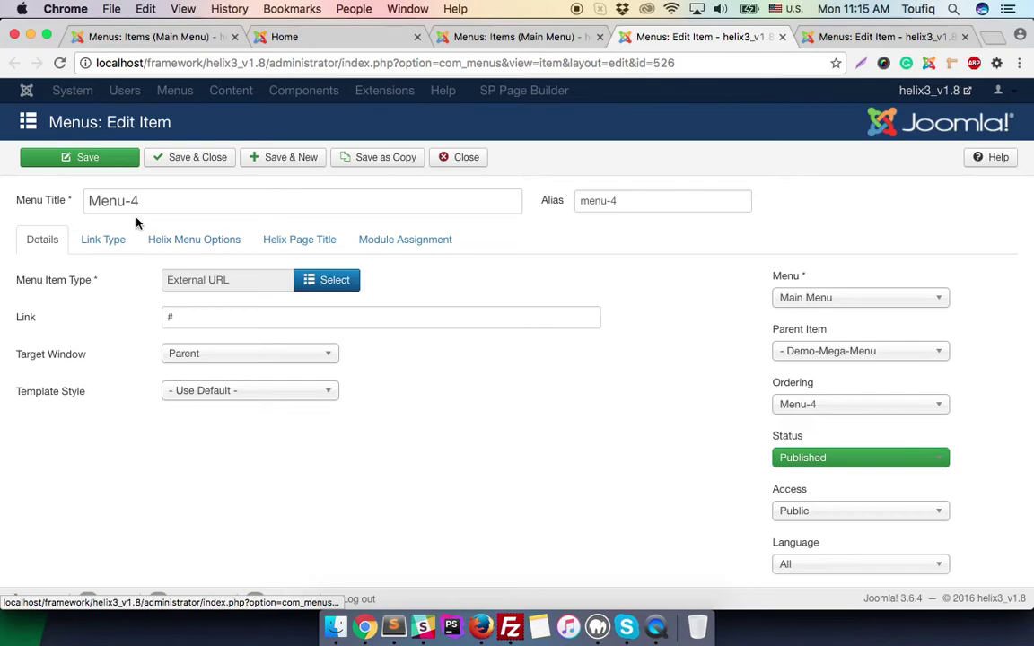
left_click(106, 239)
left_click(294, 468)
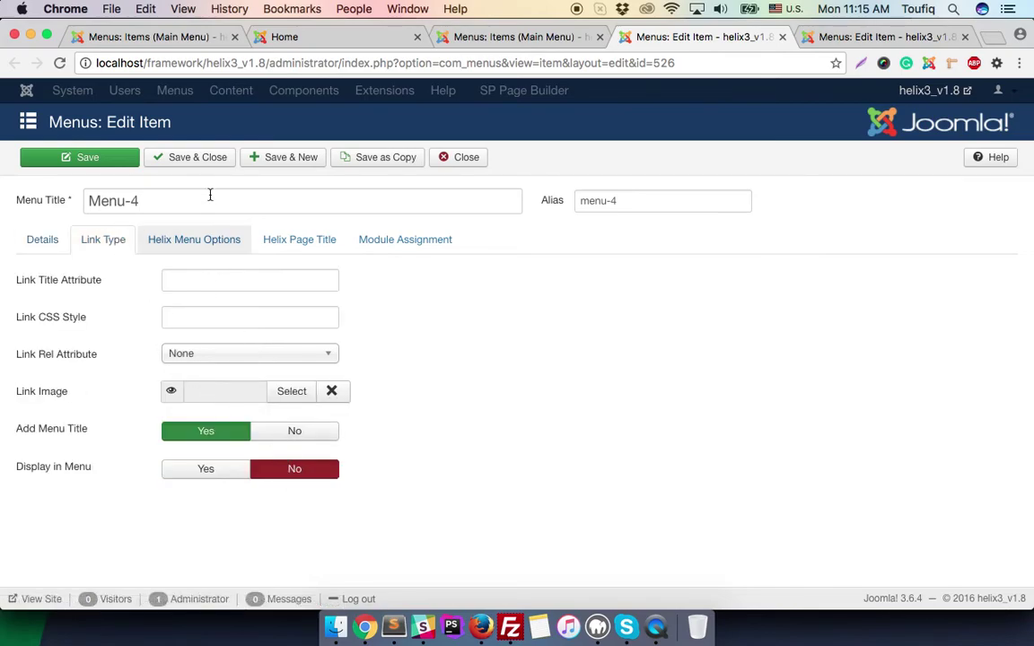
left_click(220, 160)
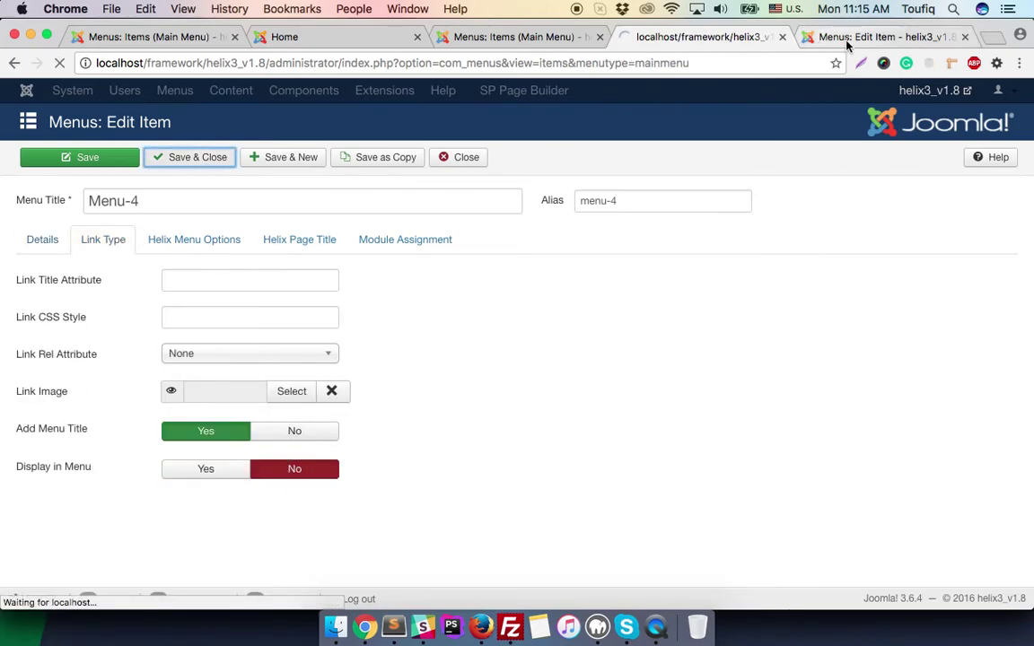
In the duplicate Menu-2 edit tab, set Display in Menu to No in the Link Type settings and save and close the item.
left_click(847, 40)
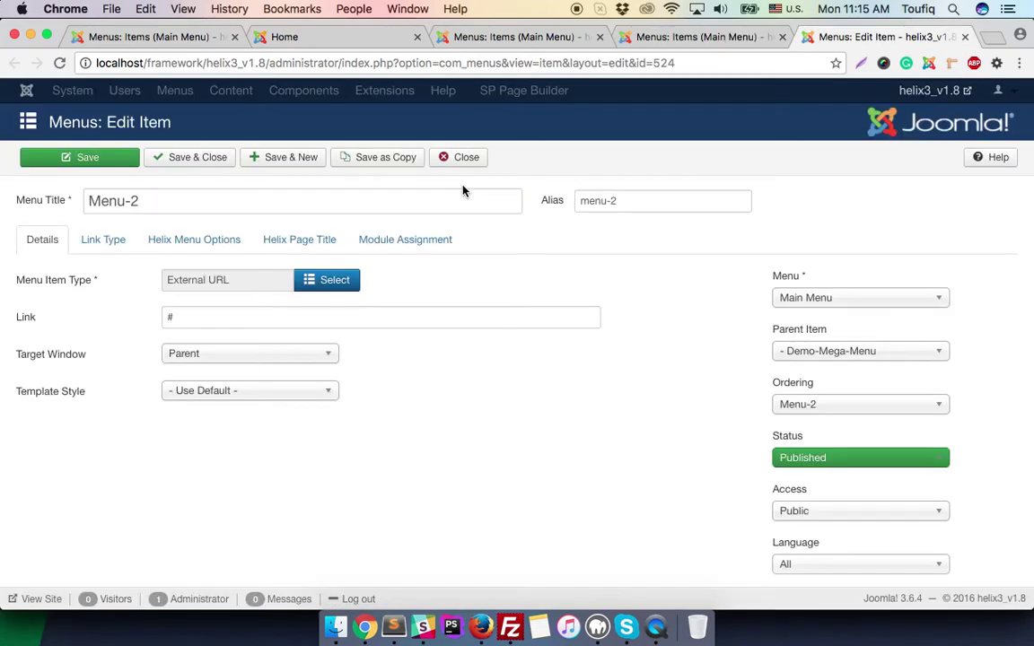
left_click(162, 241)
left_click(88, 240)
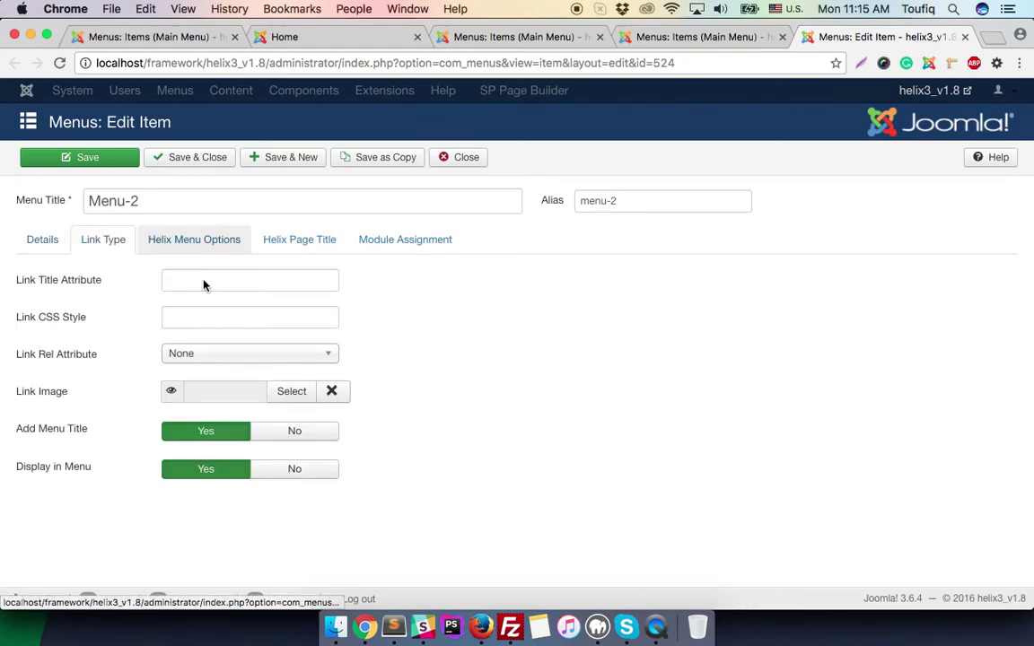
left_click(301, 475)
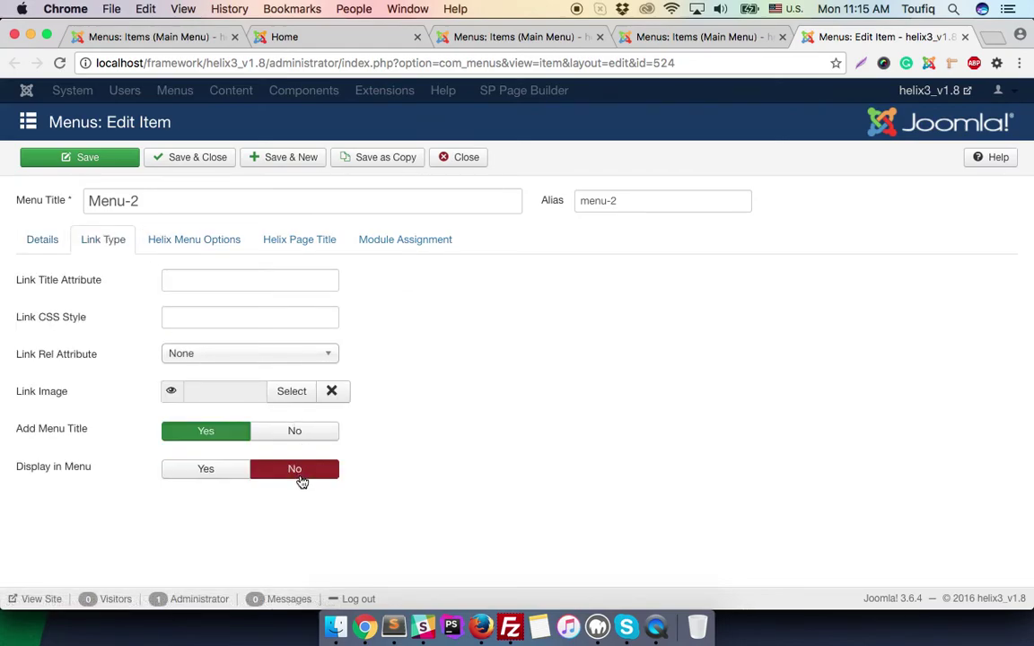
left_click(189, 160)
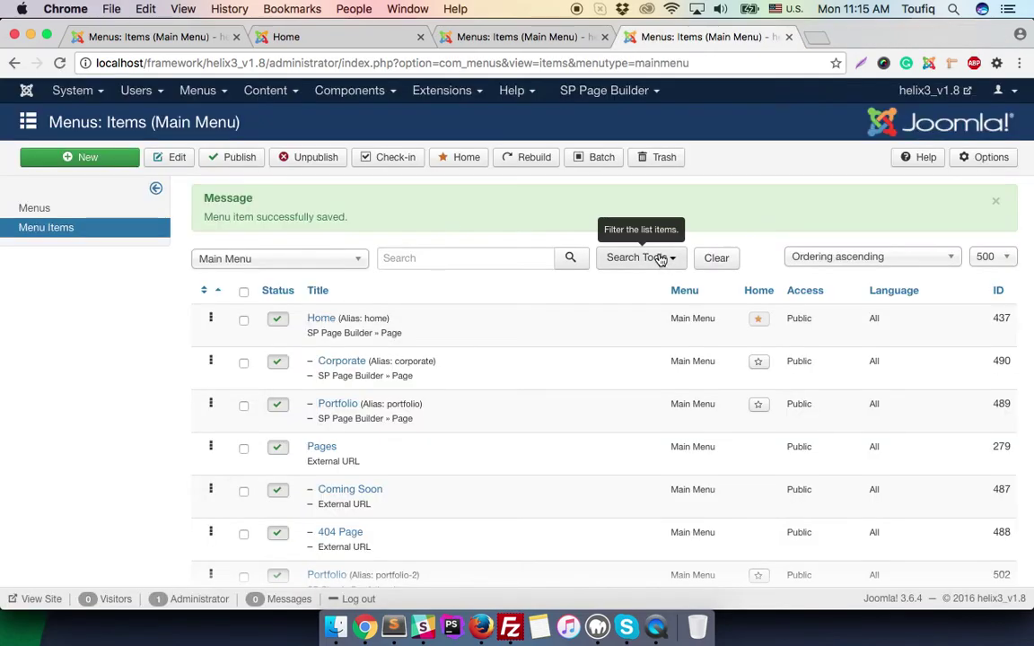
Close the extra administrator tabs and check the Demo-Mega-Menu dropdown on the reloaded home page.
key("super+w")
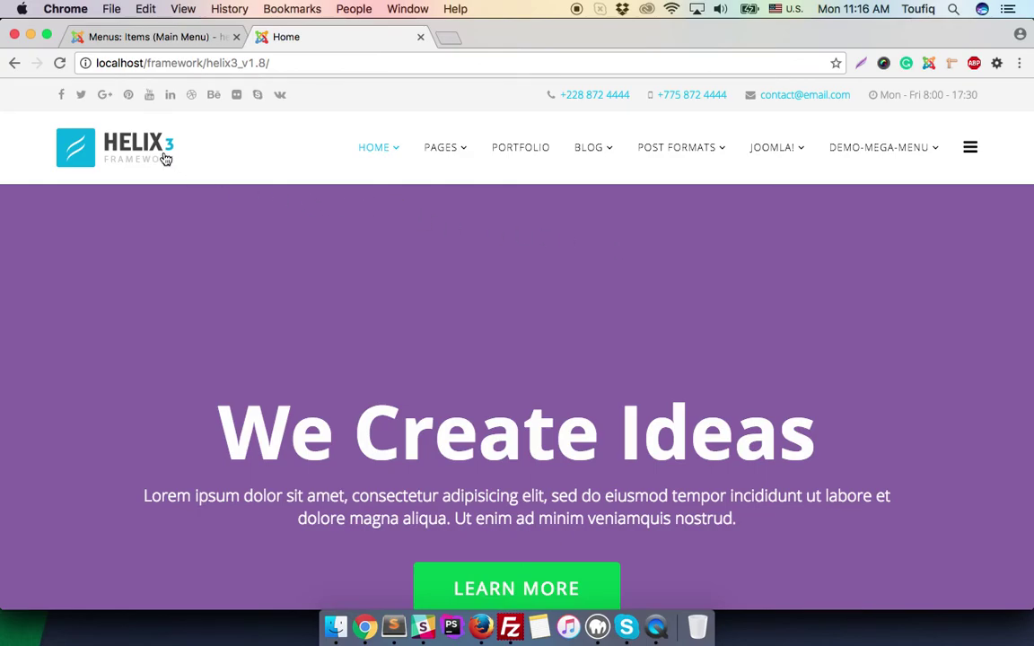
left_click(151, 155)
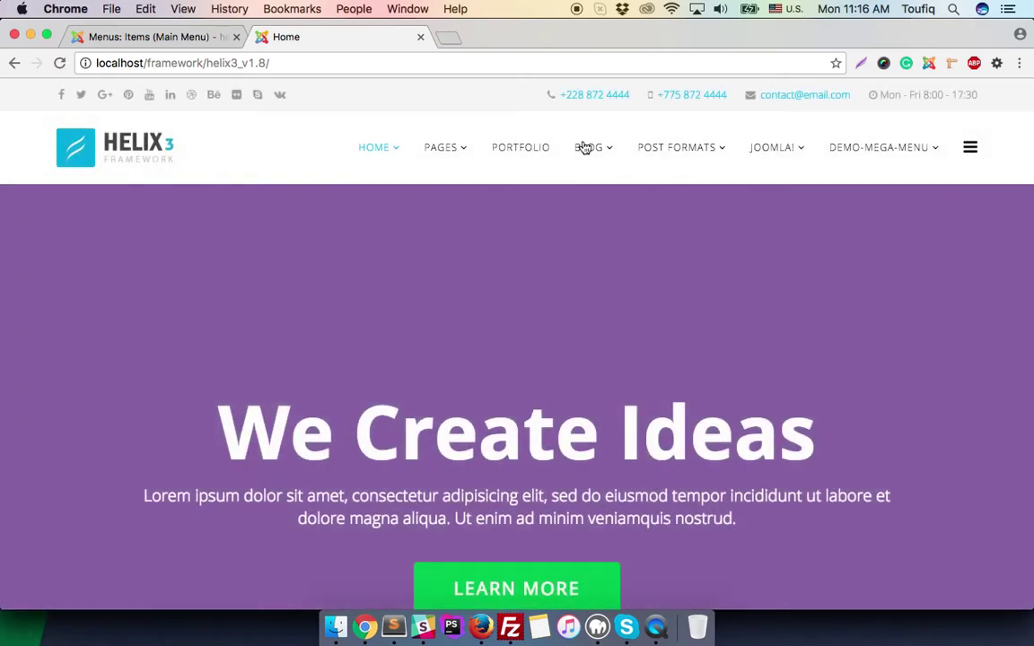
mouse_move(865, 154)
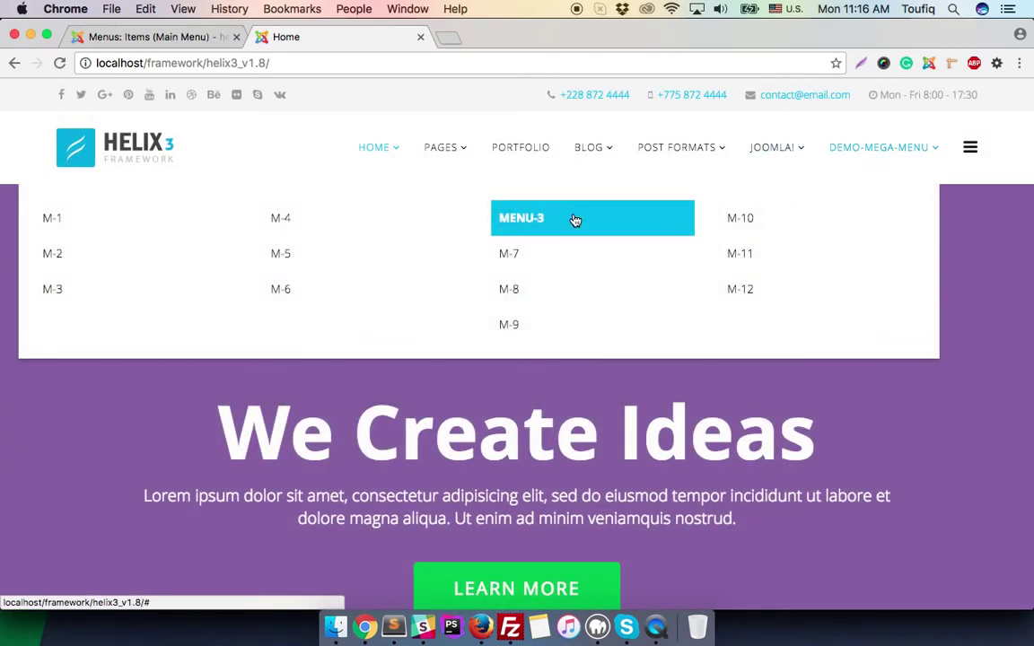
Open Menu-3 from the Main Menu list, set its Display in Menu to No in the Link Type settings, and save and close it.
left_click(166, 37)
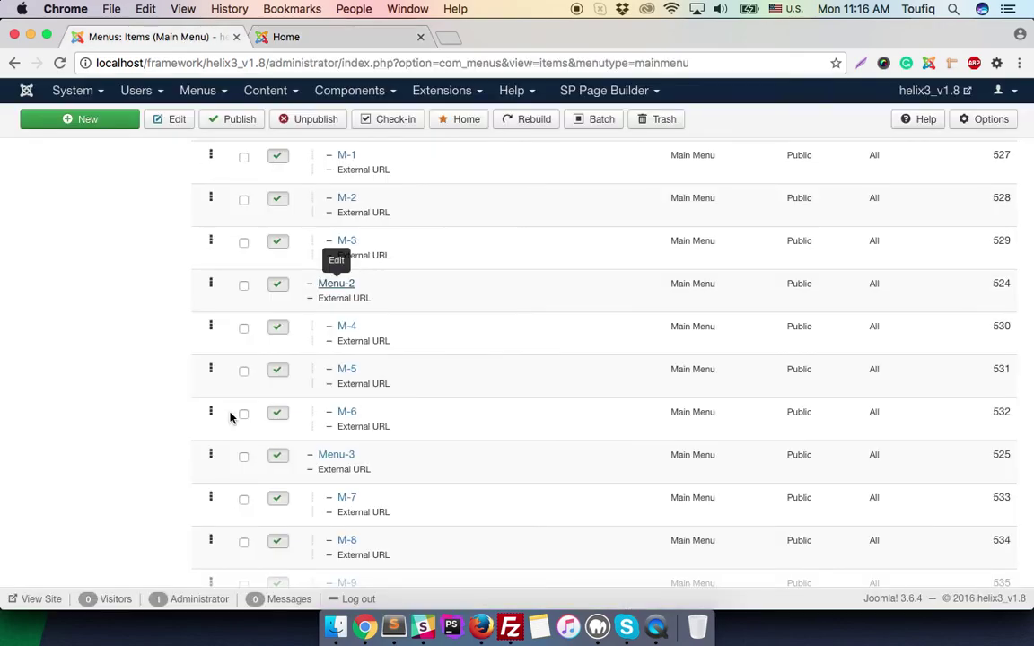
scroll(230, 417, "down", 4)
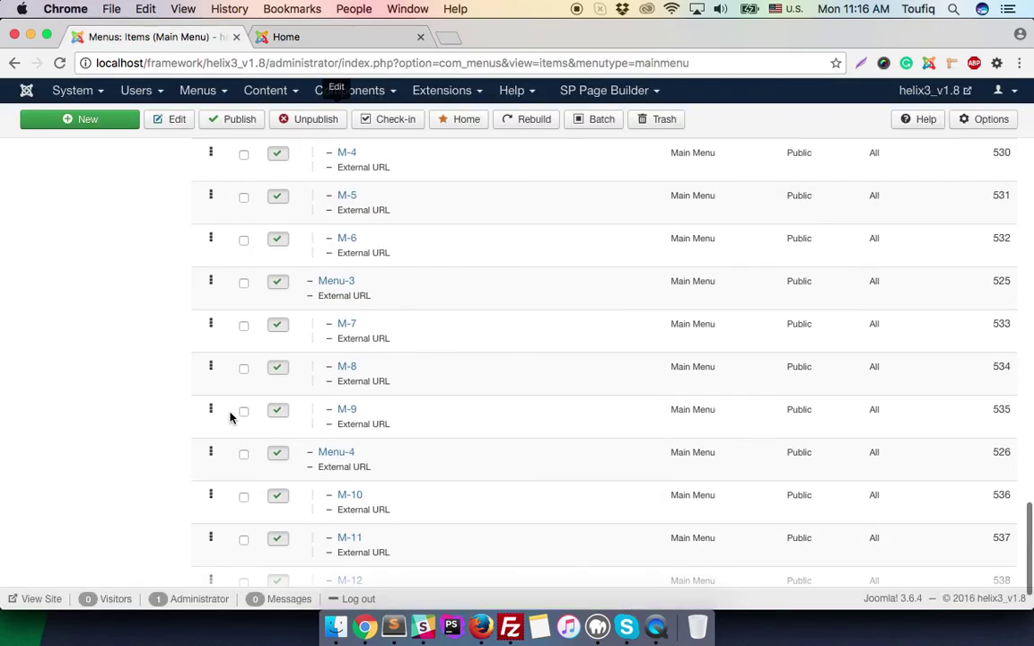
left_click(338, 281)
left_click(328, 39)
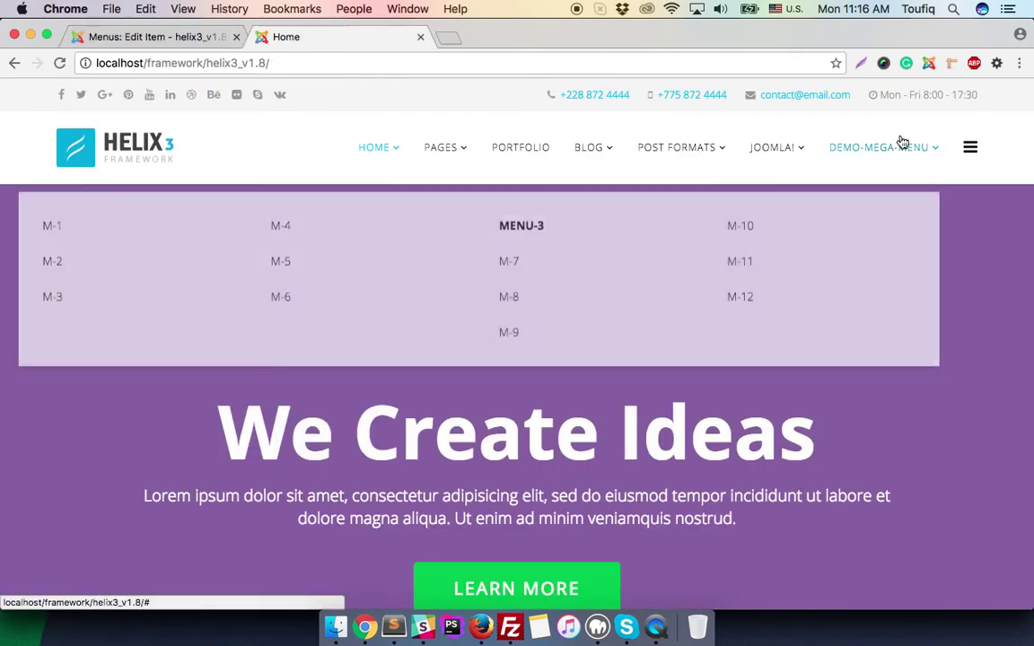
left_click(174, 37)
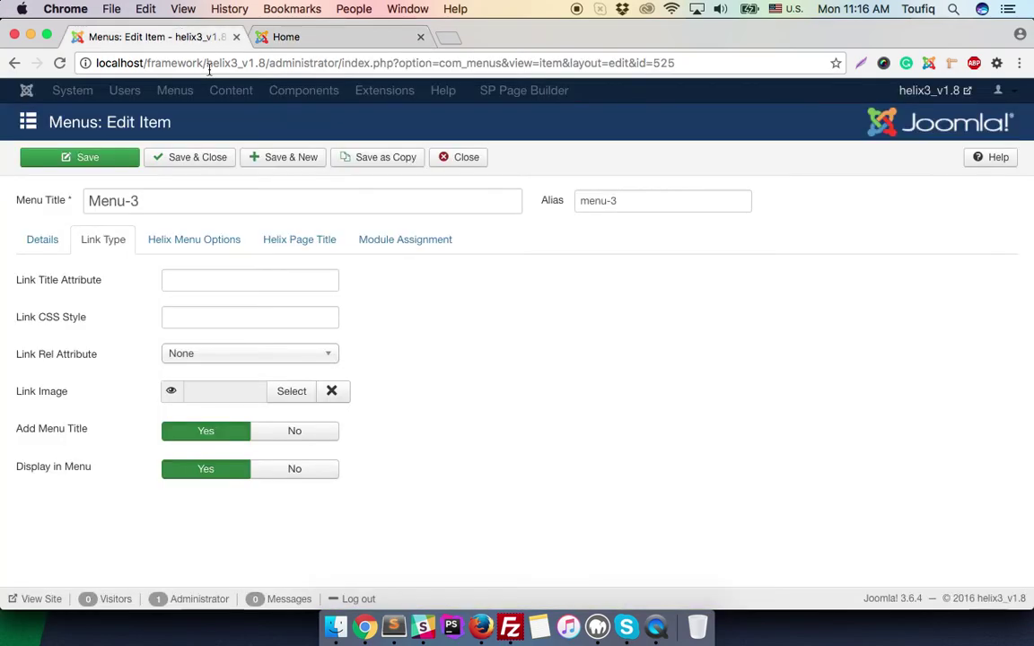
left_click(288, 471)
left_click(207, 167)
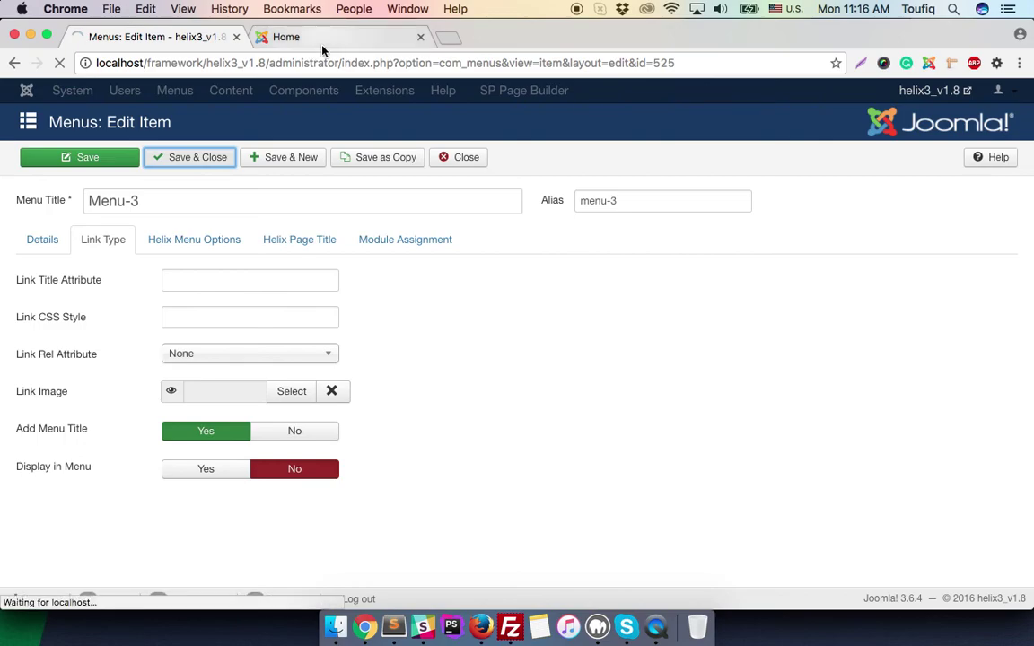
Reload the home page and check the column headings in the Demo-Mega-Menu dropdown.
left_click(289, 39)
left_click(153, 146)
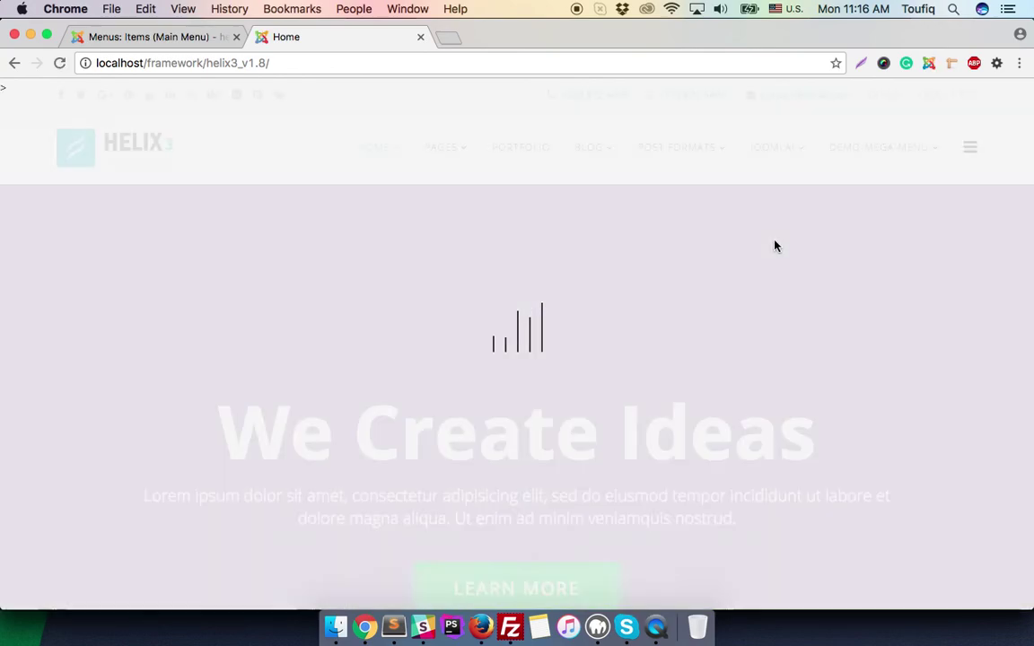
mouse_move(879, 155)
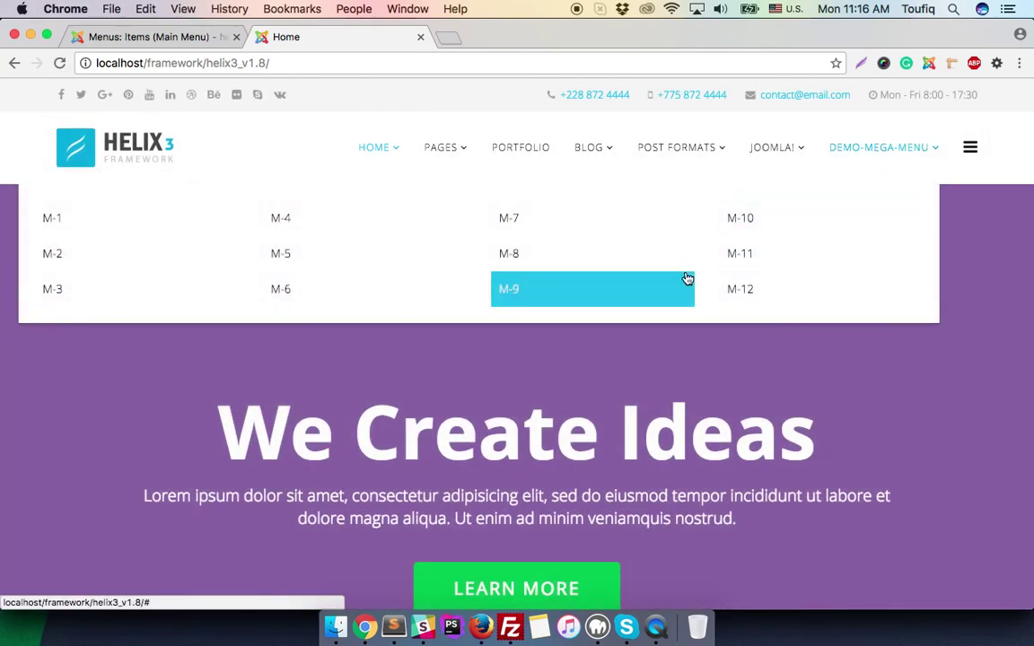